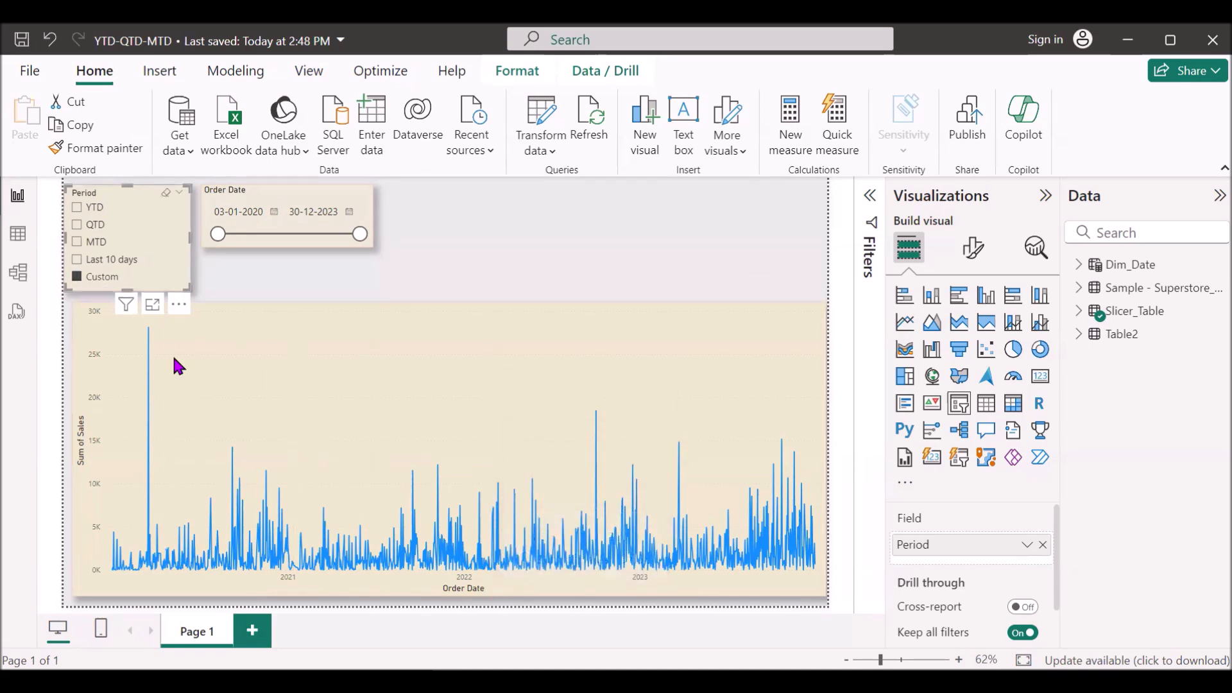
Try the YTD, MTD and Custom periods on the sales chart, and set the Order Date range's end to 12-09-2023.
click(77, 211)
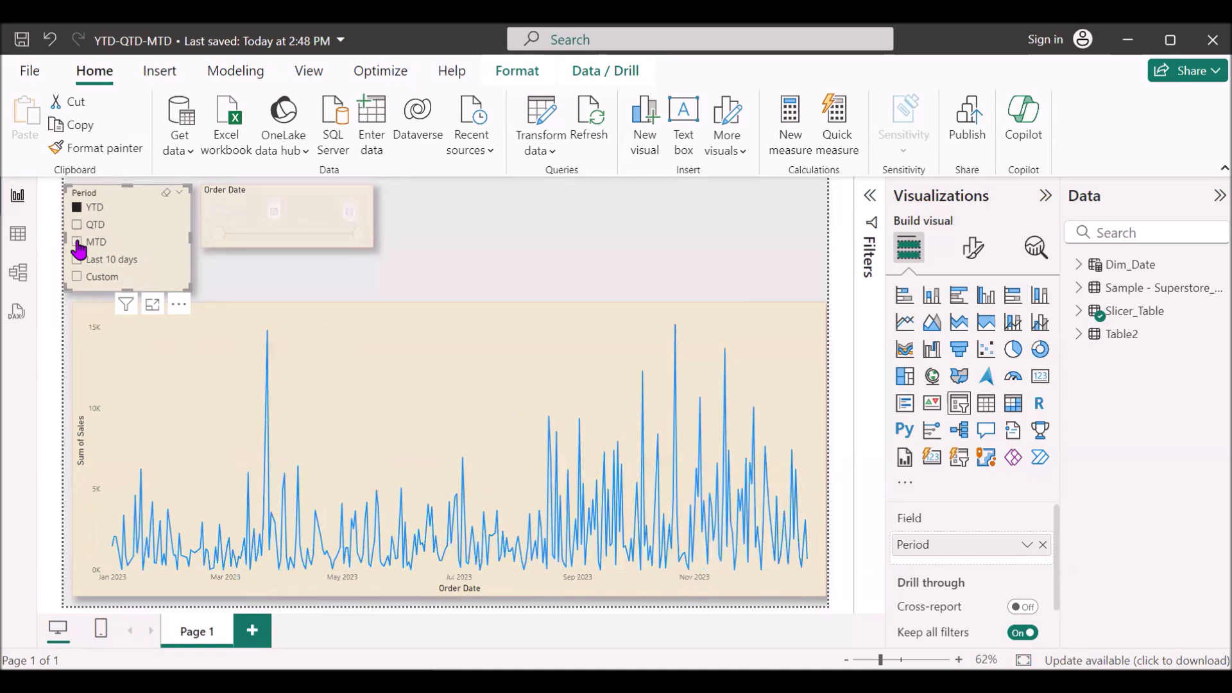
click(77, 242)
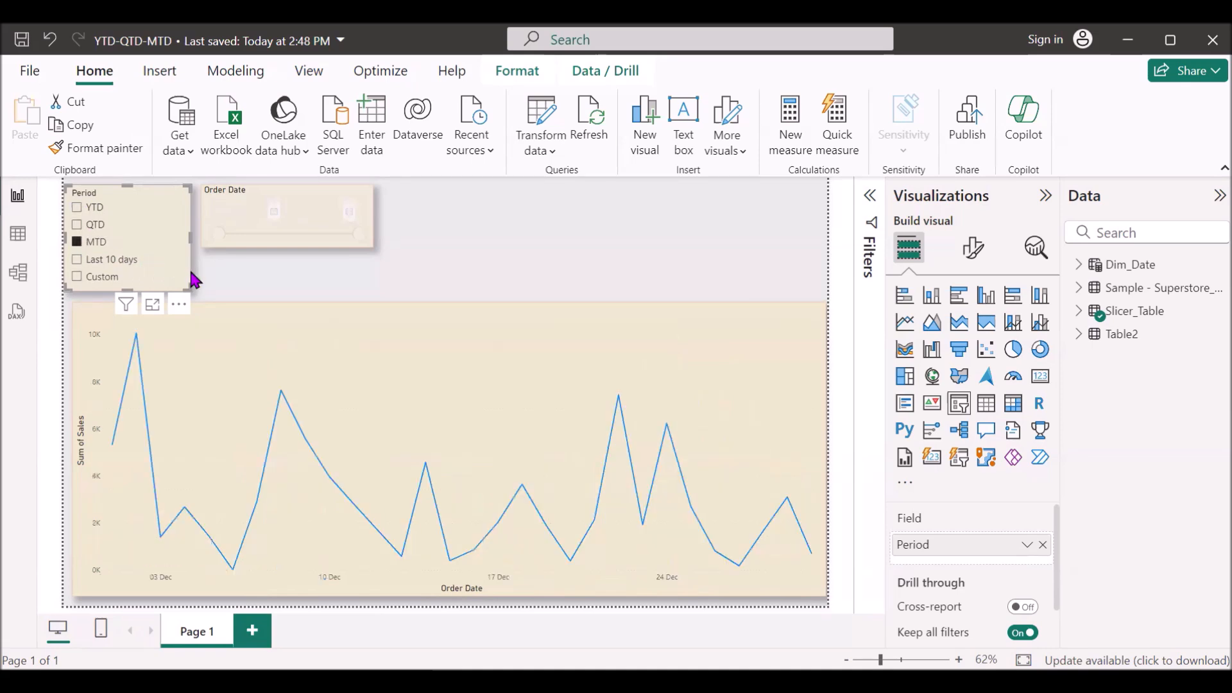
click(78, 279)
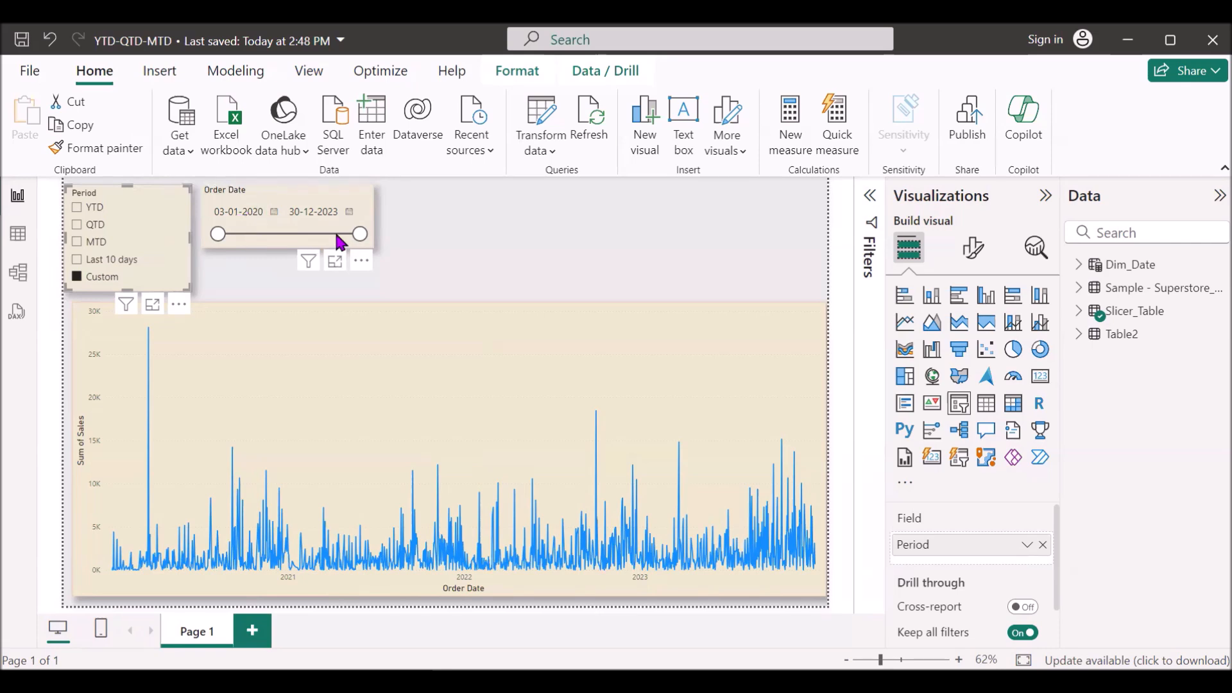
mouse_move(360, 235)
mouse_down()
mouse_move(323, 239)
mouse_move(351, 240)
mouse_up()
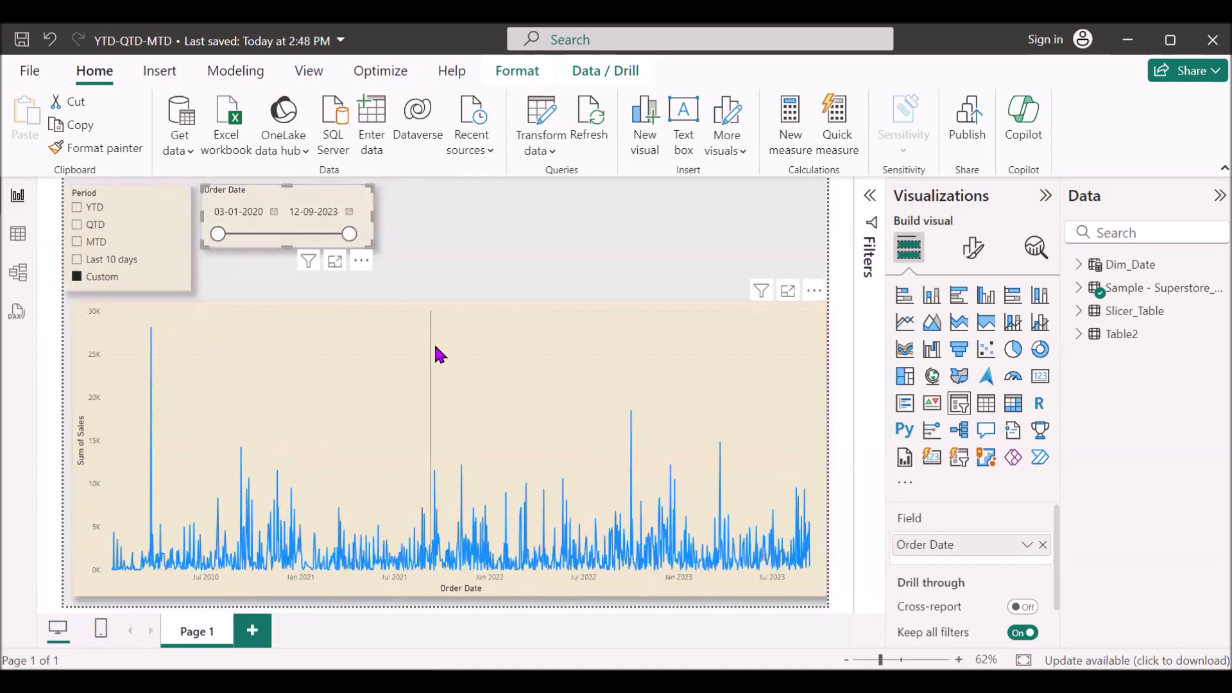
click(538, 284)
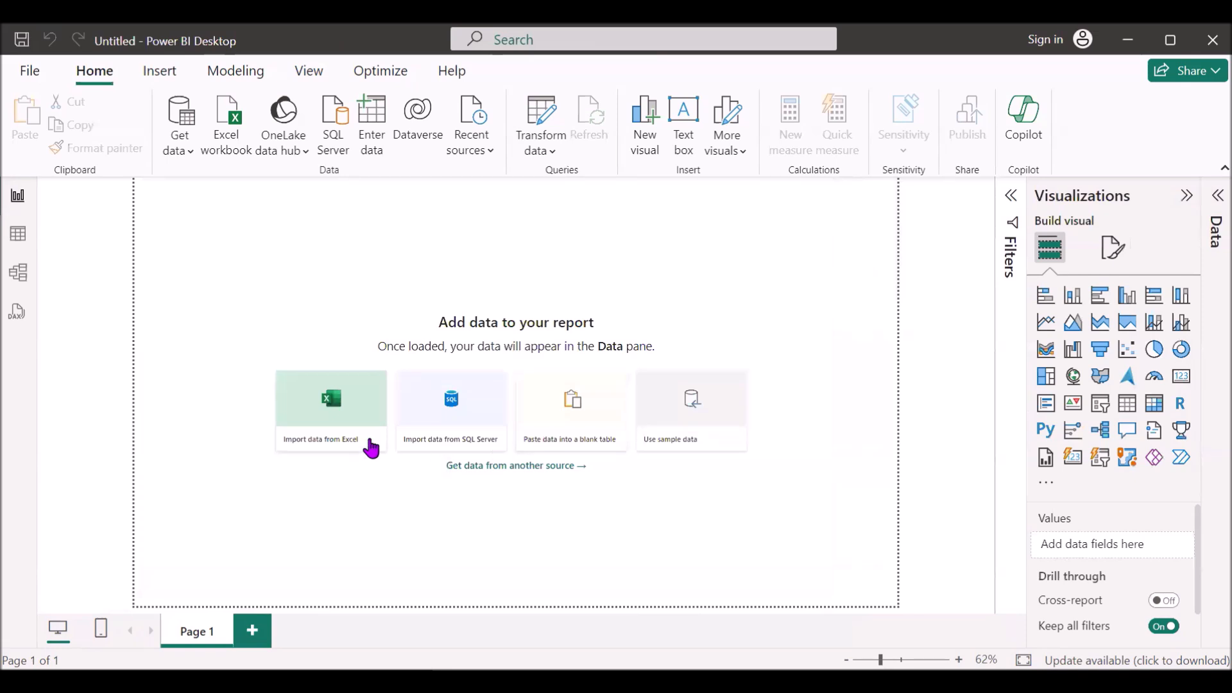
Import the text/CSV file Sample - Superstore_Orders.csv from Downloads and load it into the blank report.
click(189, 153)
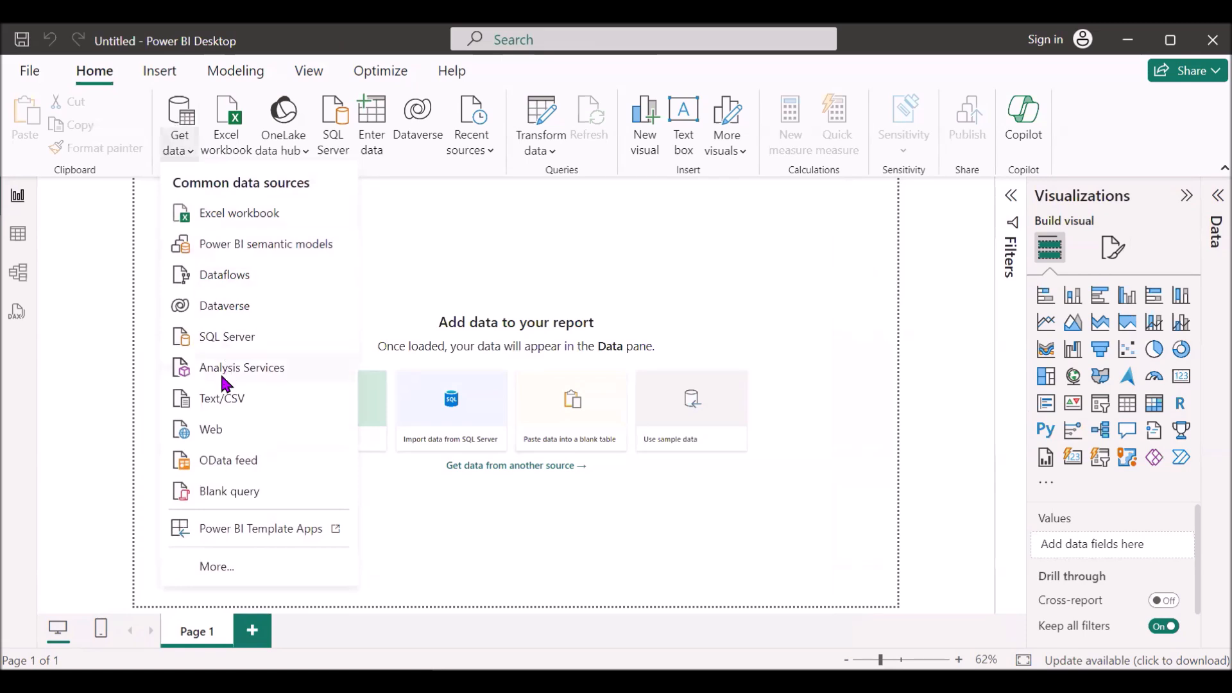
click(213, 398)
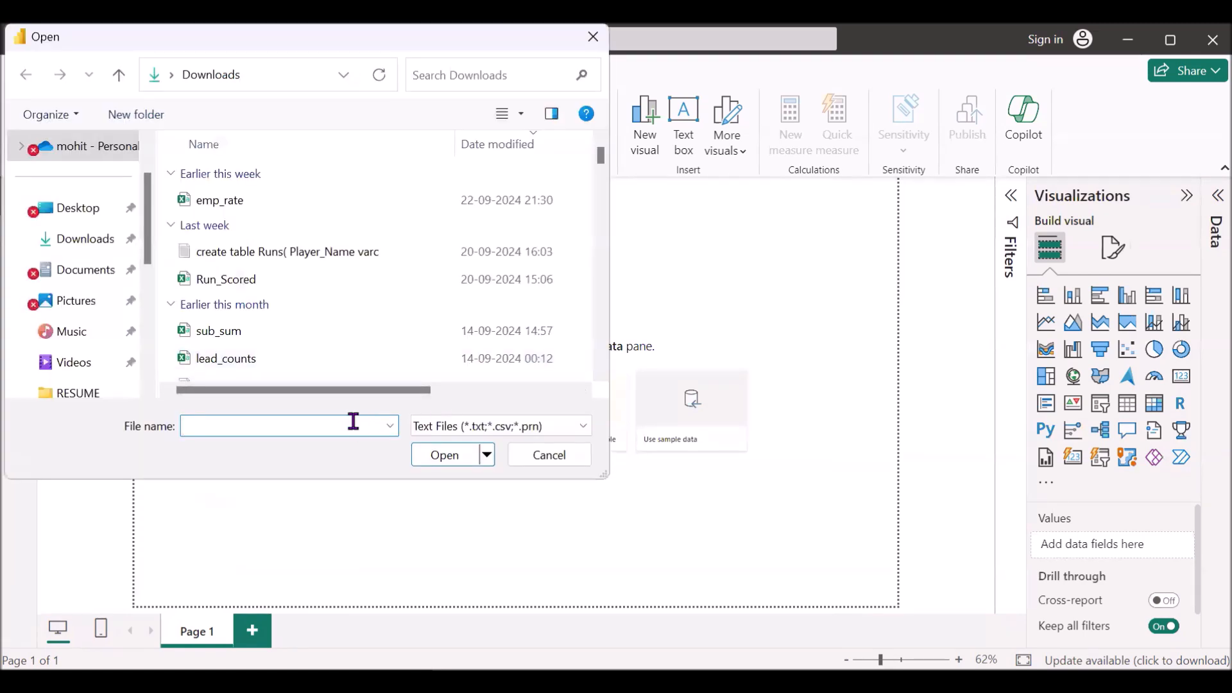
text(sample)
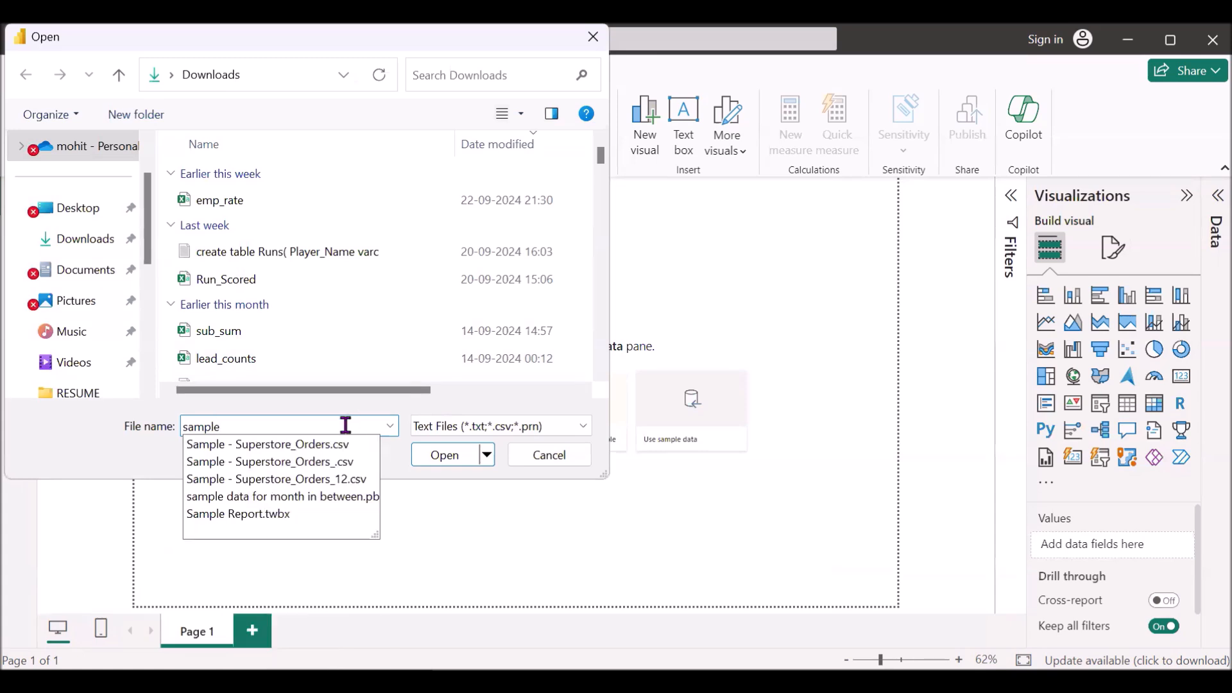
click(314, 444)
click(438, 458)
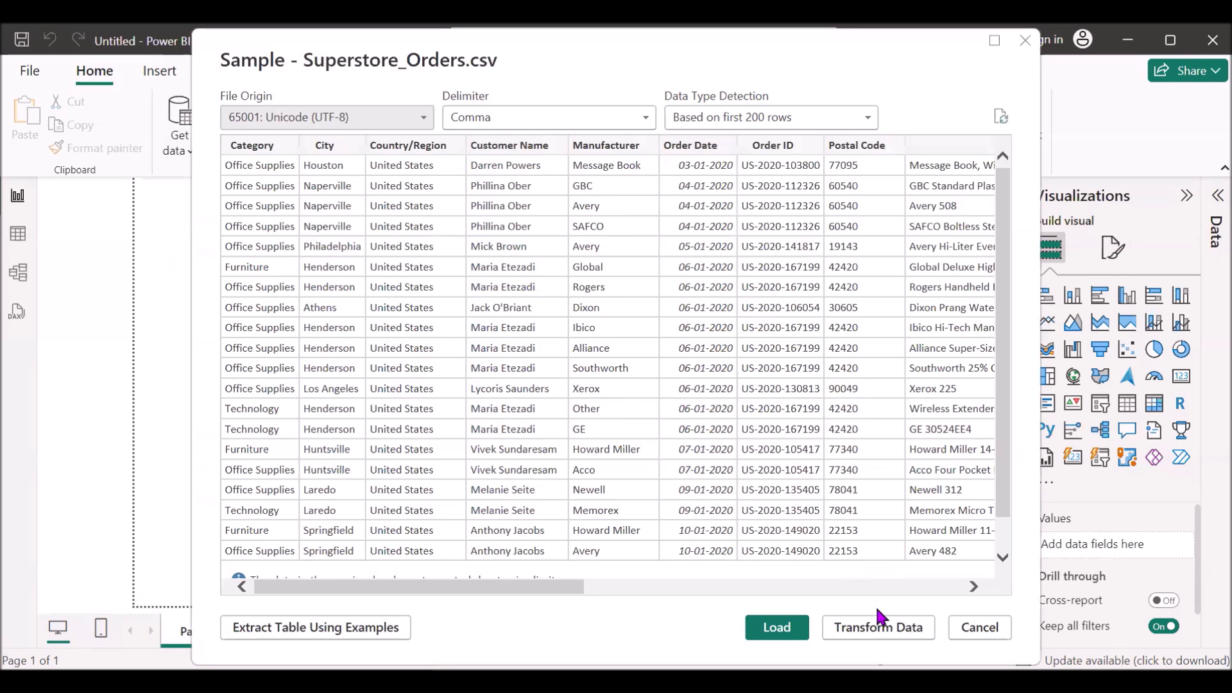
click(777, 627)
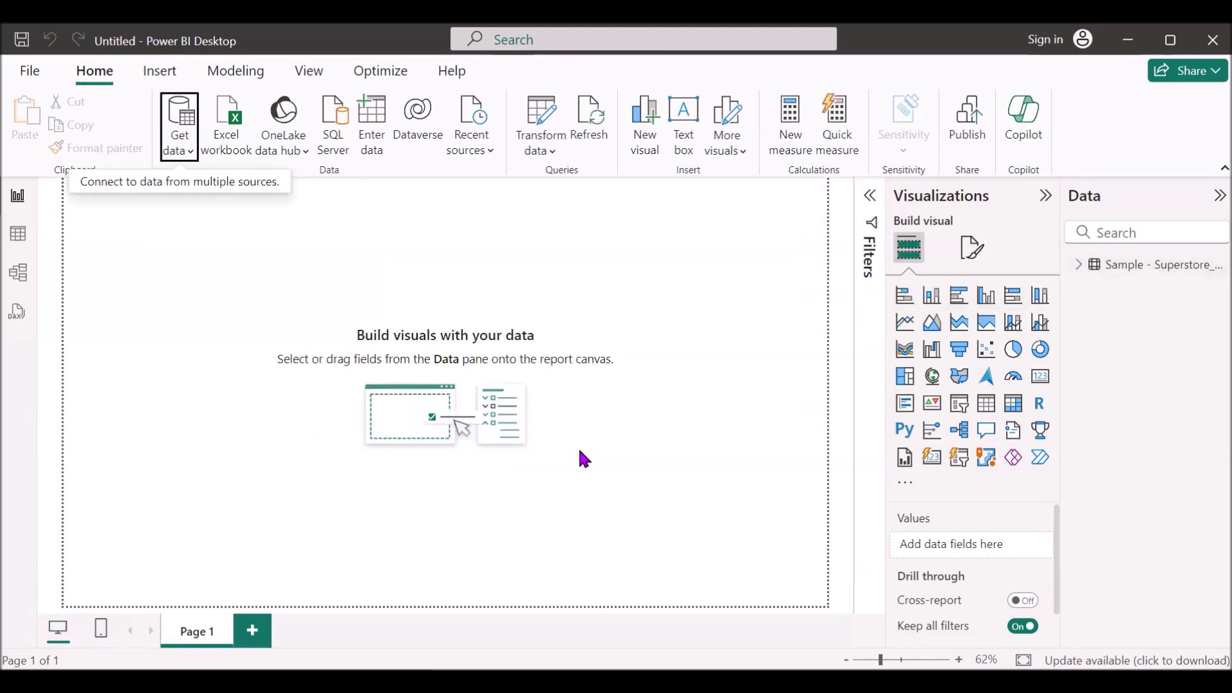
Insert a line chart and resize it to span the full width of the report page's lower part.
click(905, 328)
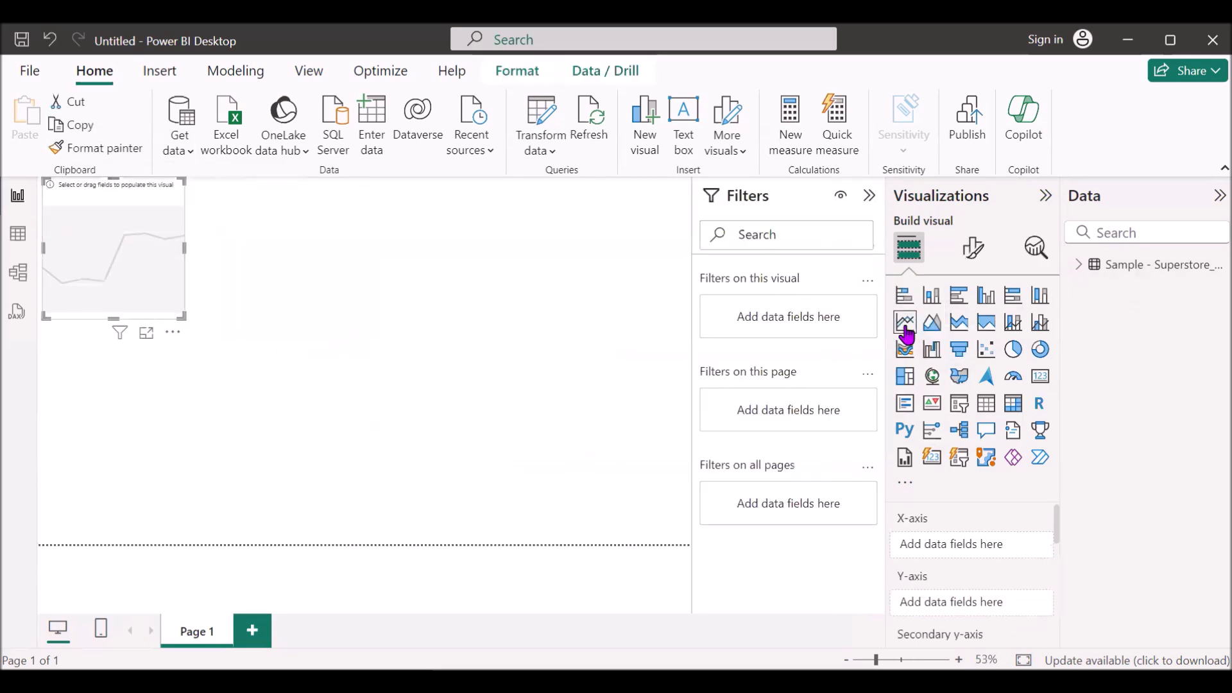
click(1078, 265)
drag(165, 267, 247, 462)
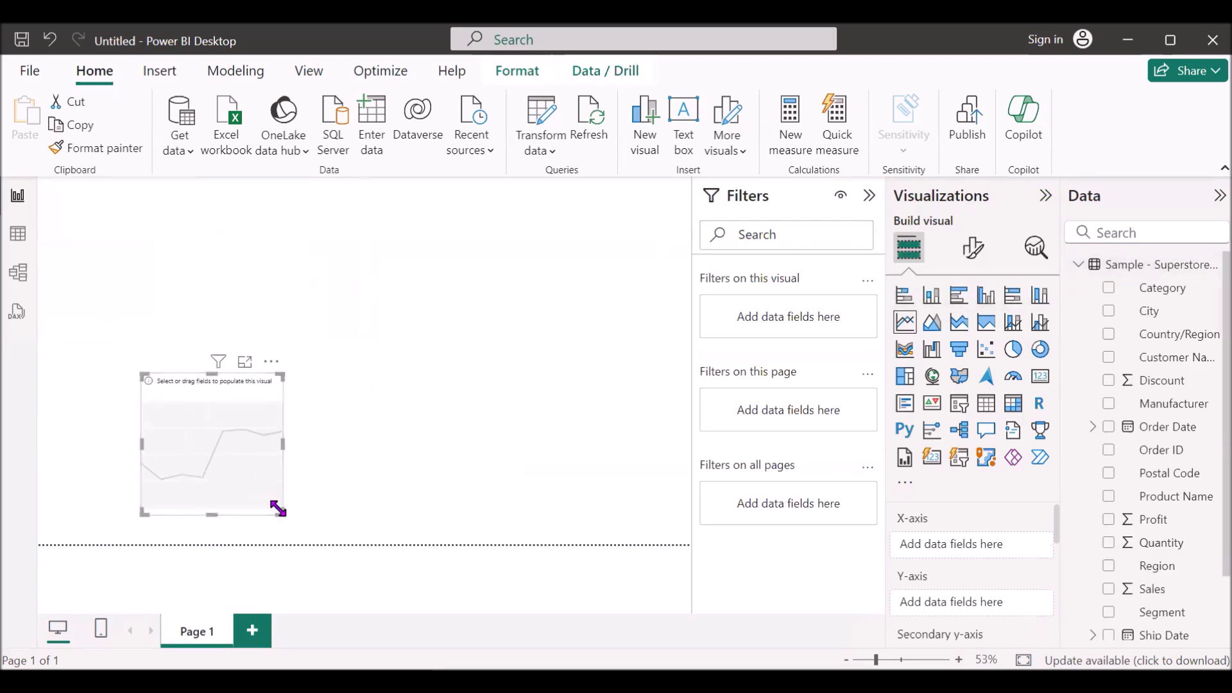
drag(283, 513, 689, 543)
drag(142, 375, 40, 326)
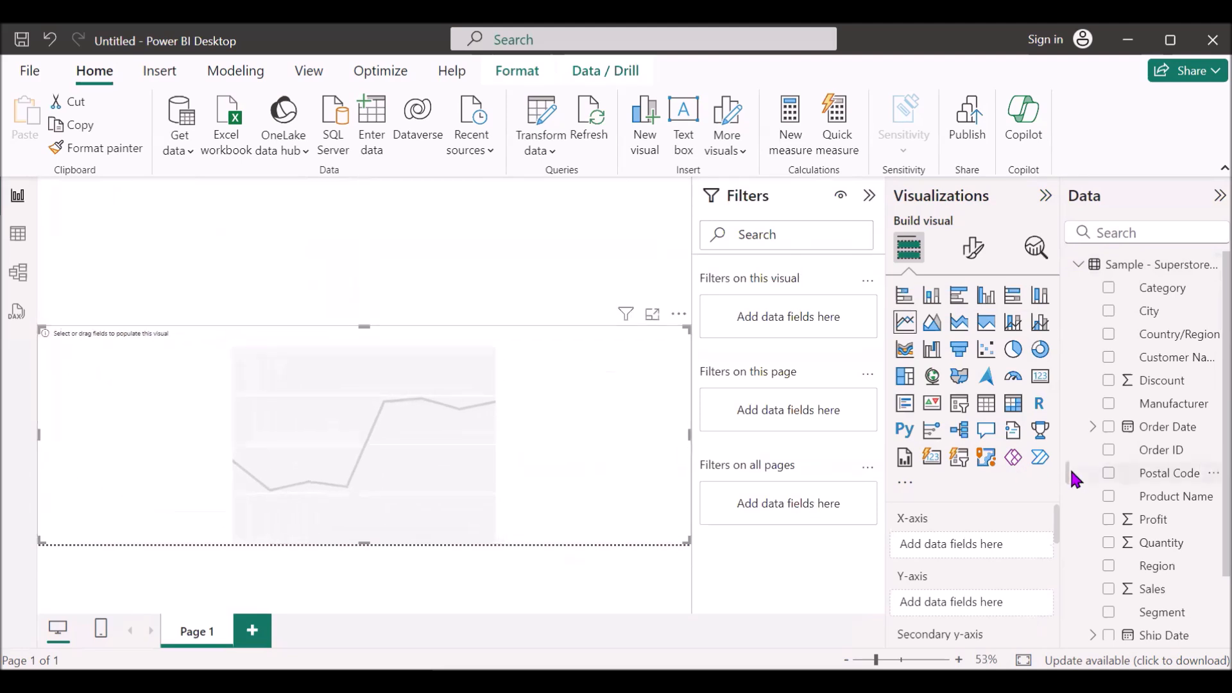
Plot Sales against Order Date in the line chart, using the plain Order Date instead of the date hierarchy.
click(1110, 428)
click(1108, 589)
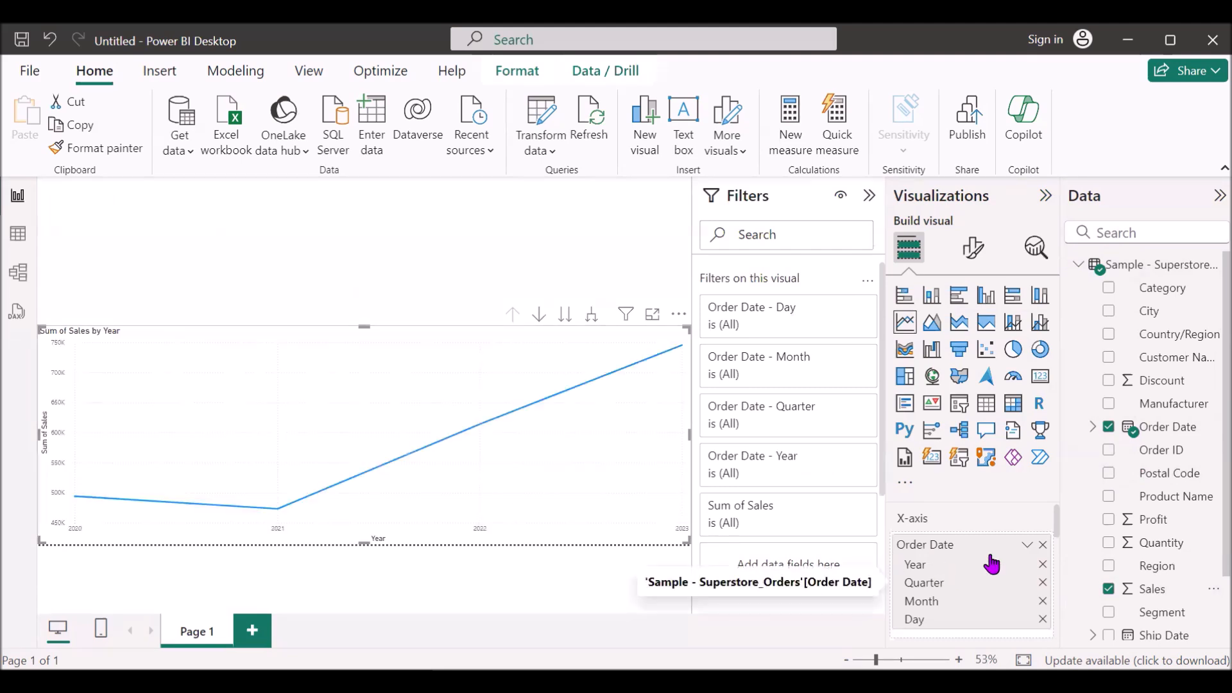
click(1027, 546)
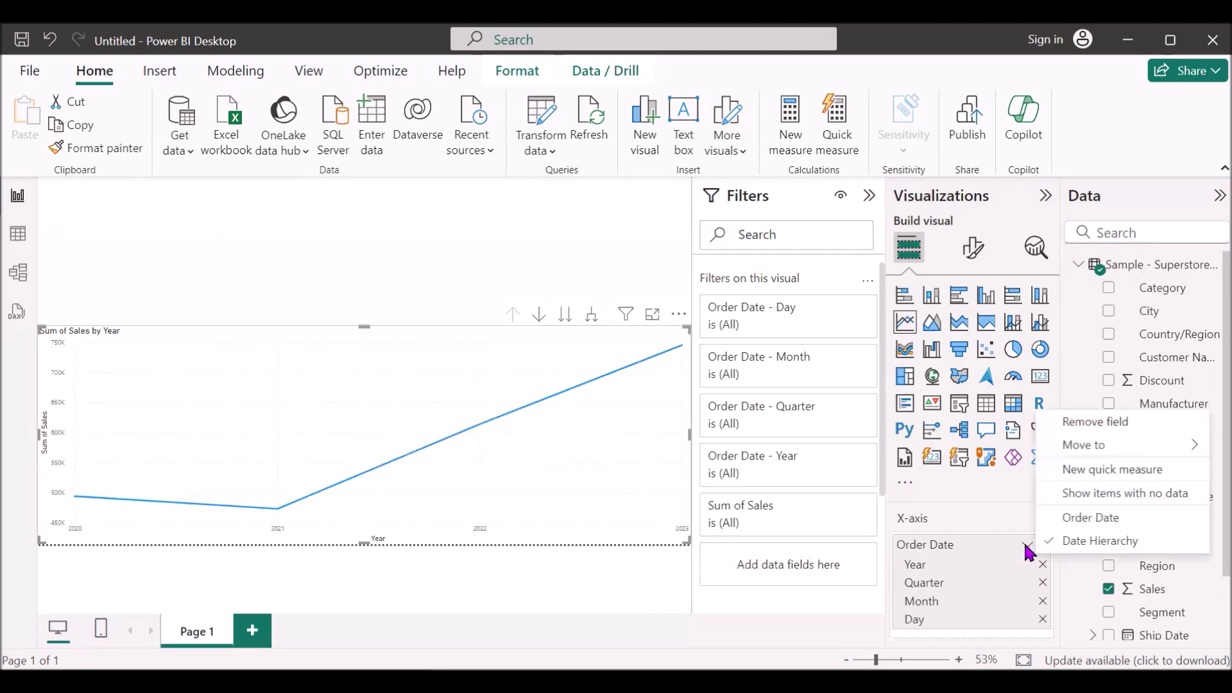
click(1086, 518)
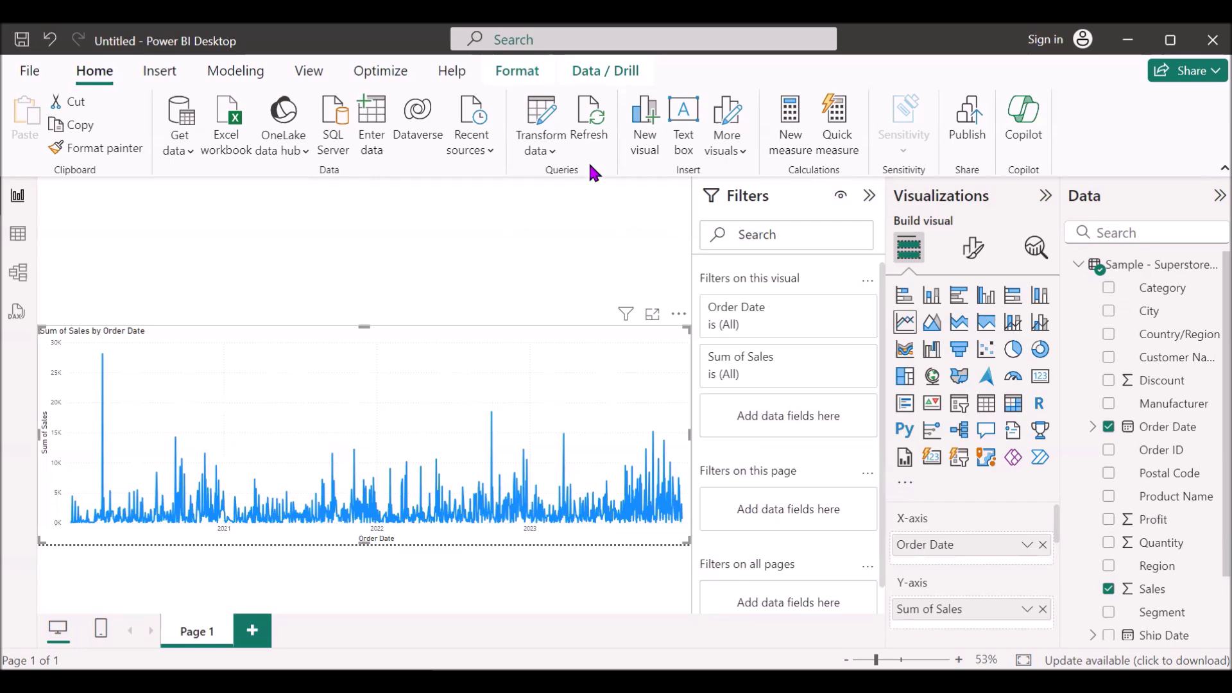
Start a manually entered table named Slicer_Table with the columns Period and Order_By.
click(374, 119)
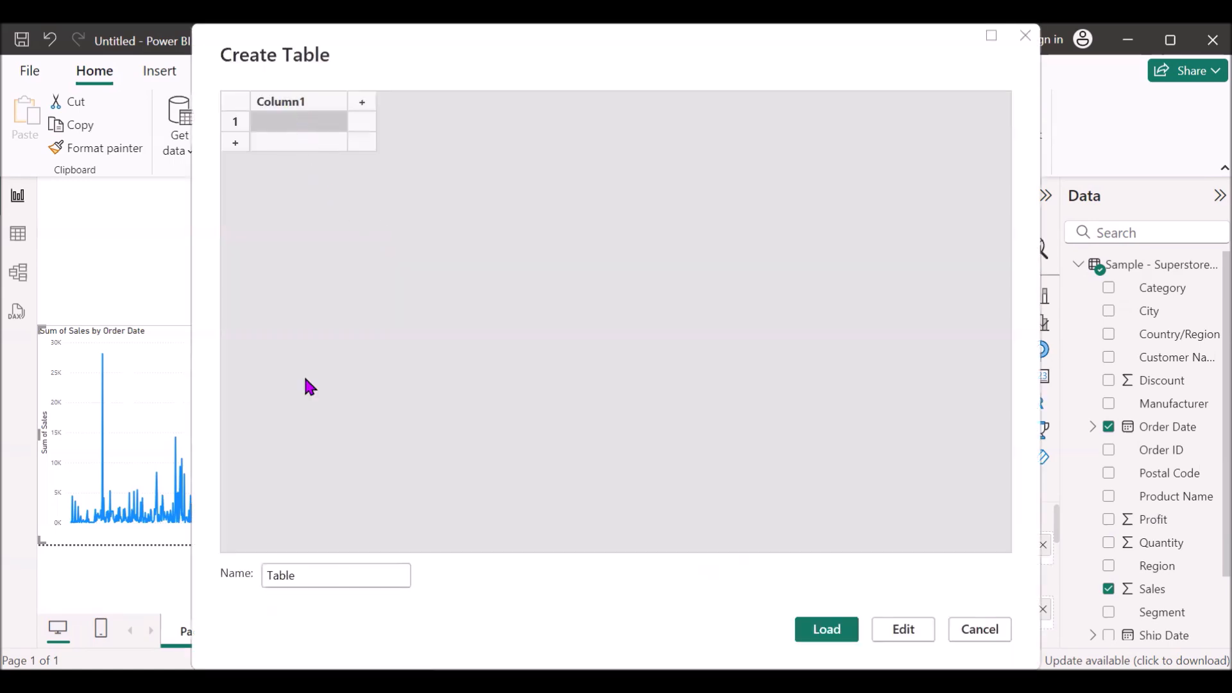
double_click(283, 575)
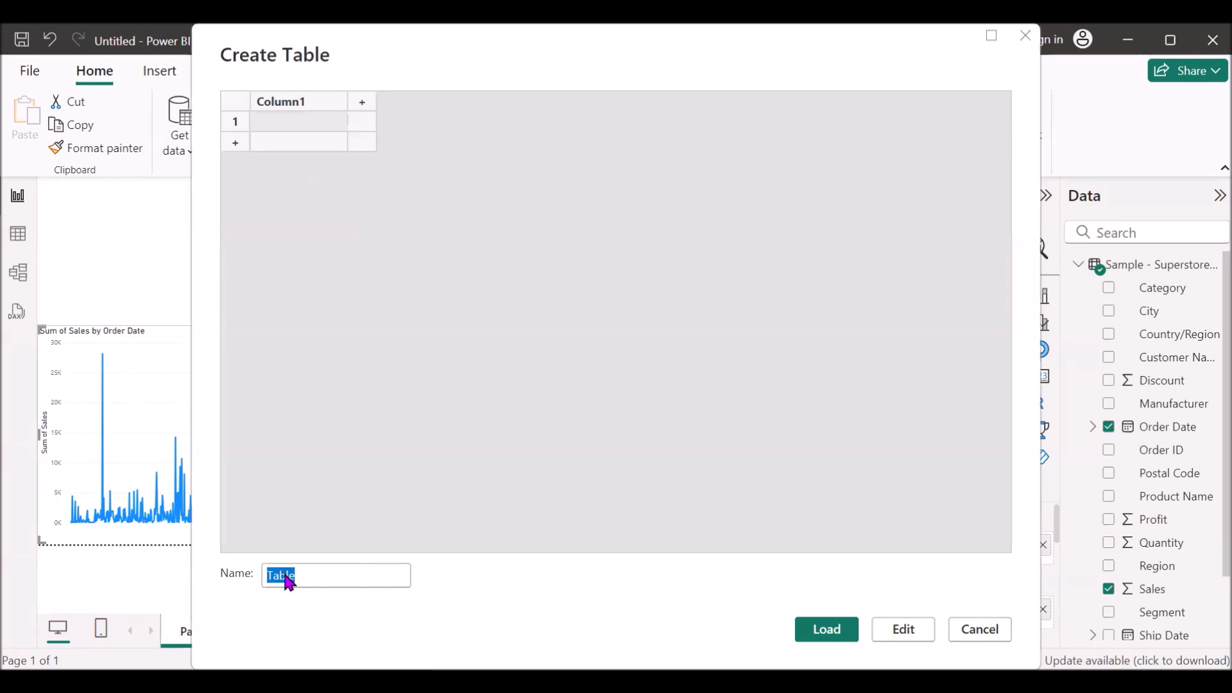
text(Slicer)
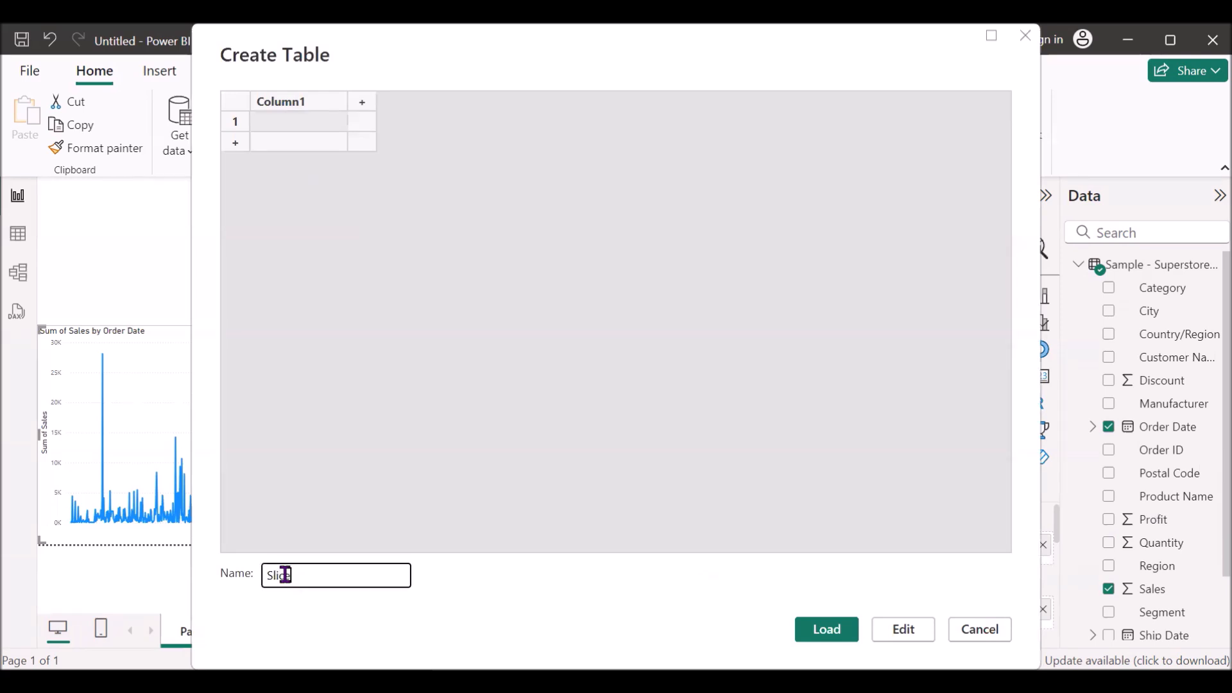
text(_Table)
double_click(294, 103)
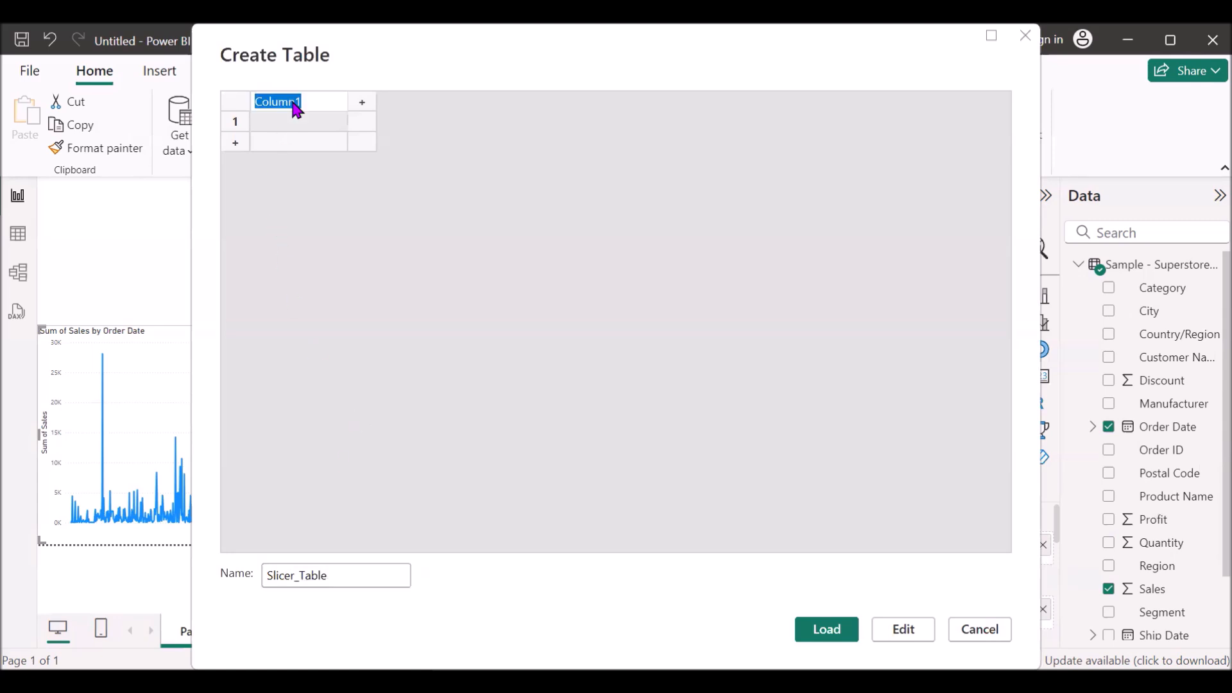
text(Period)
key(Tab)
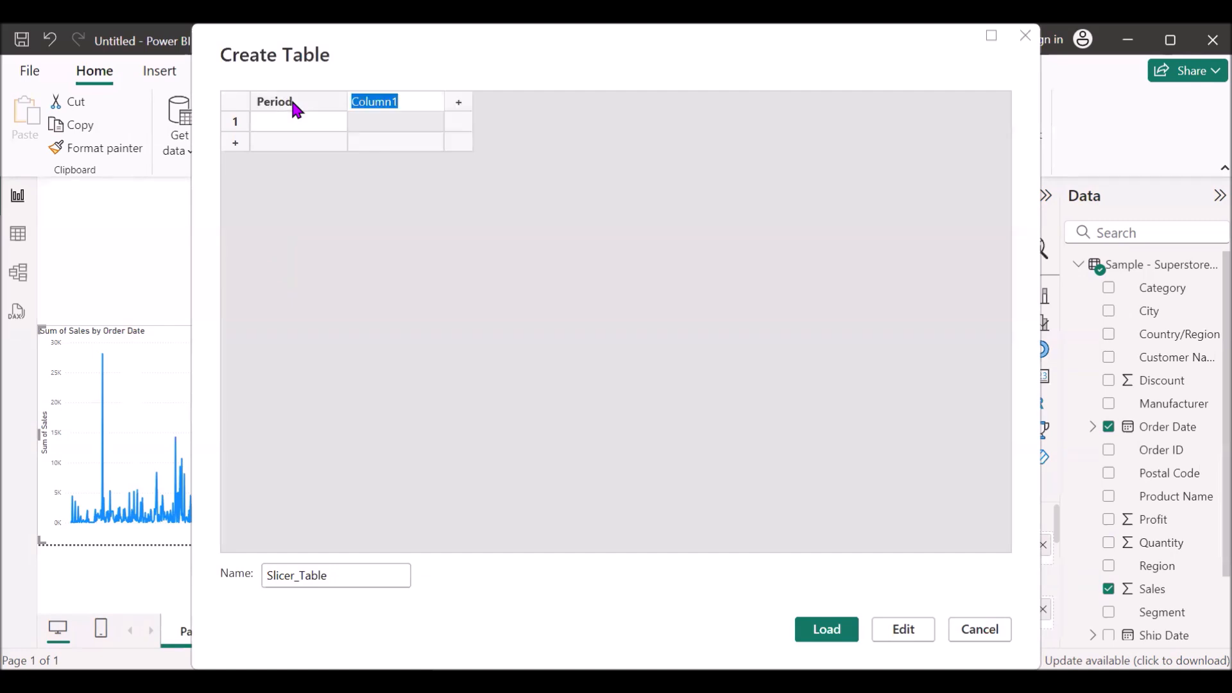
text(Order_By)
key(Return)
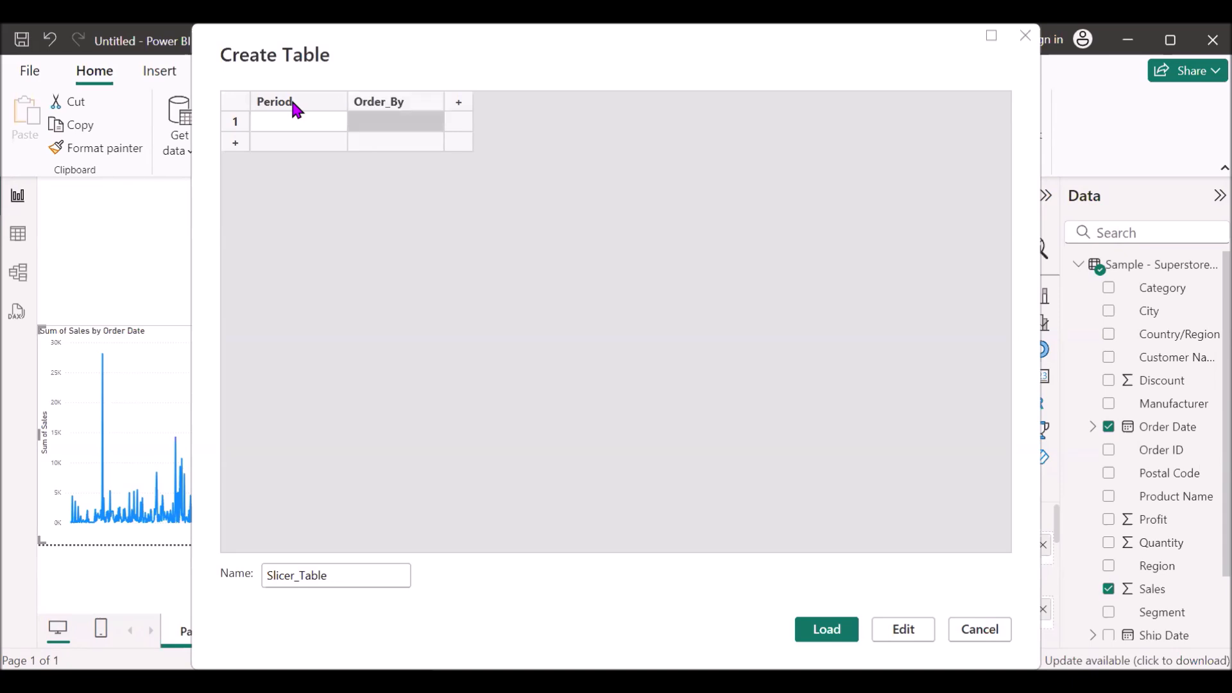
Fill the Period column with YTD, QTD, MTD, LAST 10 DAYS and CUSTOM.
key(Left)
text(YTD)
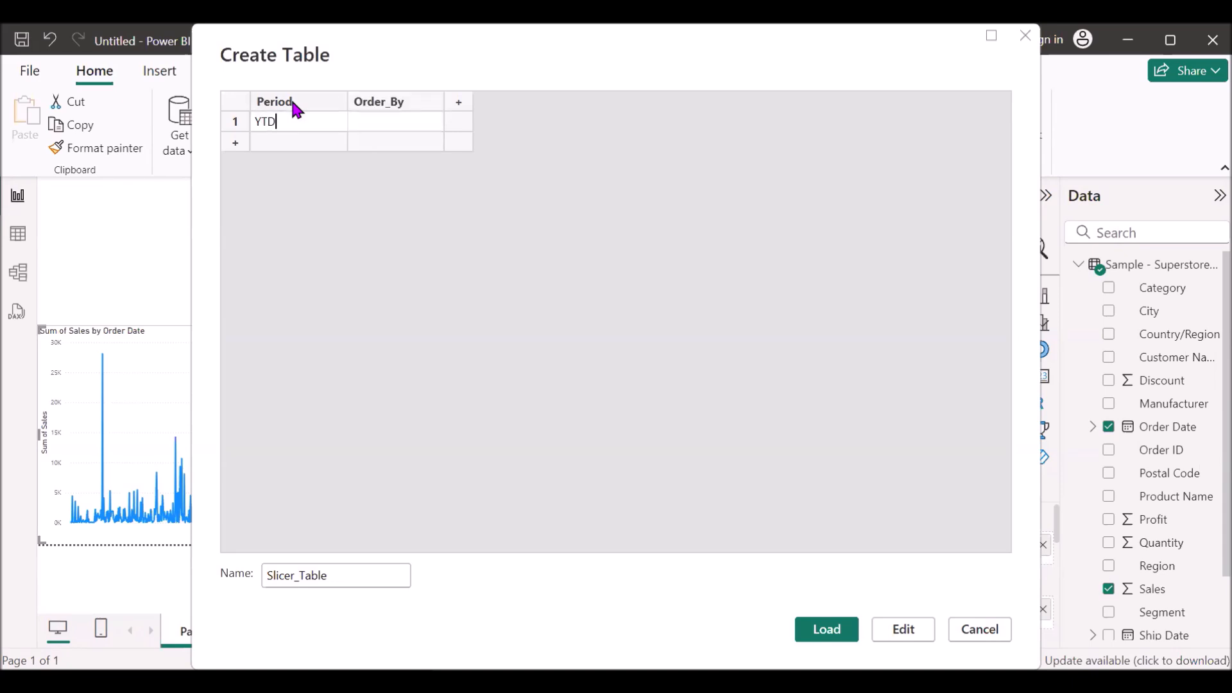
key(Return)
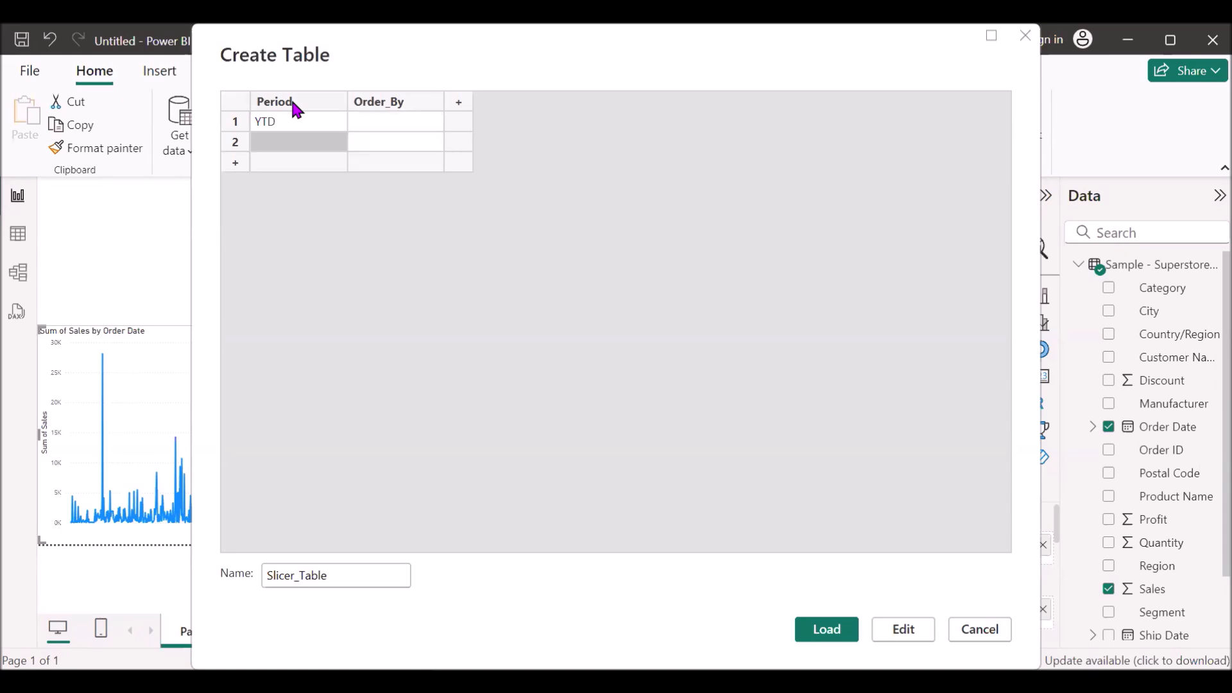
text(QTD)
key(Return)
text(M)
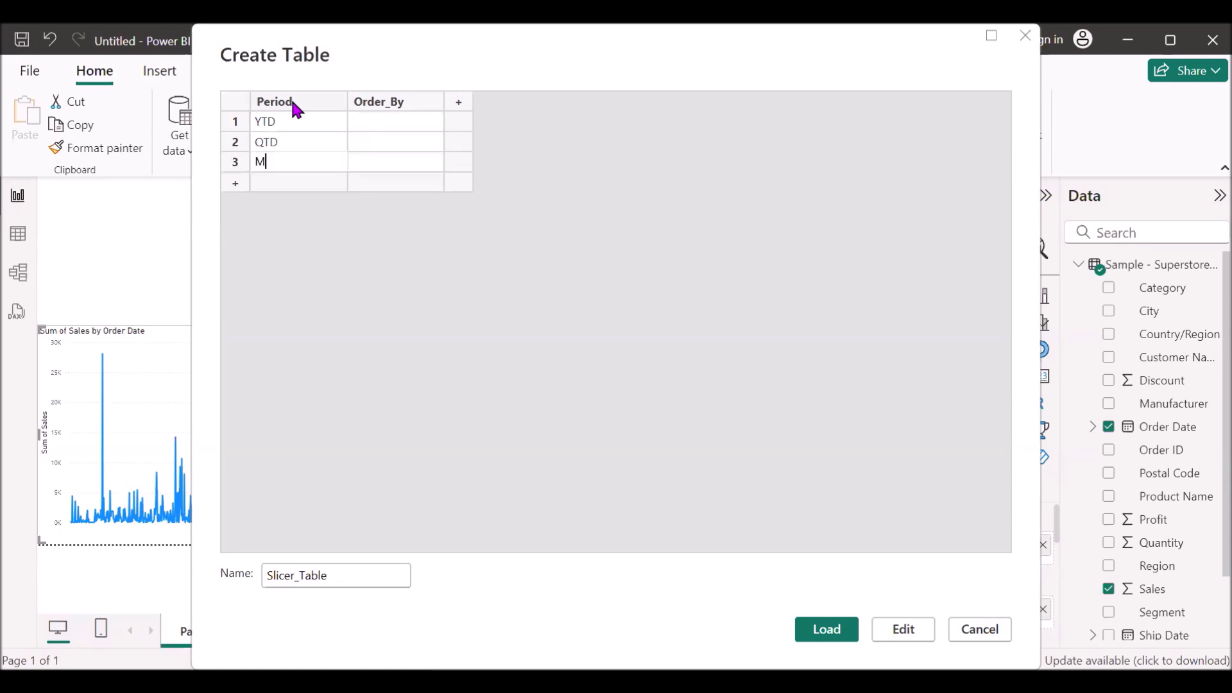
text(TD)
key(Return)
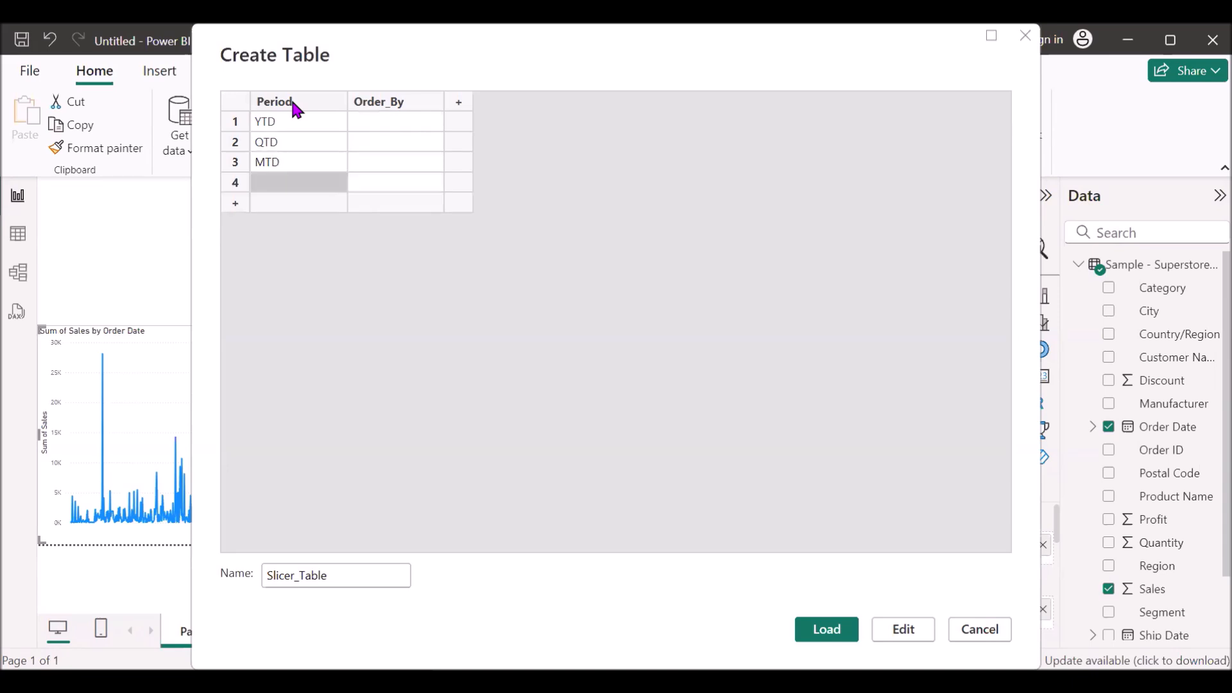
text(LA)
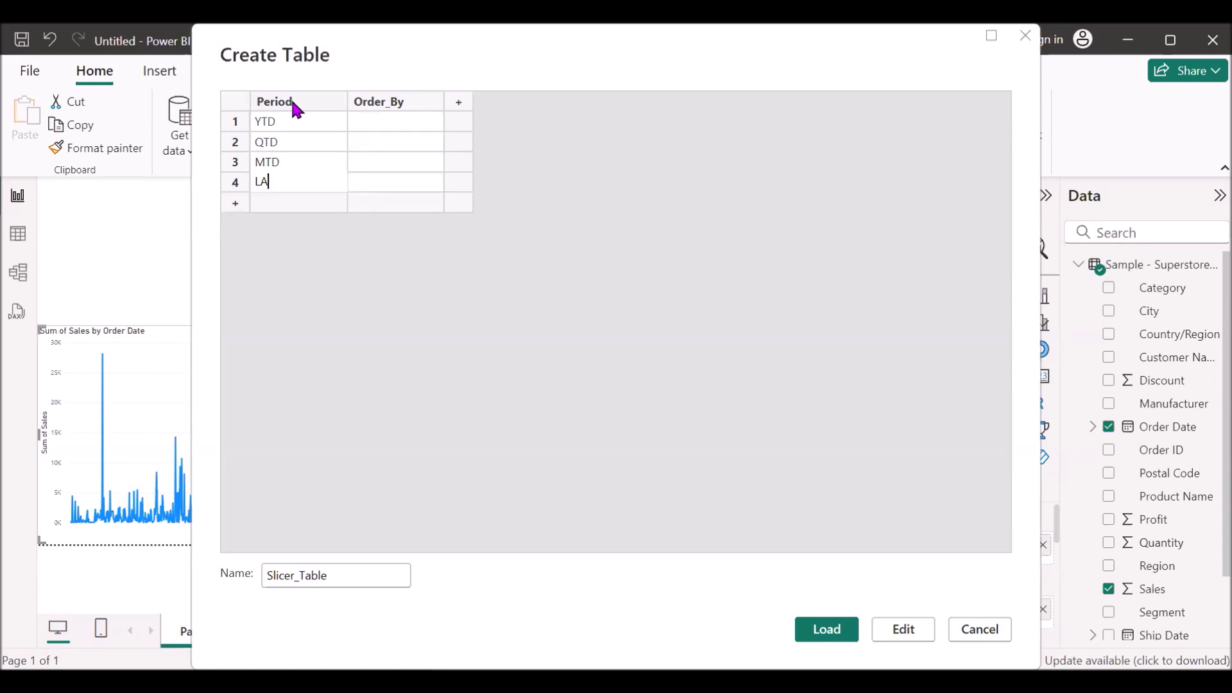
text(ST 10 DAYS)
key(Return)
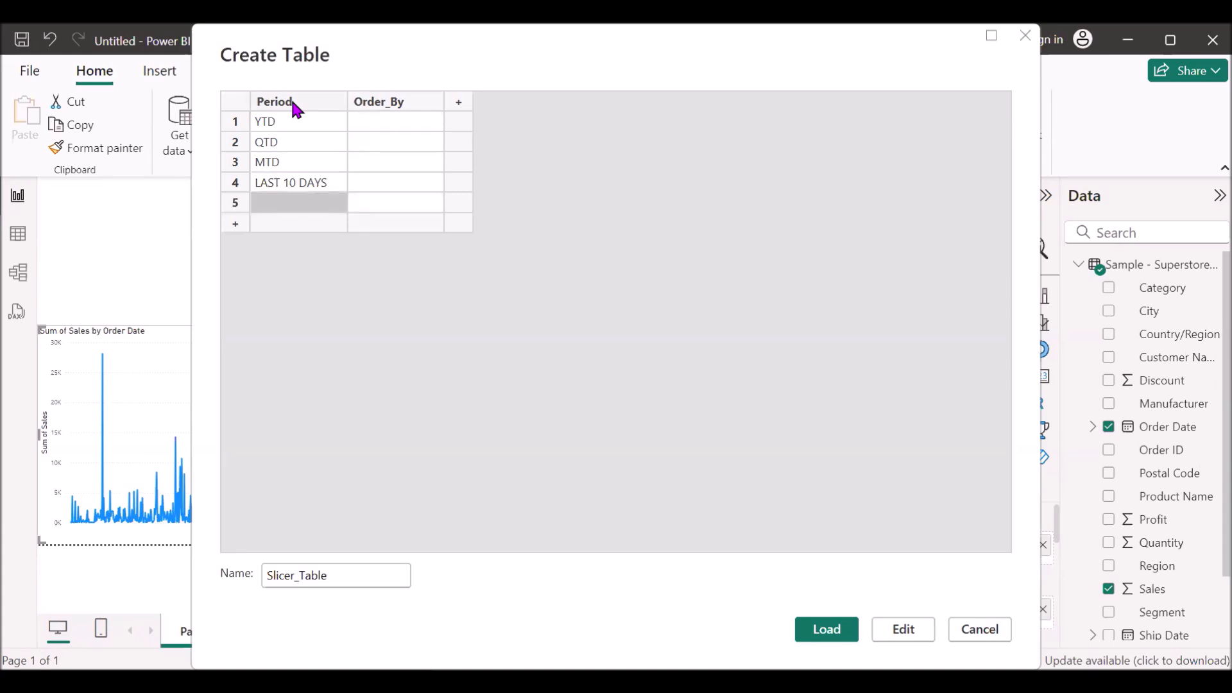
text(C)
text(TOM)
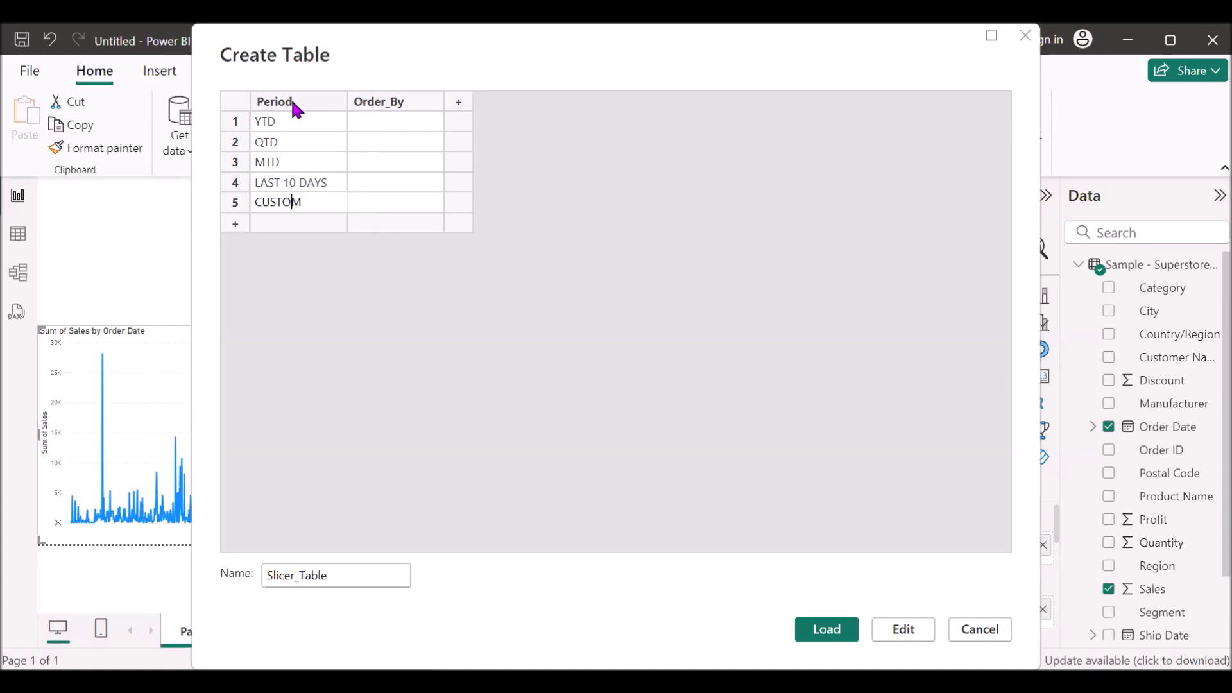
Number the five periods 1 to 5 in the Order_By column, starting with YTD.
click(372, 122)
text(1)
key(Return)
text(1)
text(2)
key(Return)
text(3)
key(Return)
text(4)
key(Return)
text(5)
key(Return)
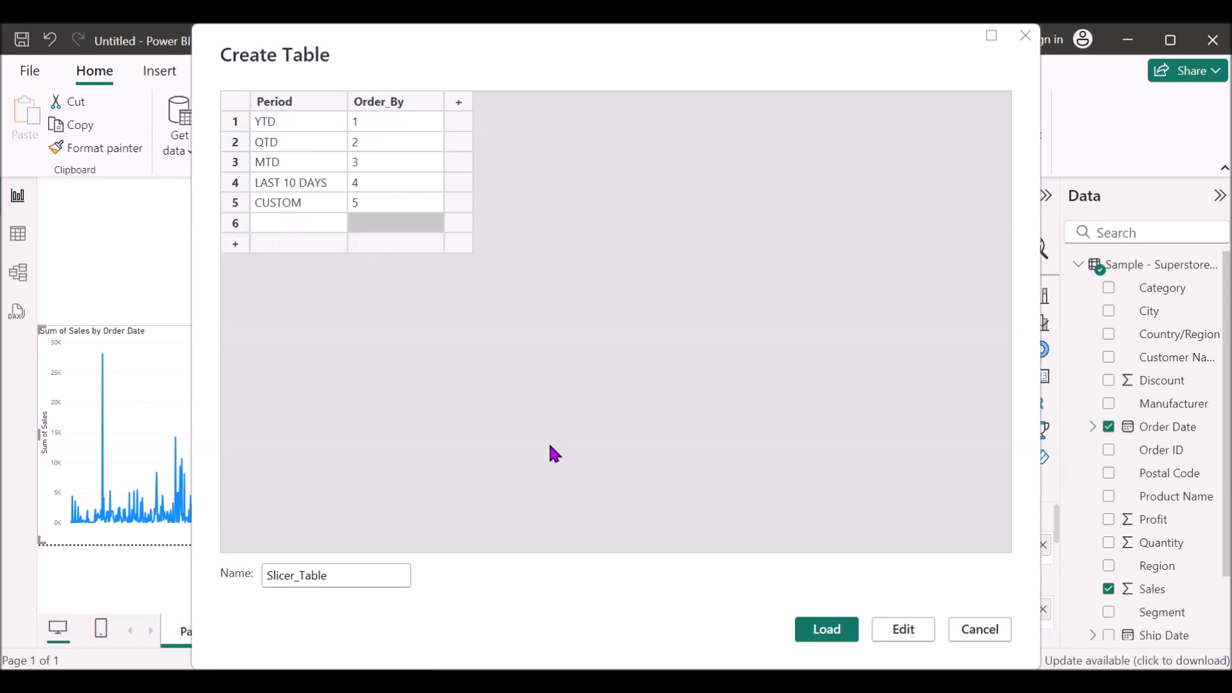
Delete the empty sixth row and load Slicer_Table into the report.
right_click(236, 226)
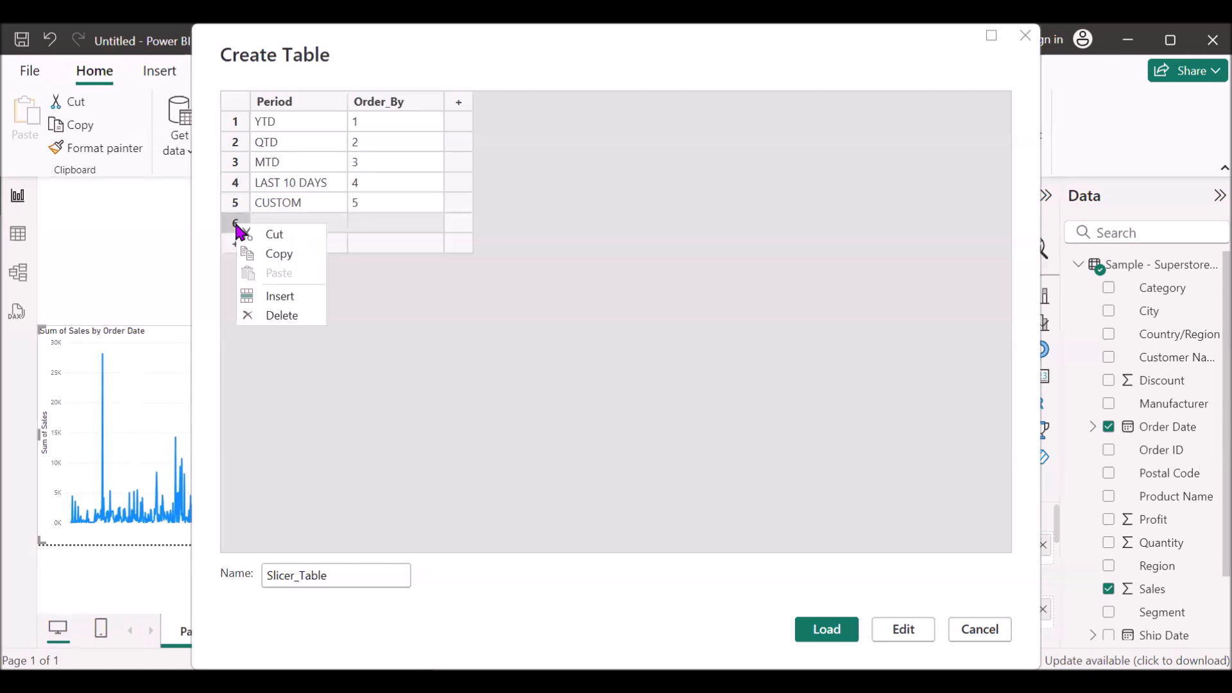
click(272, 320)
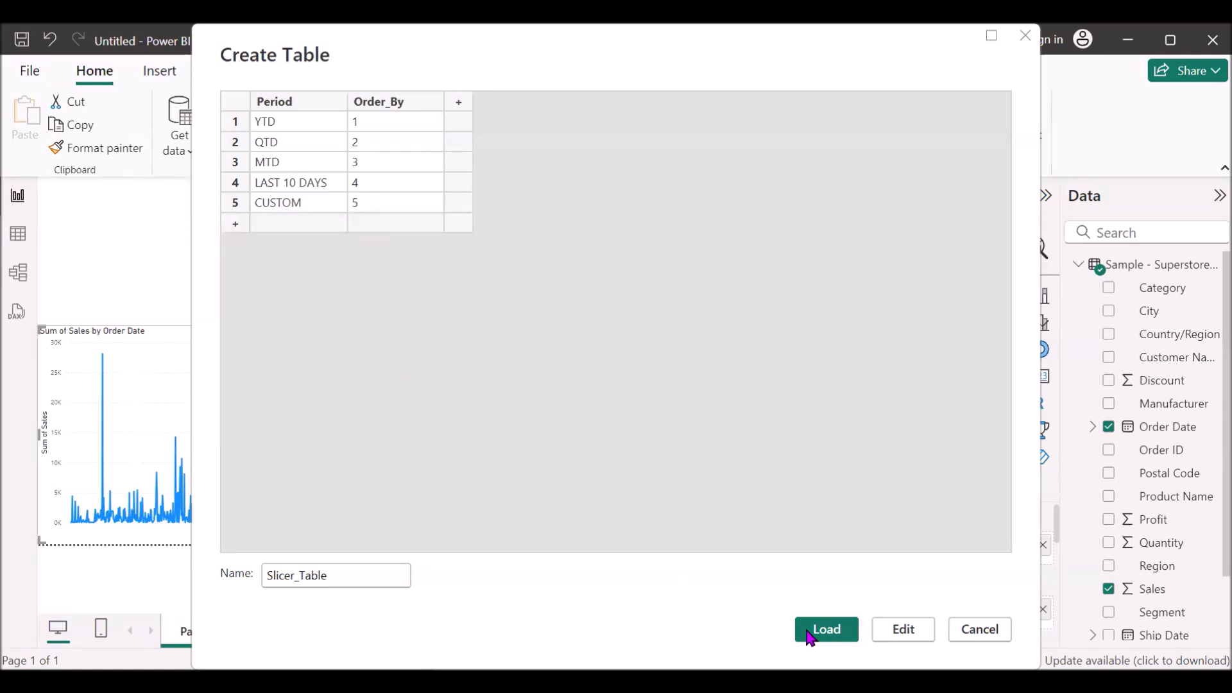
click(834, 631)
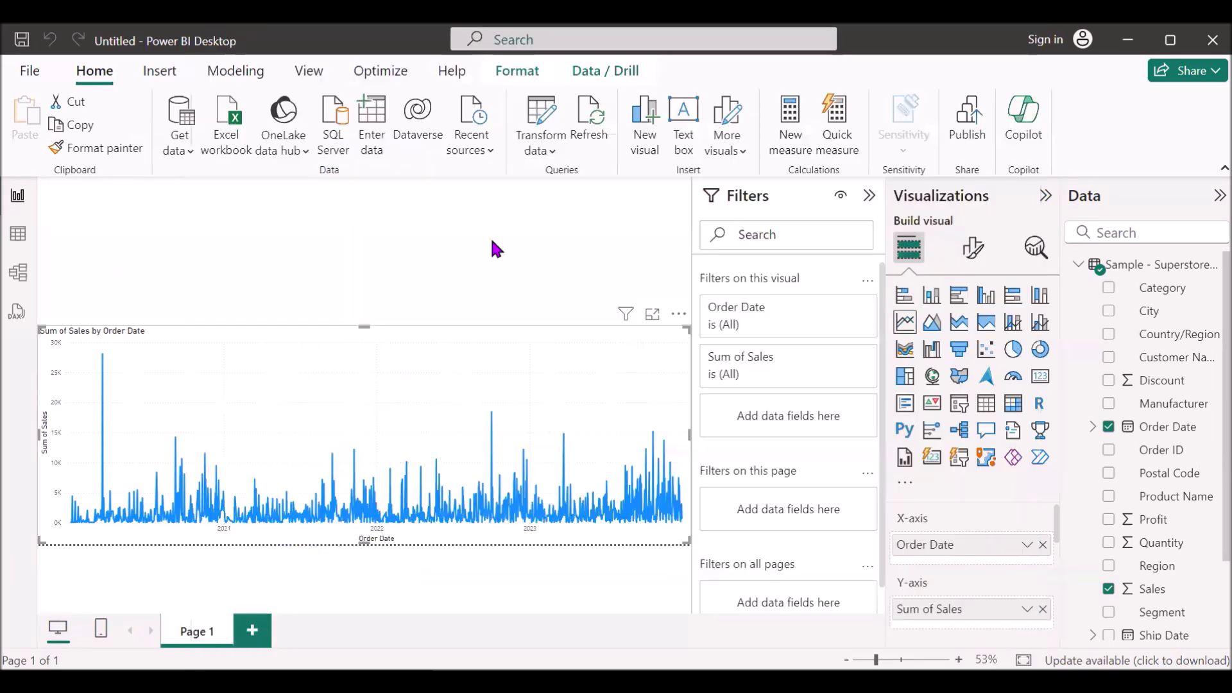
Add a small slicer above the sales line chart using the Period field from Slicer_Table.
click(1078, 265)
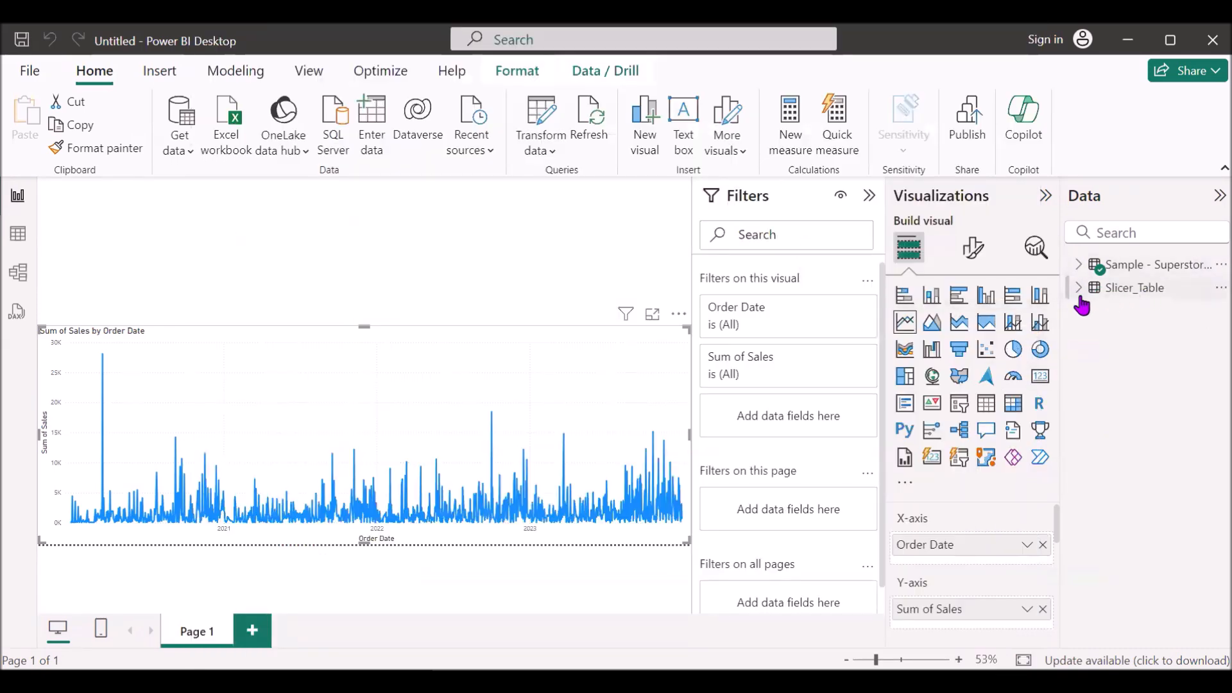
click(1078, 289)
click(639, 318)
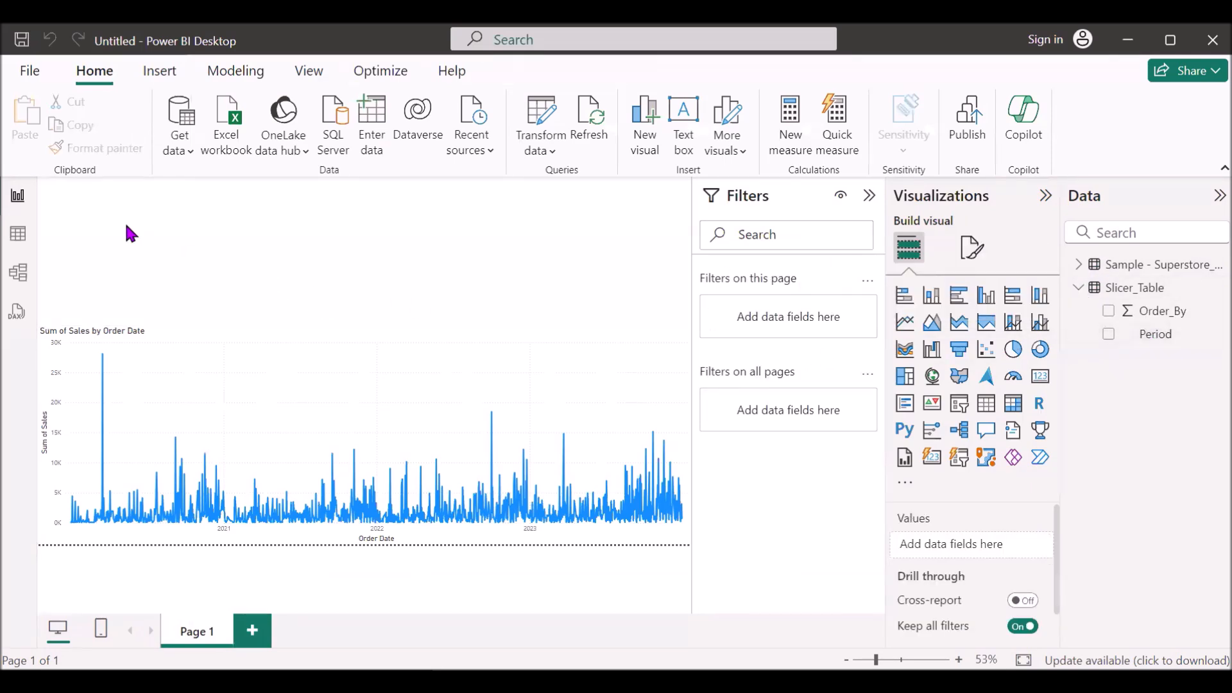
click(959, 405)
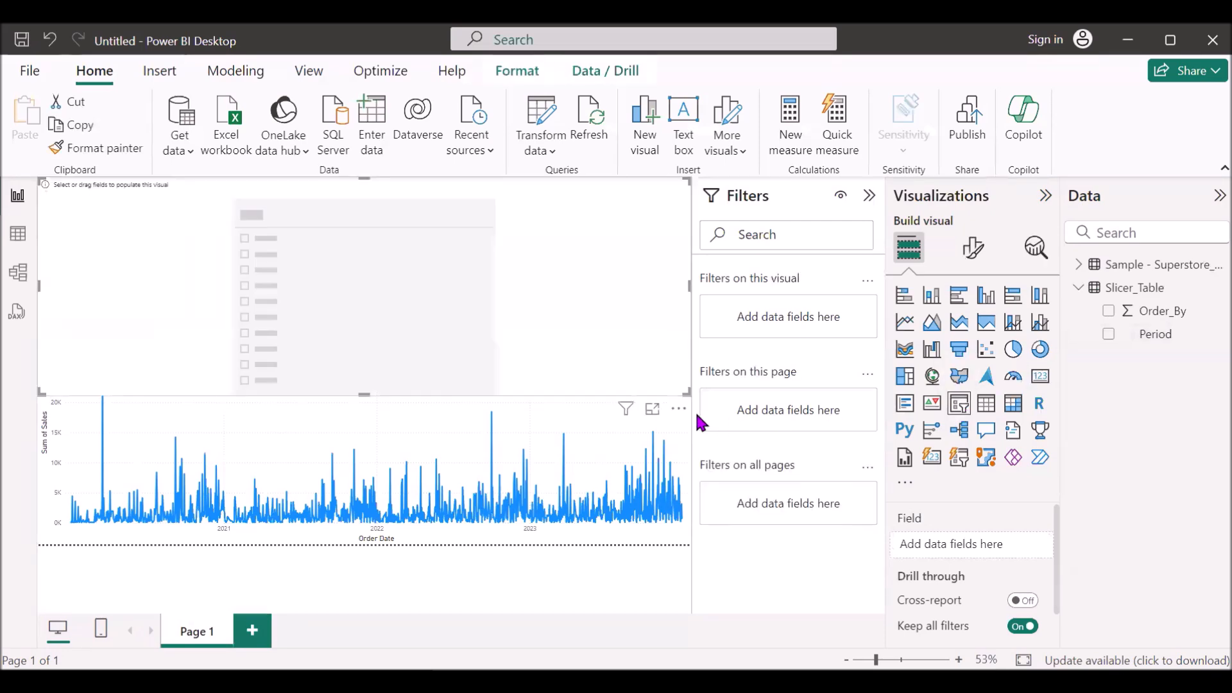
drag(687, 396, 186, 288)
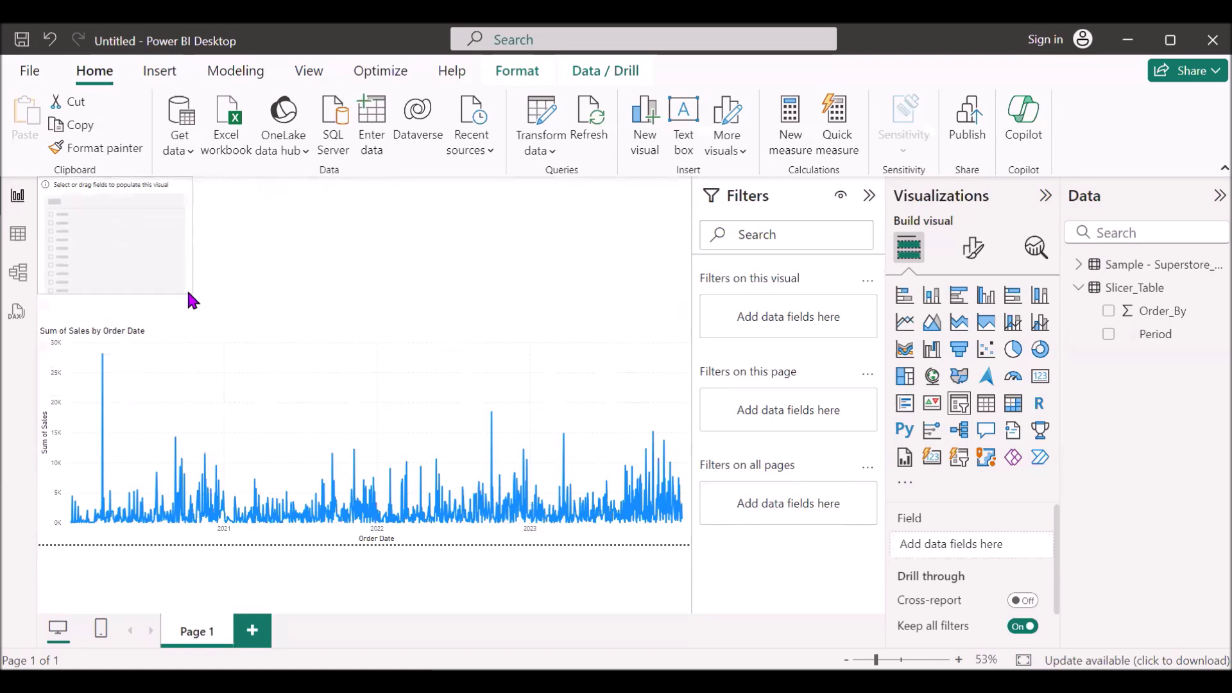
click(1109, 334)
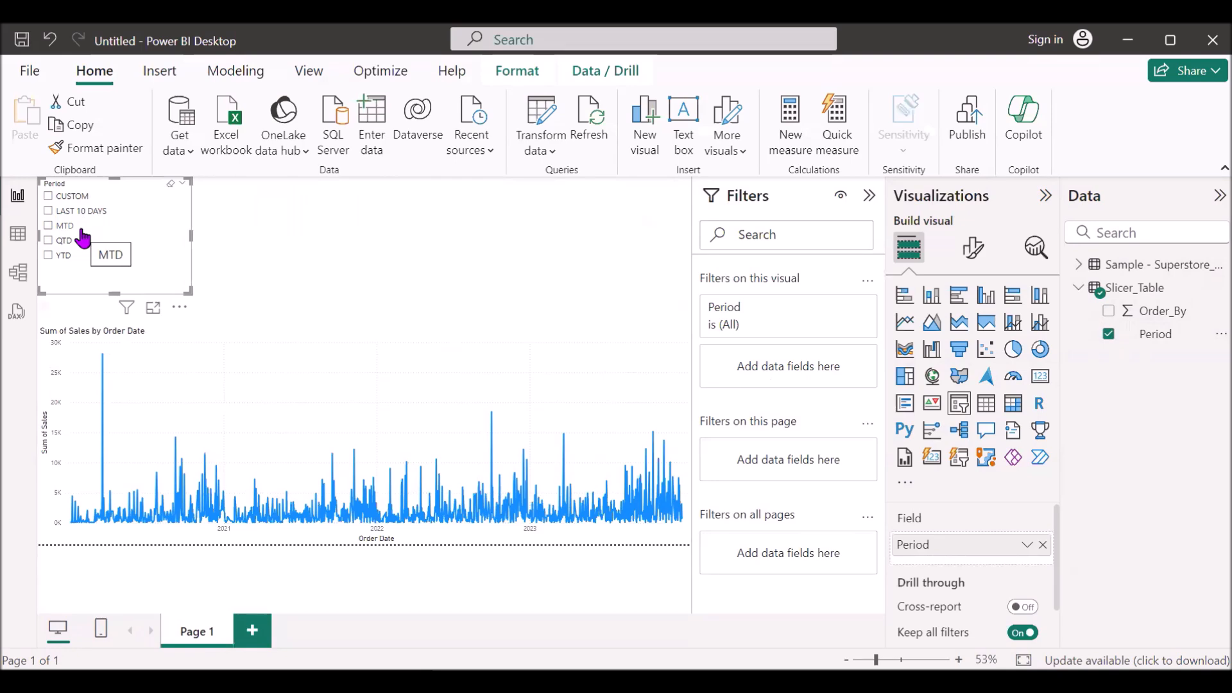
Sort the Period column of Slicer_Table by the Order_By column.
click(17, 243)
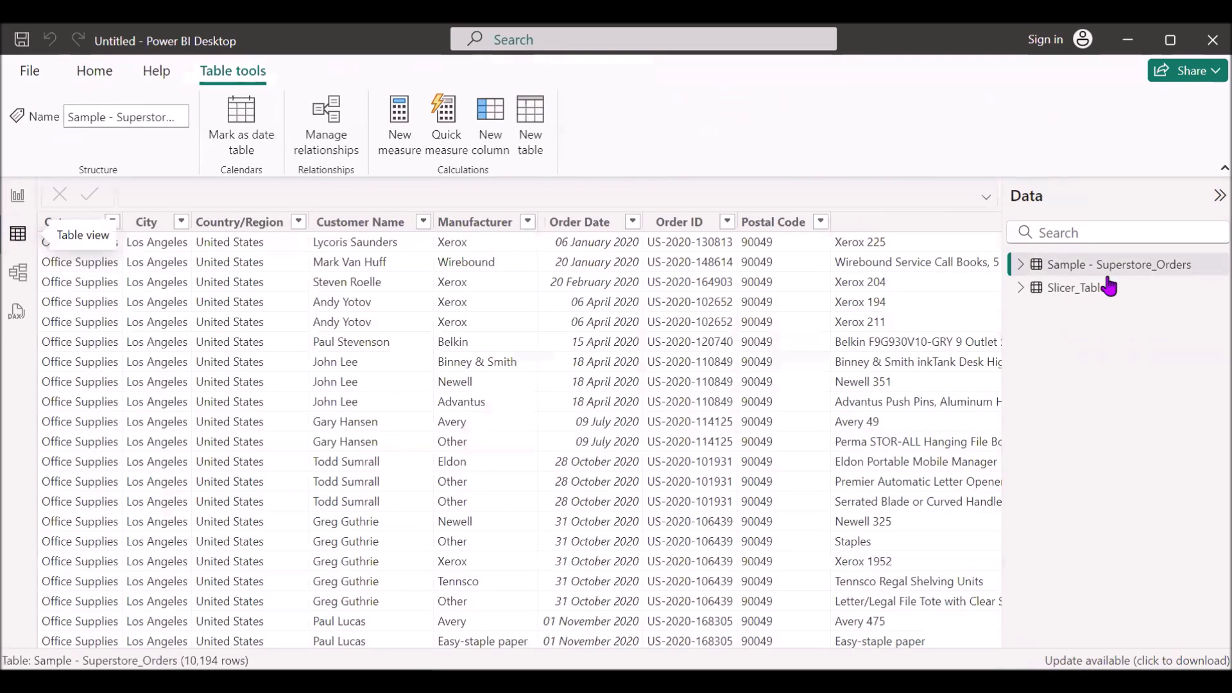
click(1094, 292)
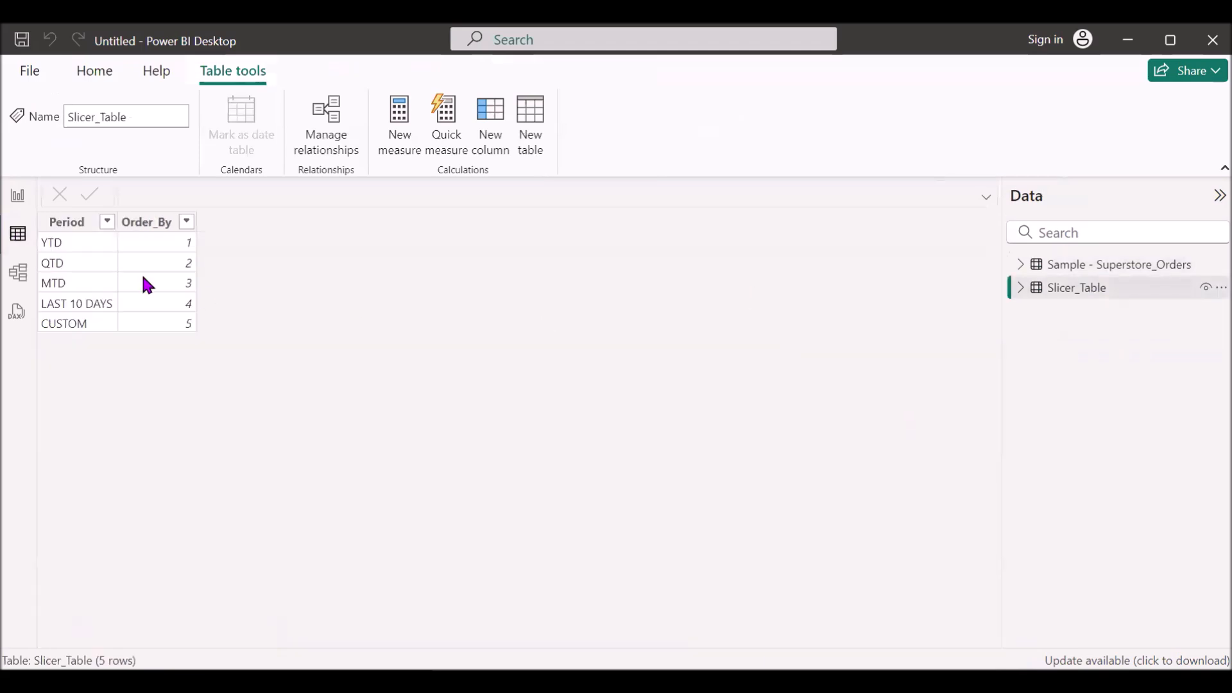
click(69, 226)
click(69, 226)
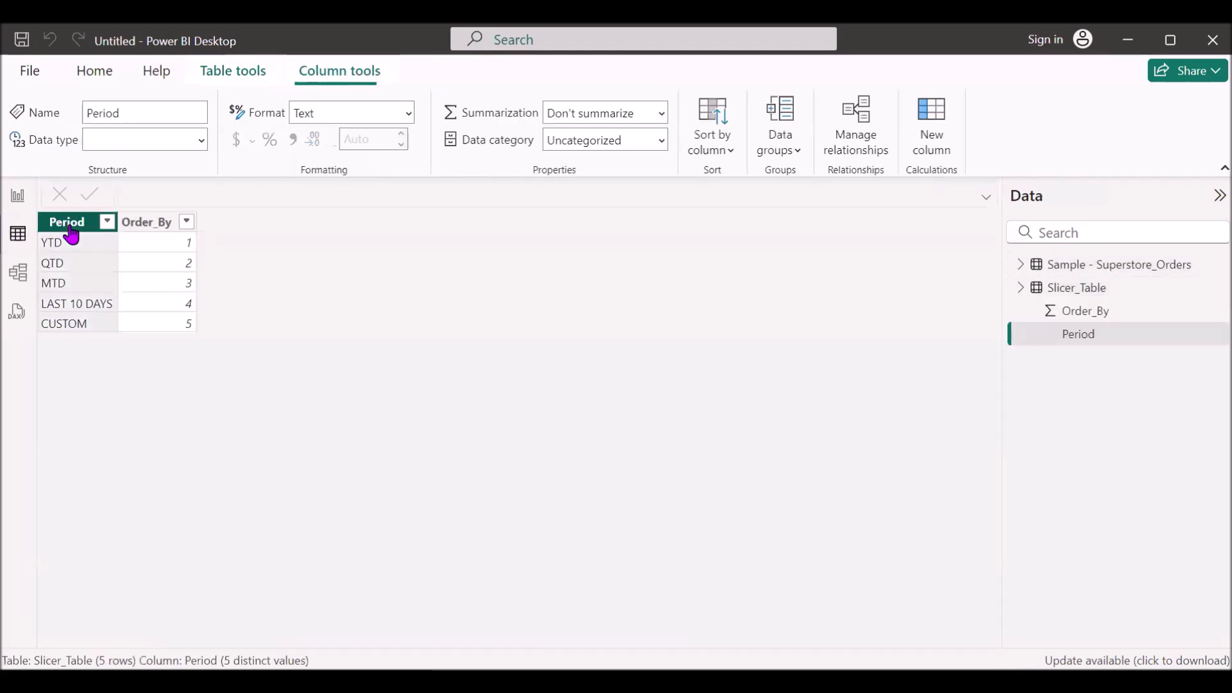
click(727, 146)
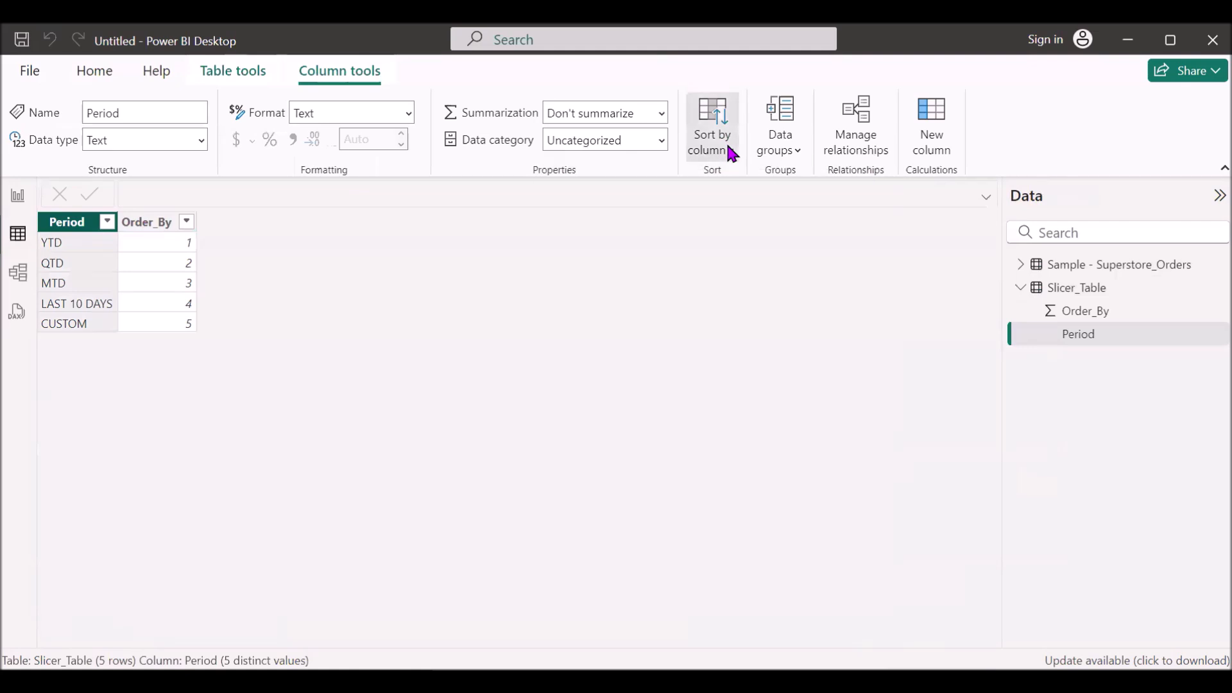
click(706, 221)
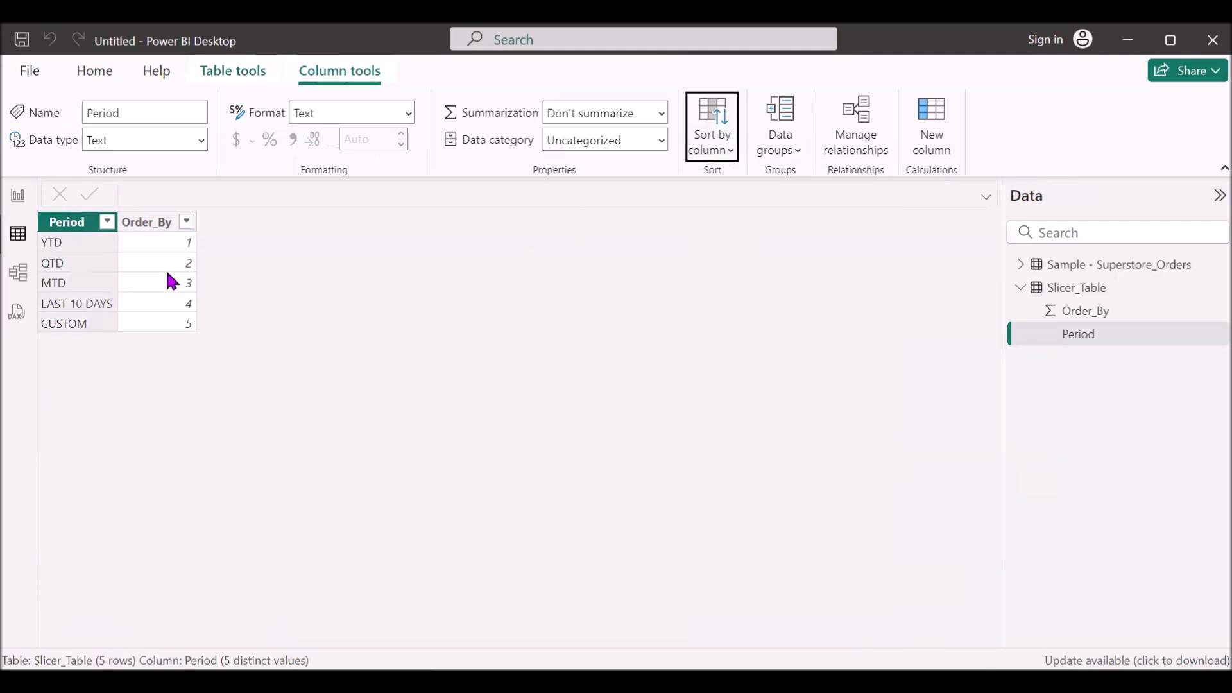
Shrink the Period slicer on the report page so it fits closely around its five options.
click(24, 204)
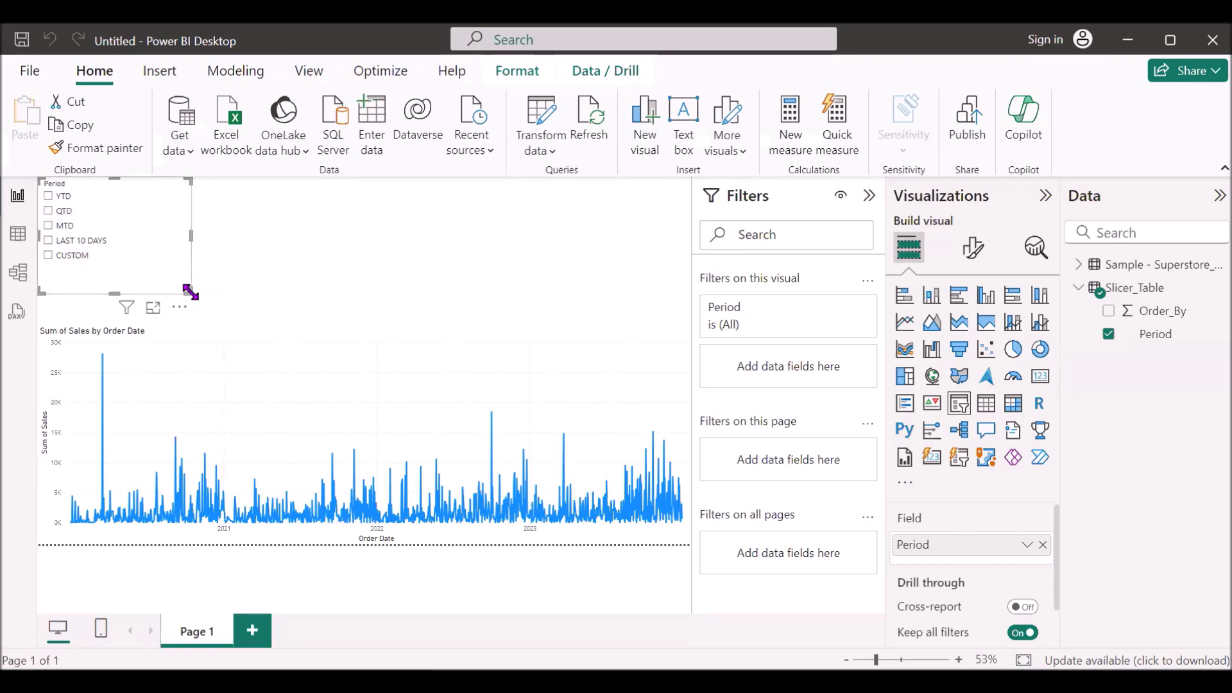
drag(191, 292, 164, 273)
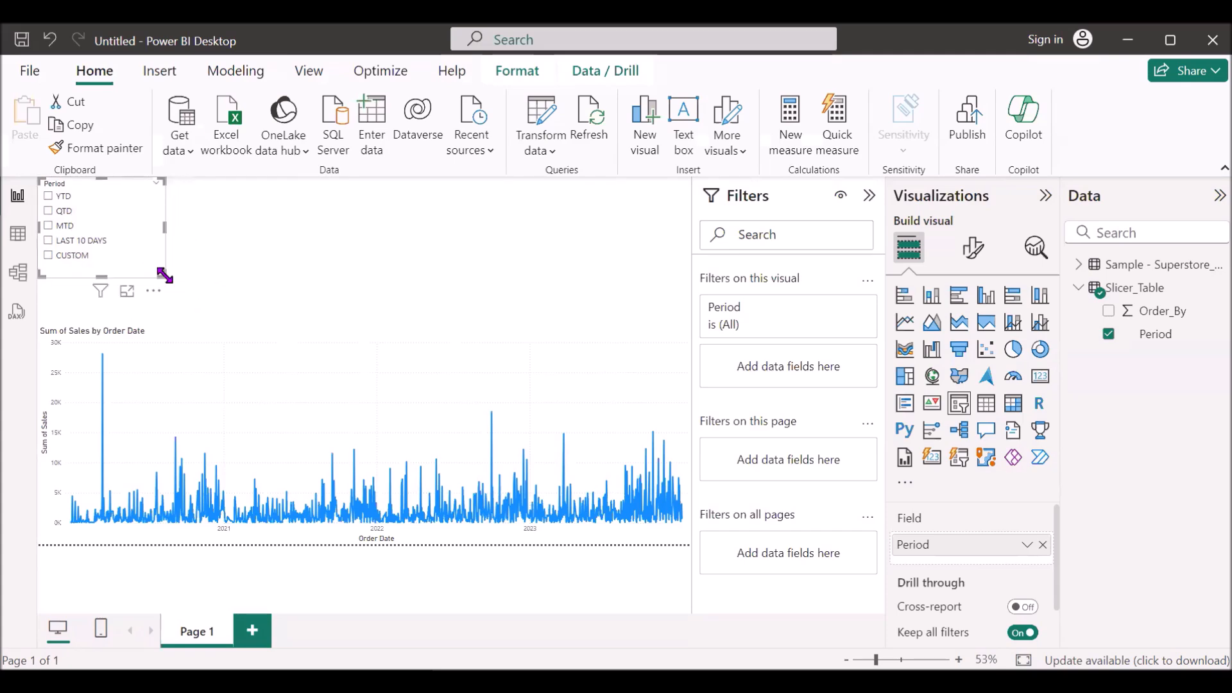
click(277, 262)
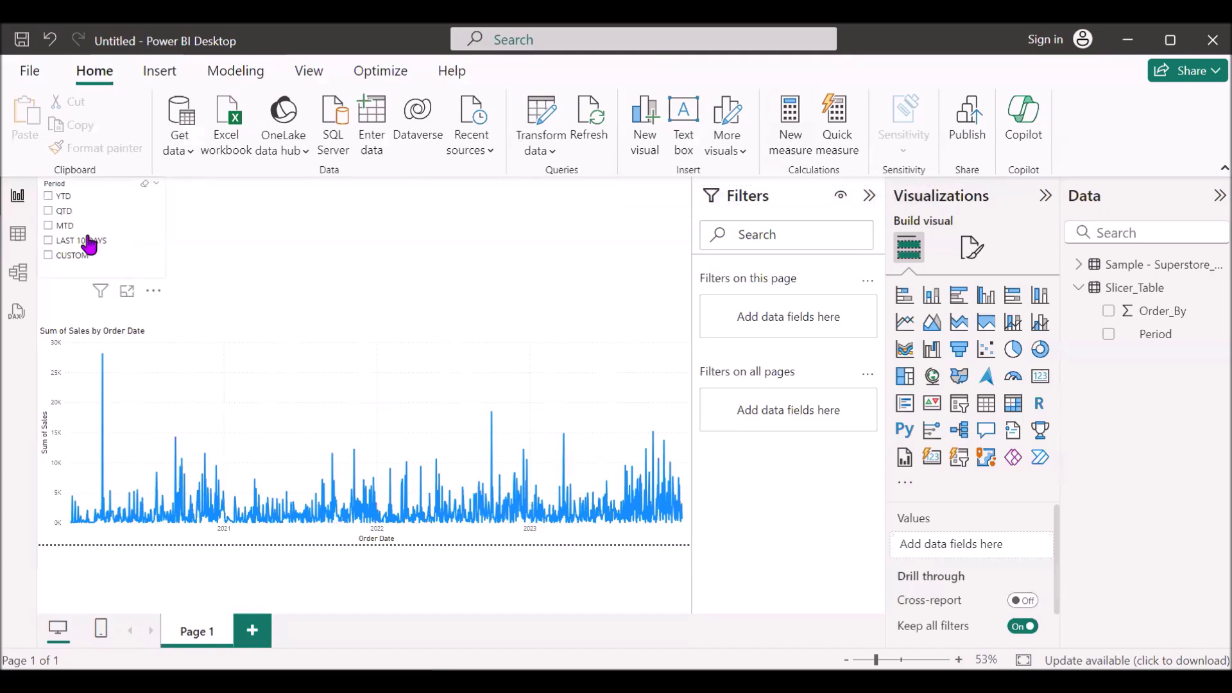
Create a calculated table with the formula Dim_date=DISTINCT('Sample - Superstore_Orders'[Order Date]).
click(24, 241)
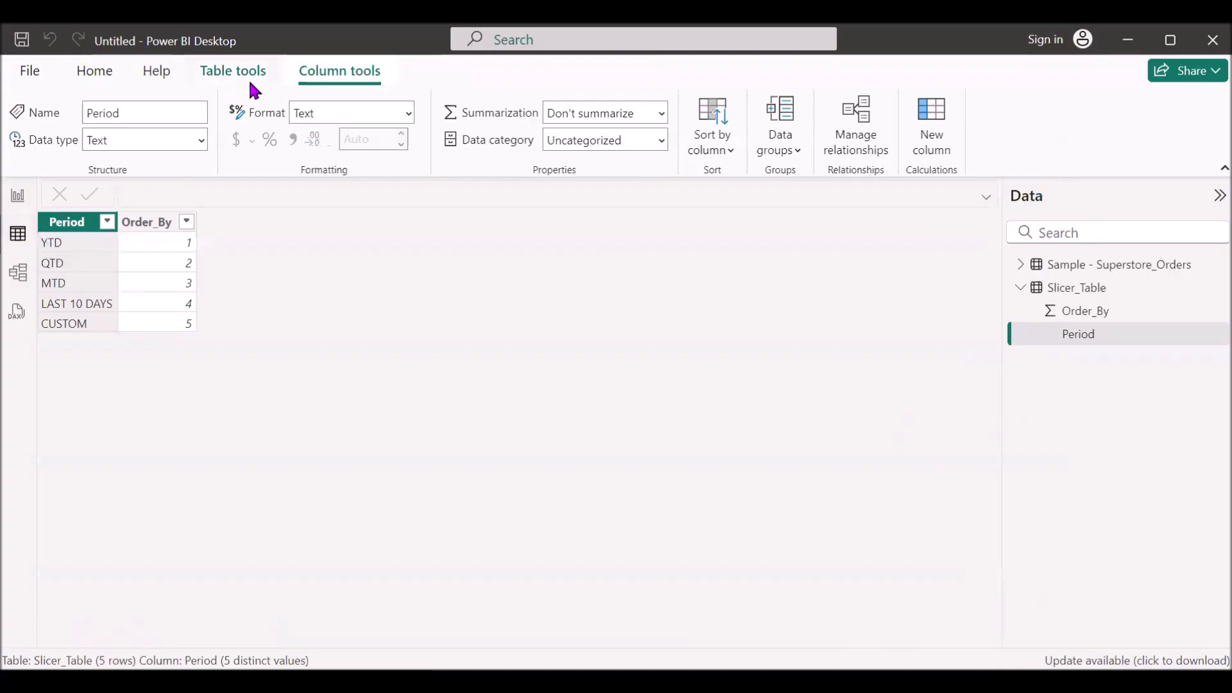
click(230, 76)
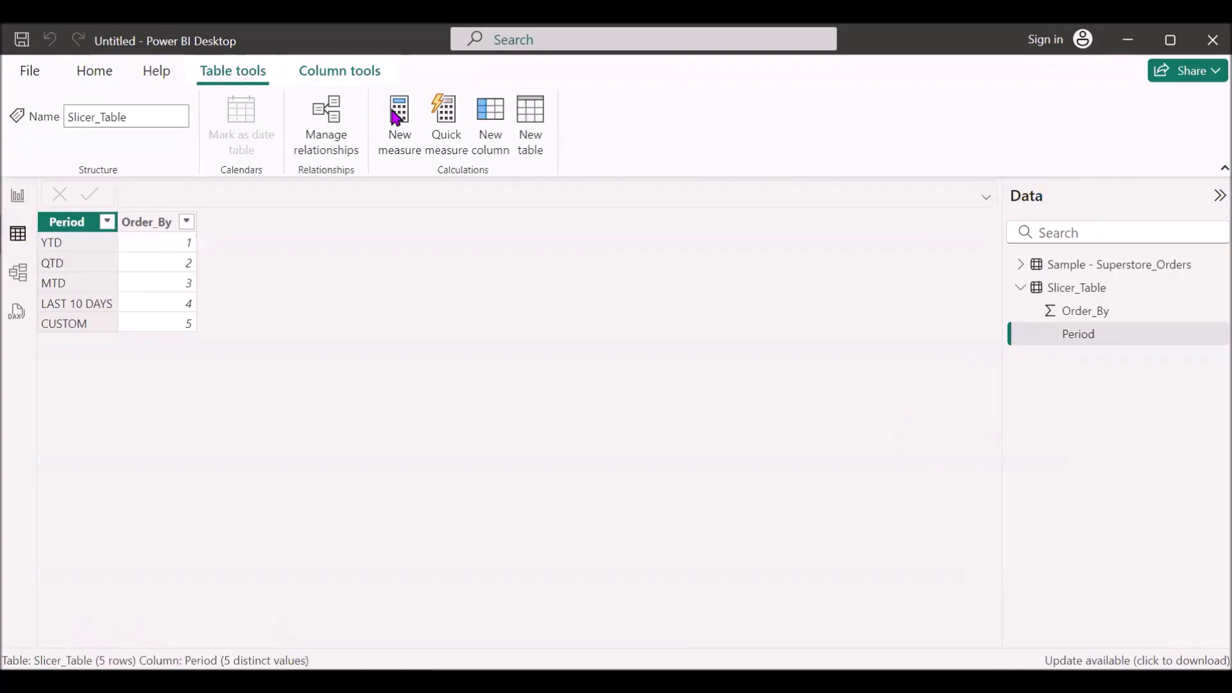
click(533, 133)
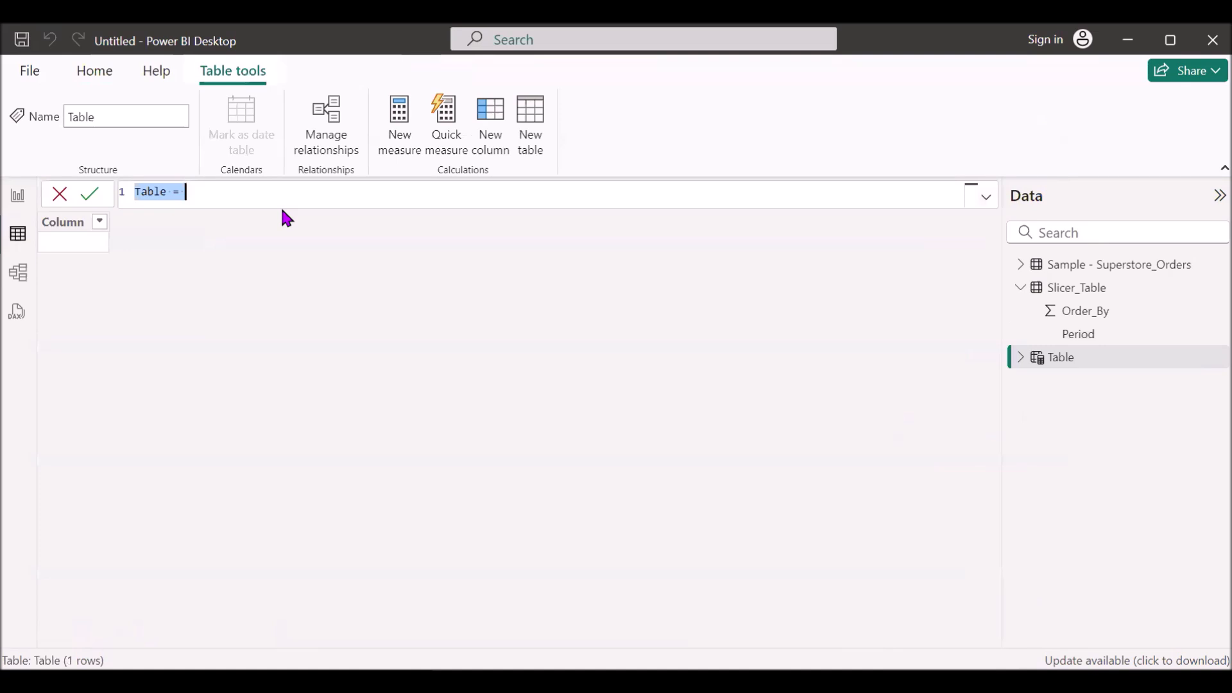
text(D)
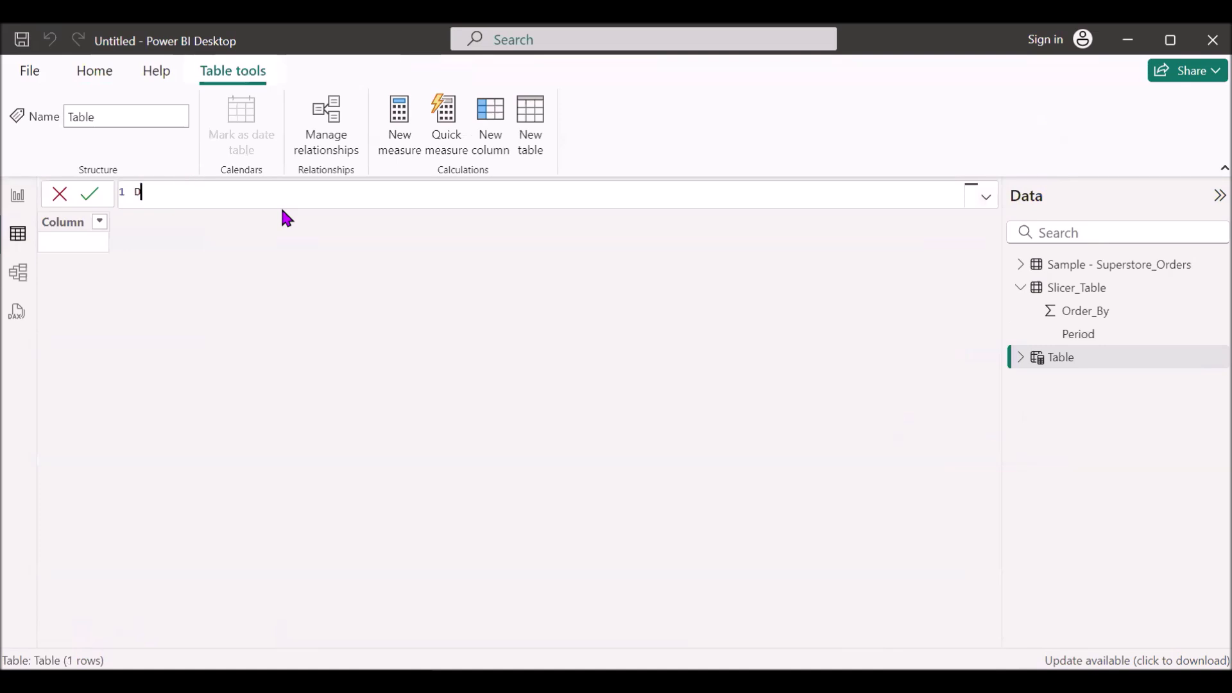
text(im_date=dis)
click(284, 219)
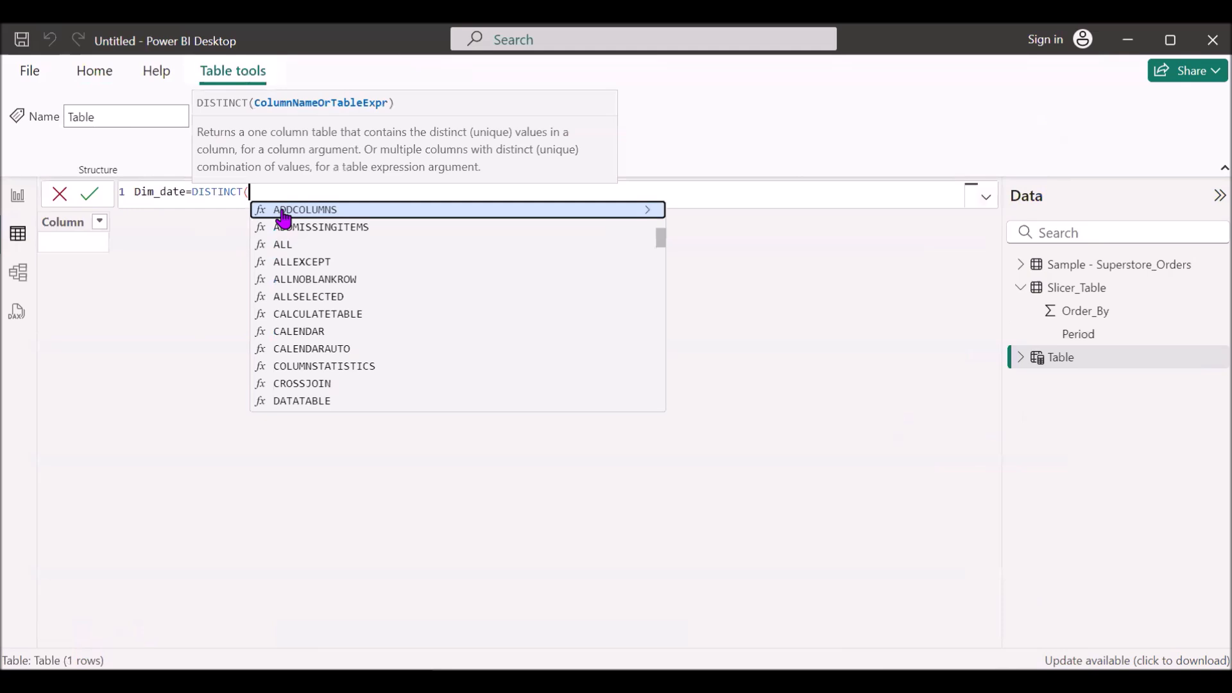
text(sampl)
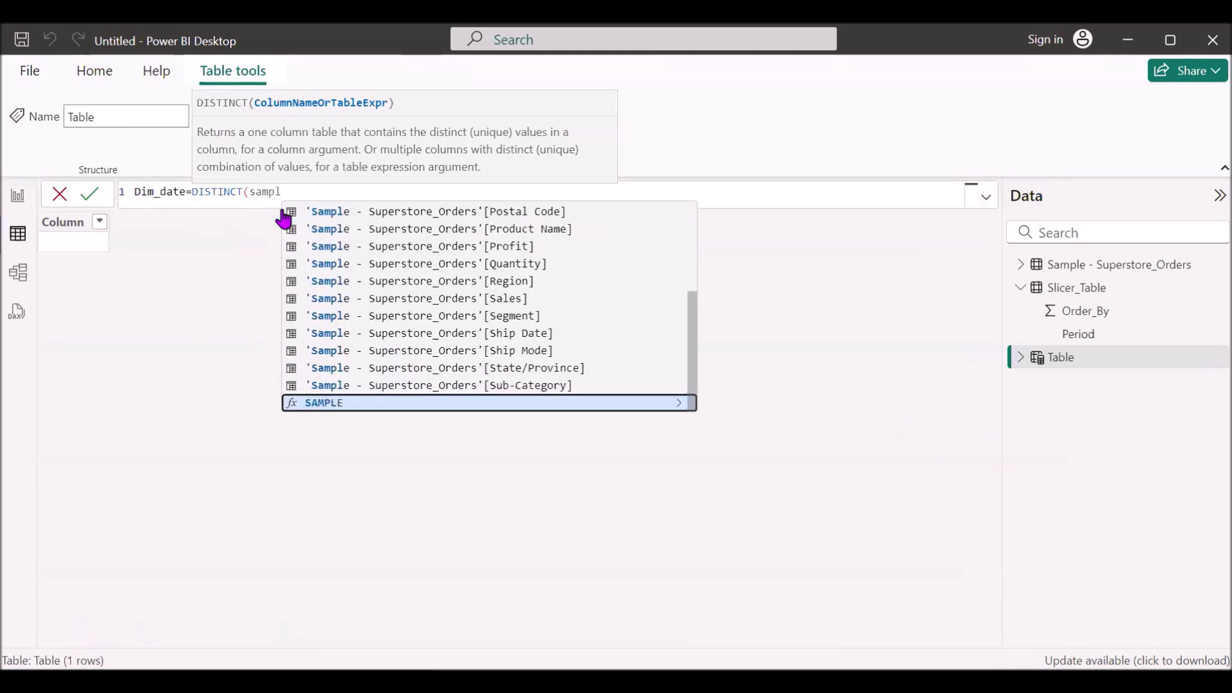
scroll(498, 274, up, 1)
click(550, 237)
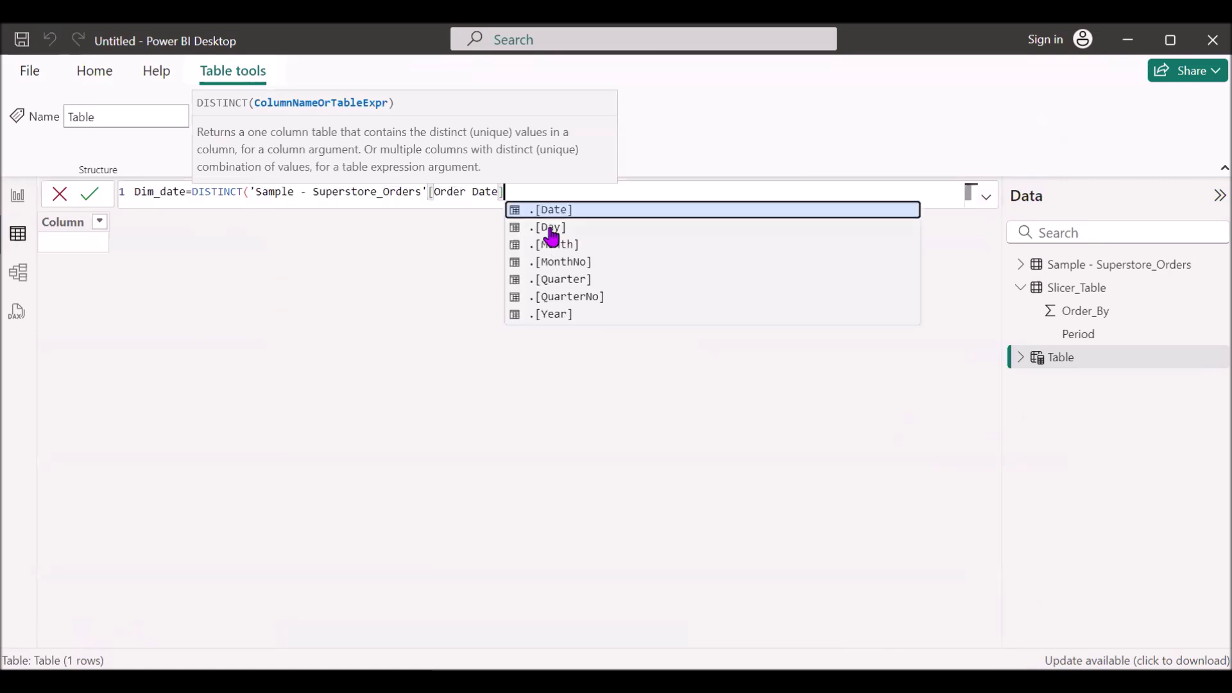
text())
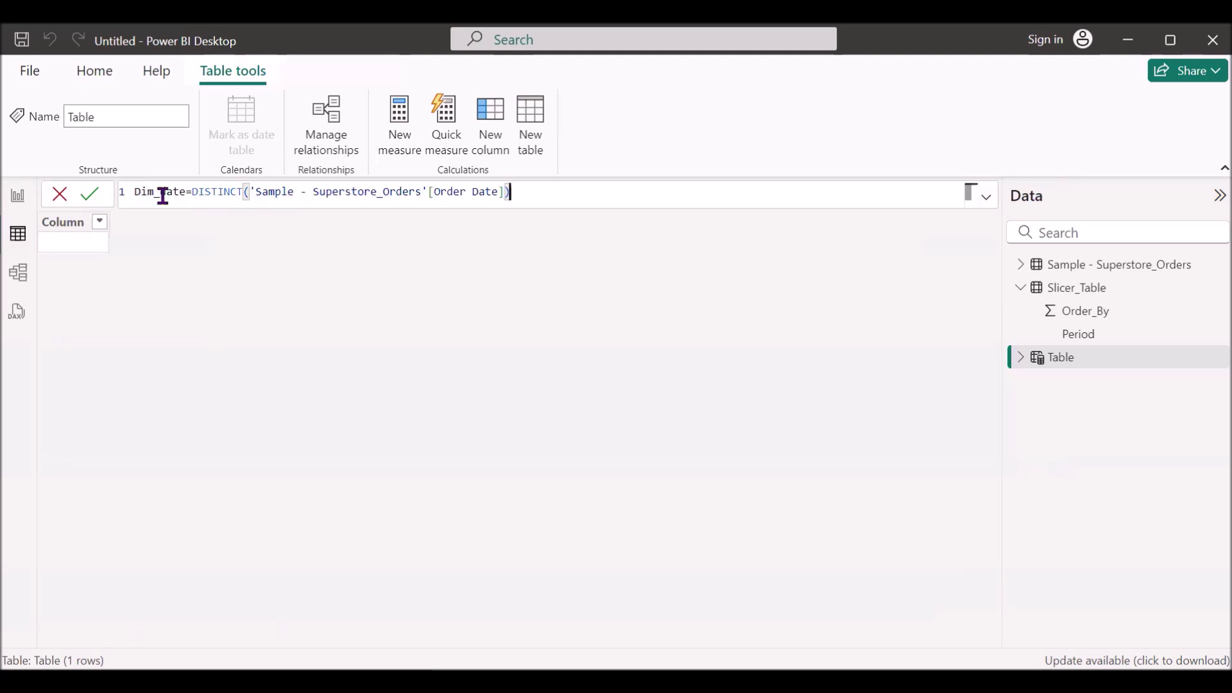
key(Return)
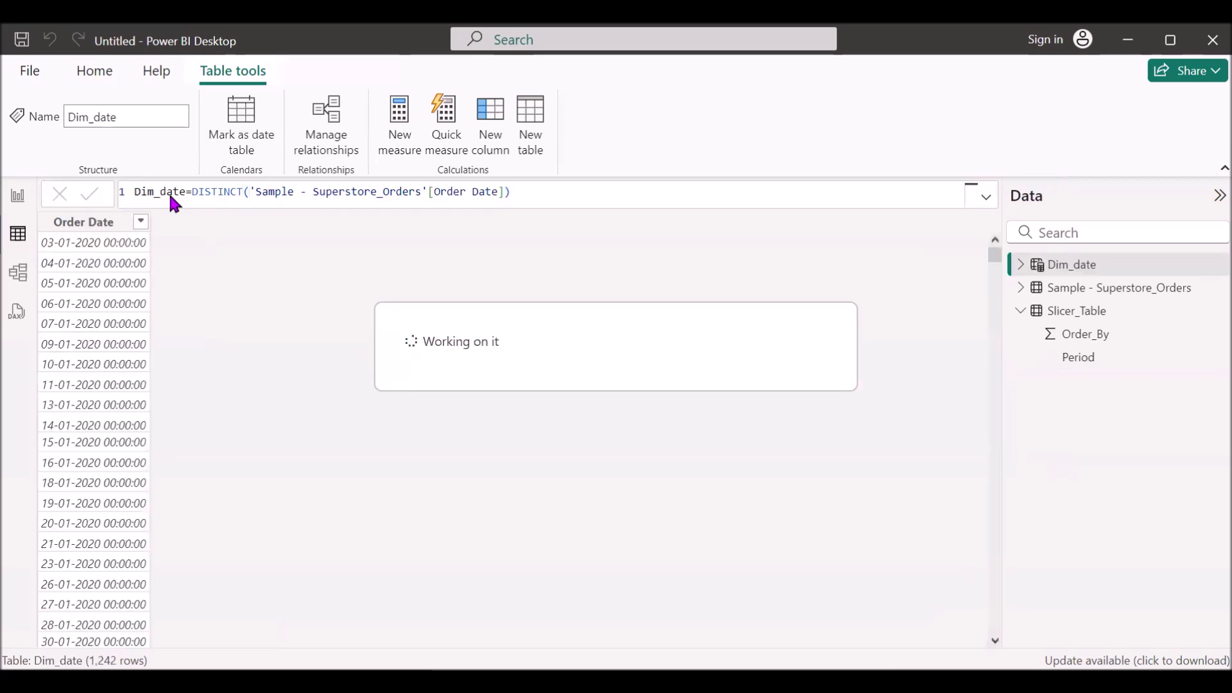
Change the data type of the Order Date column in Dim_date to Date.
click(86, 224)
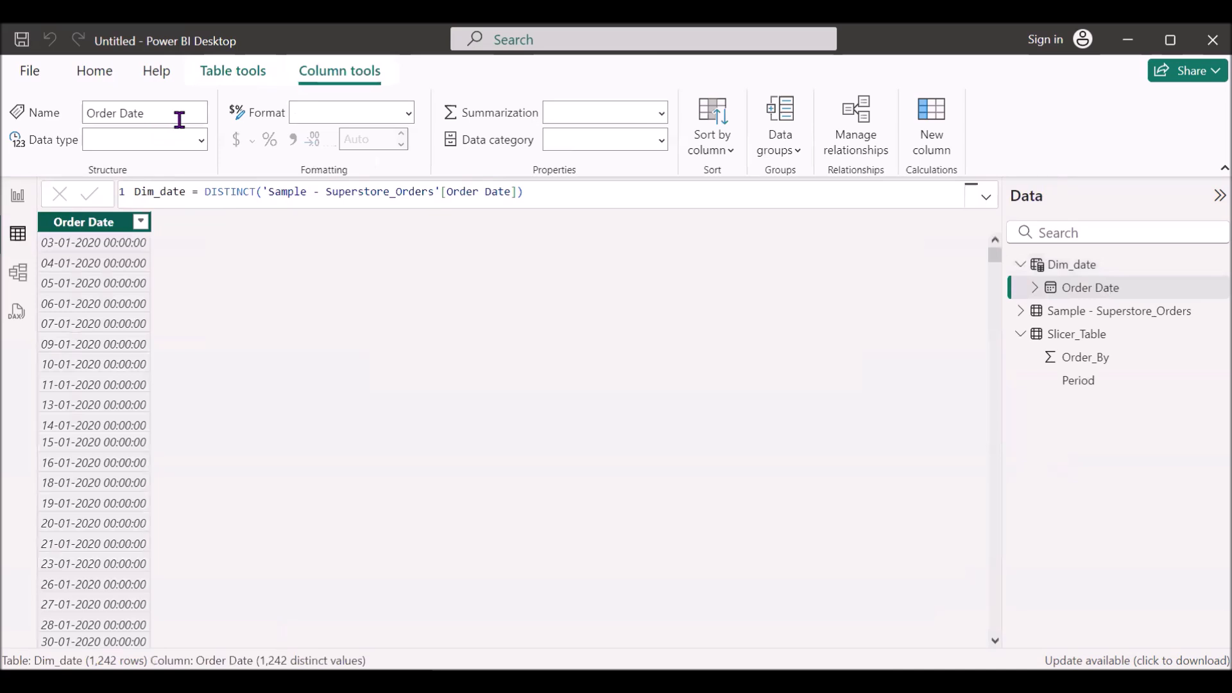
click(203, 143)
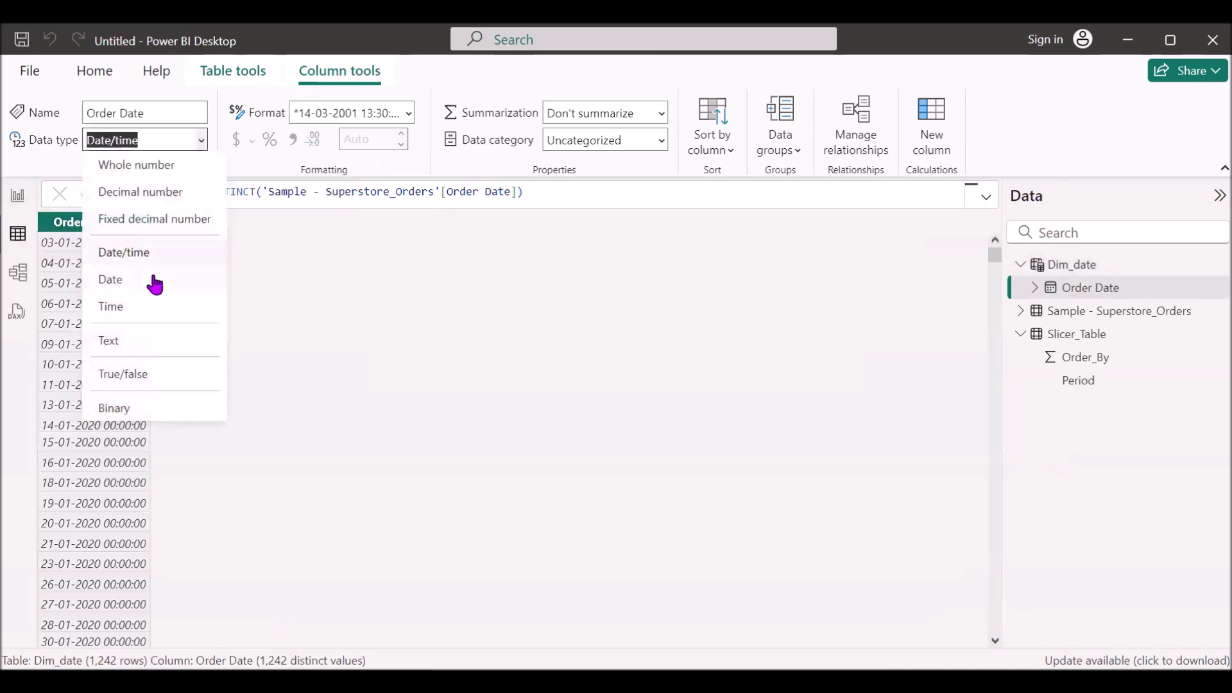
click(120, 281)
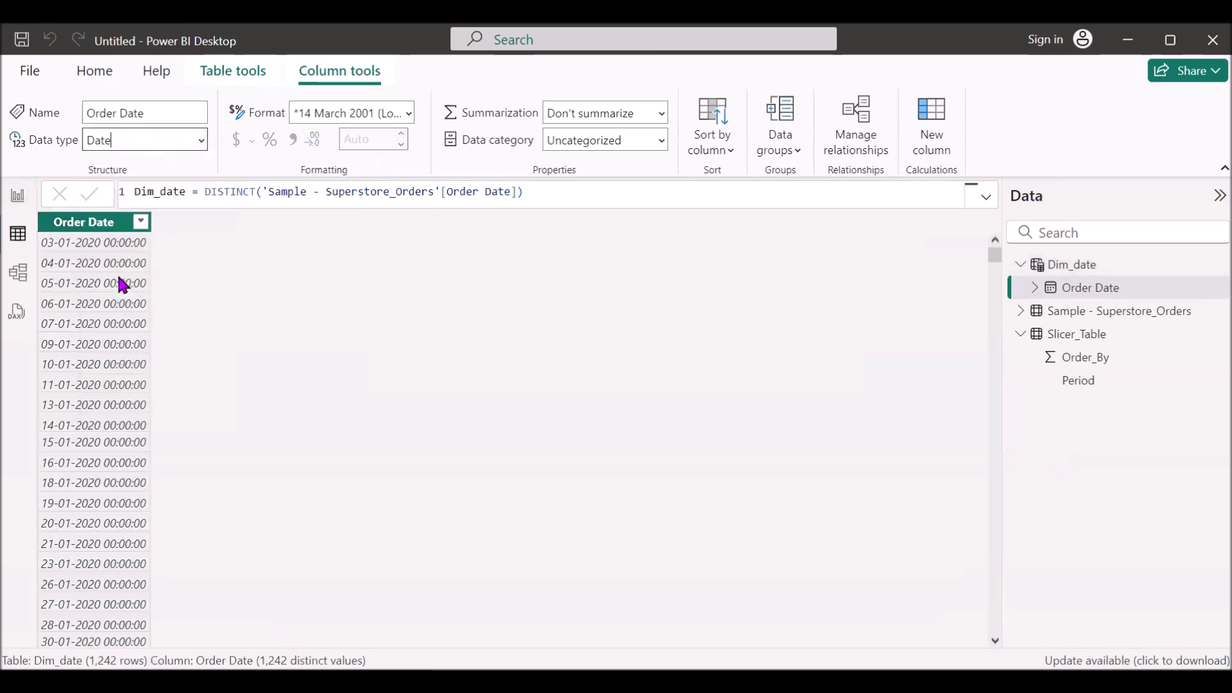
Create a measure in the Sample - Superstore_Orders table with the formula max_date=MAX('Sample - Superstore_Orders'[Order Date].[Date]).
click(21, 204)
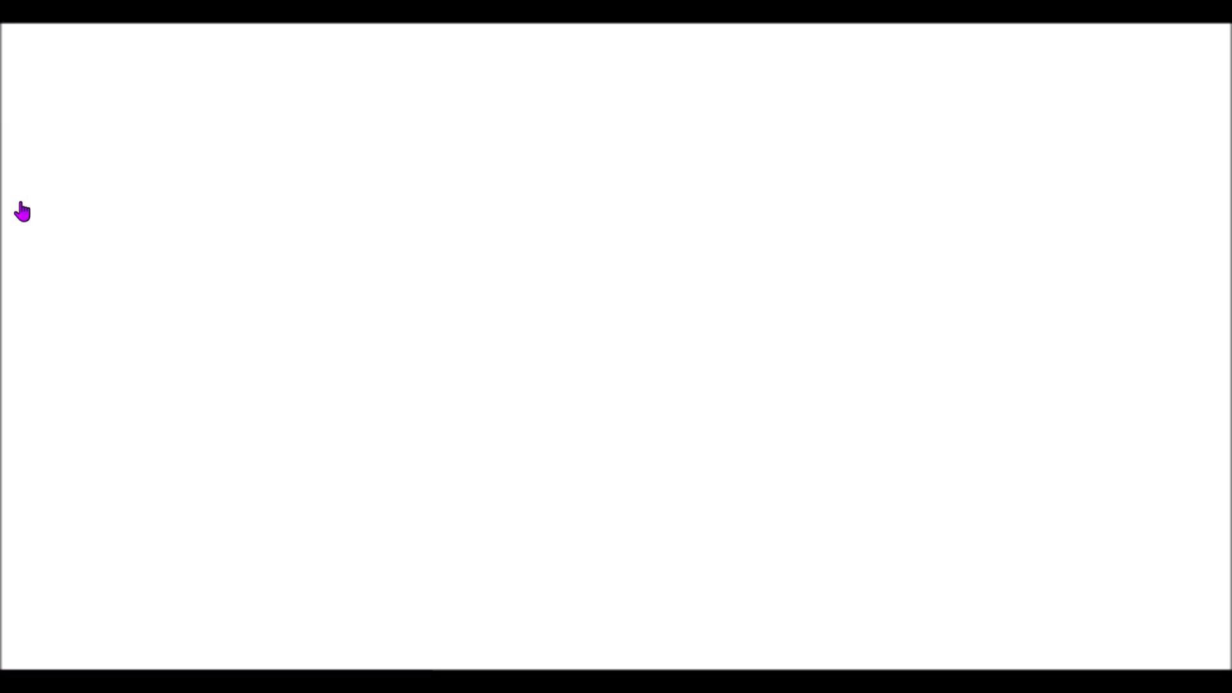
click(1149, 287)
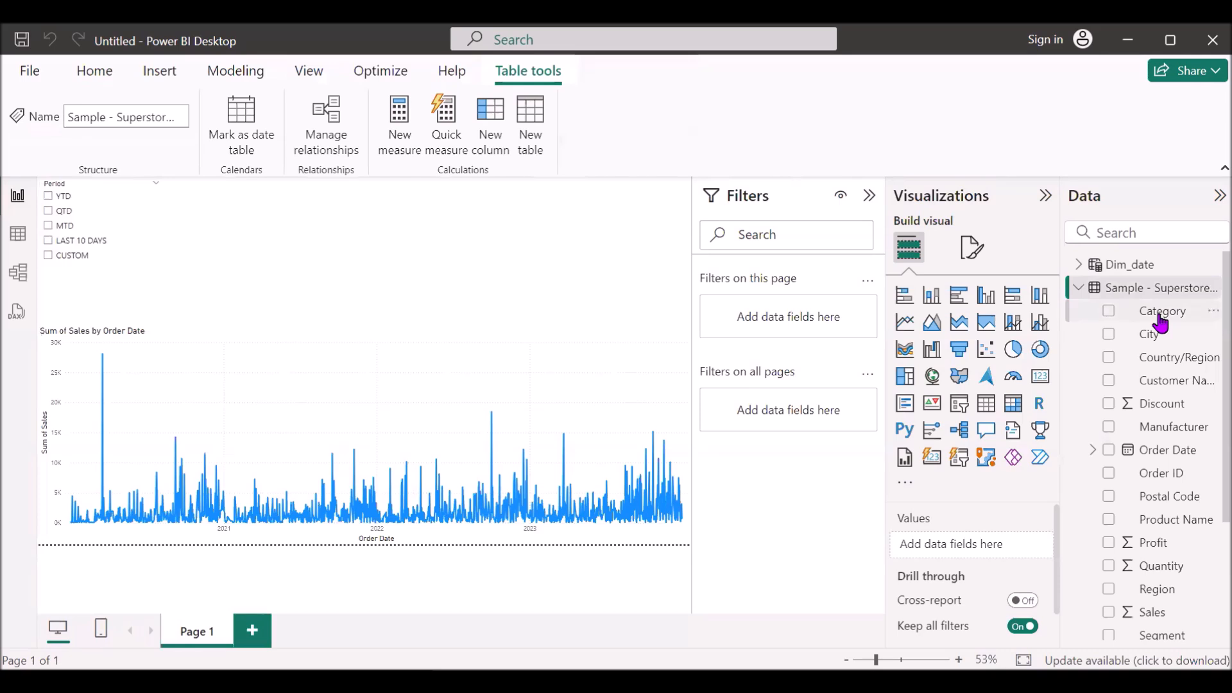
click(1210, 293)
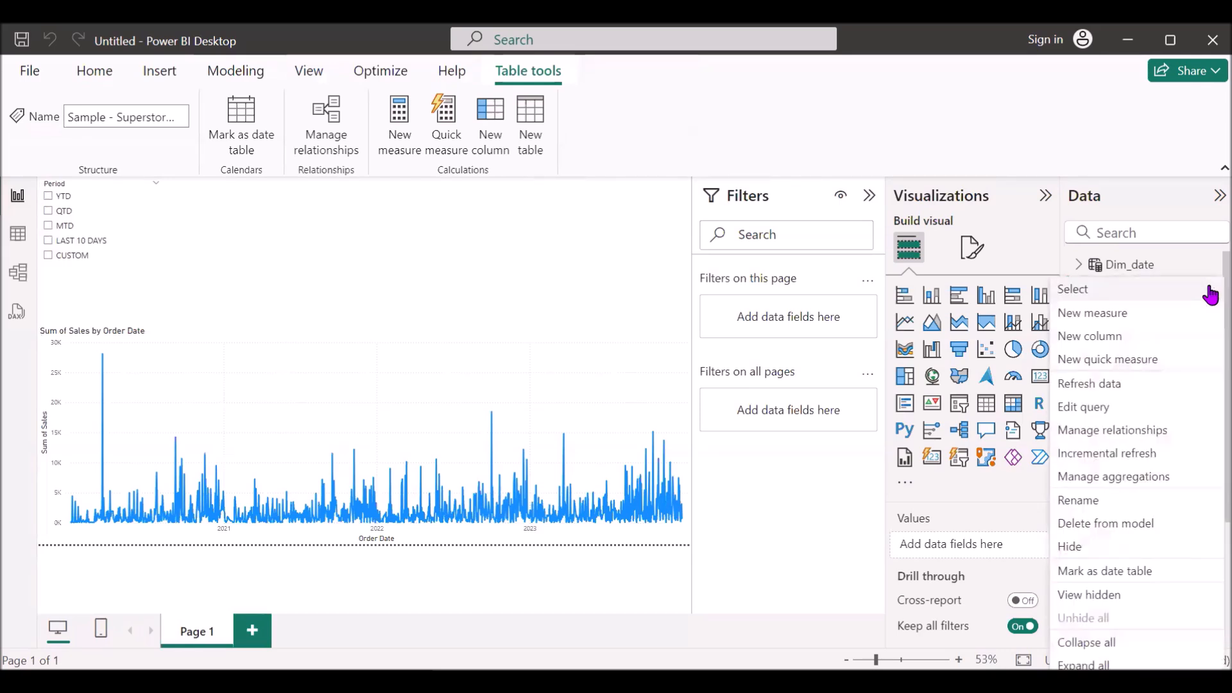
click(1122, 315)
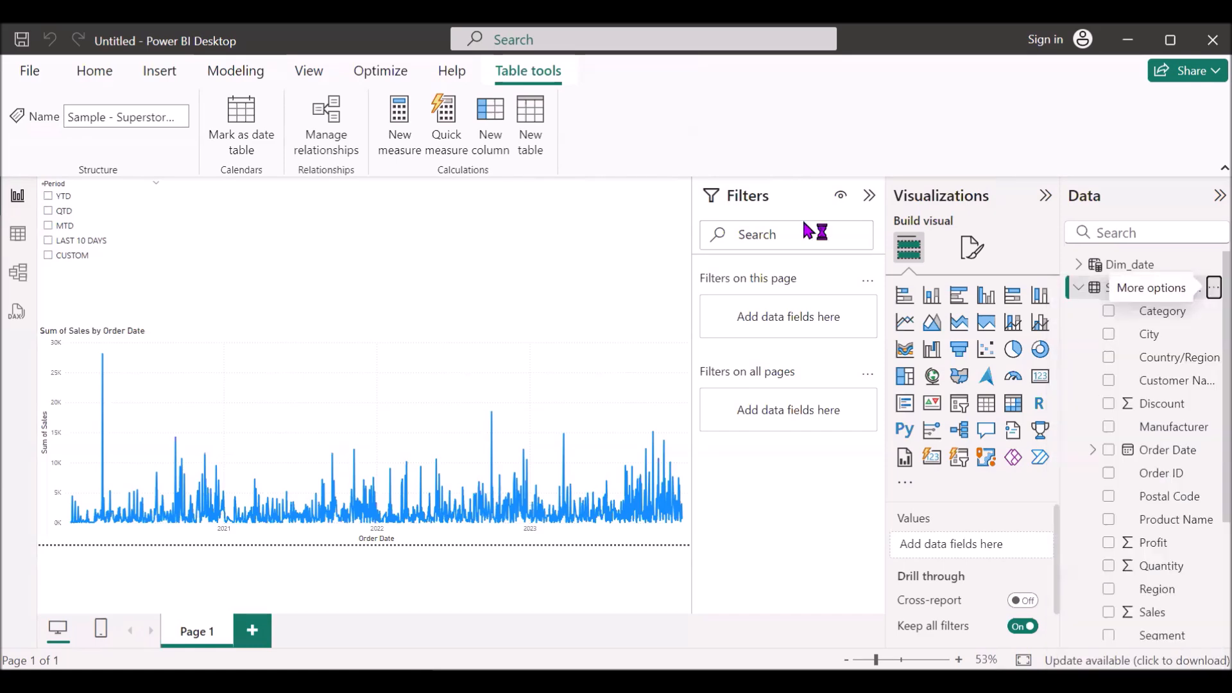
text(max_date=max)
key(Tab)
text(sam)
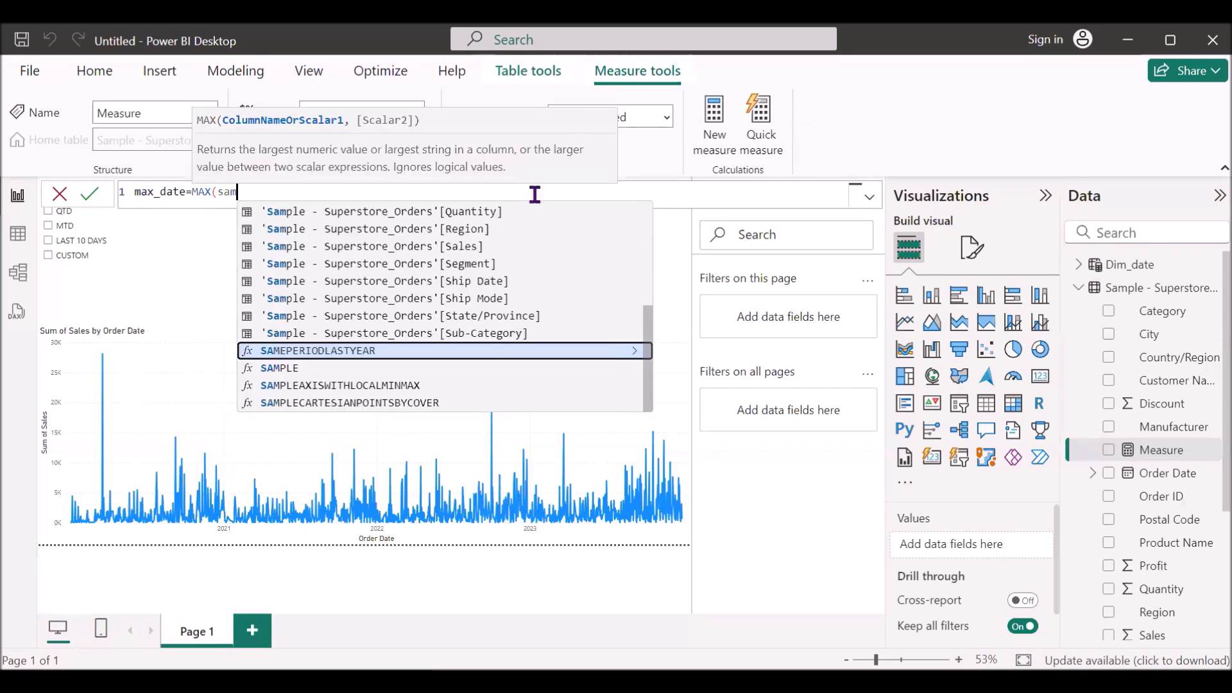
text(ple)
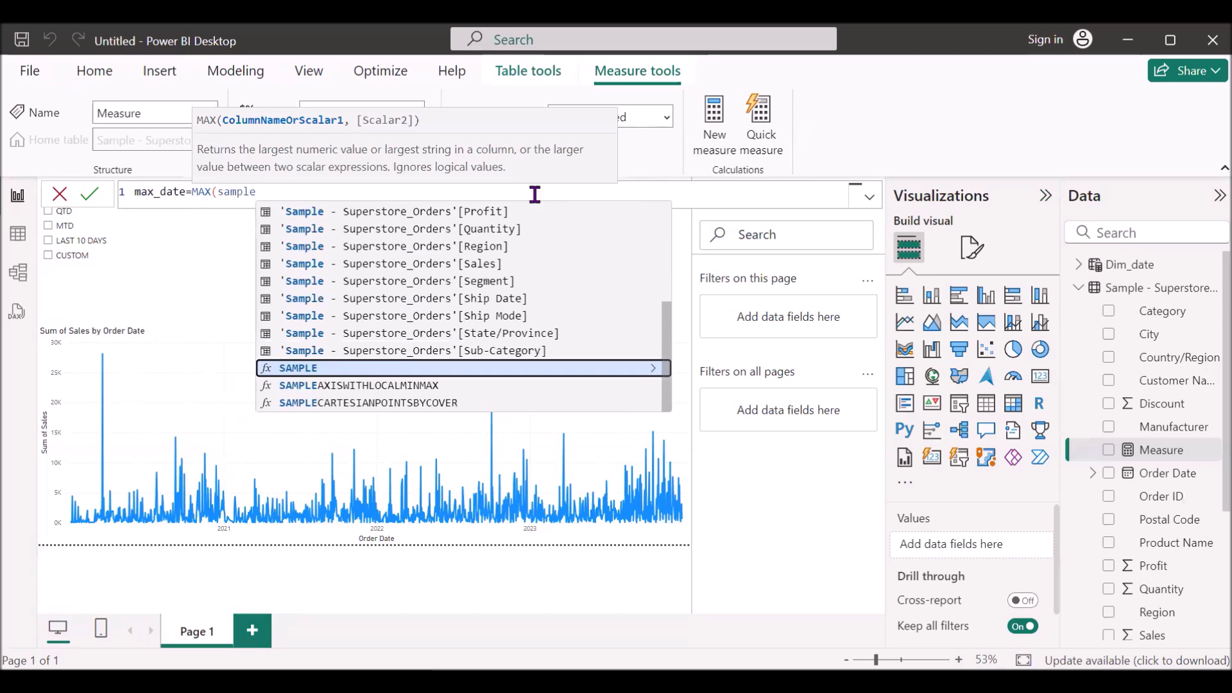
scroll(539, 233, up, 3)
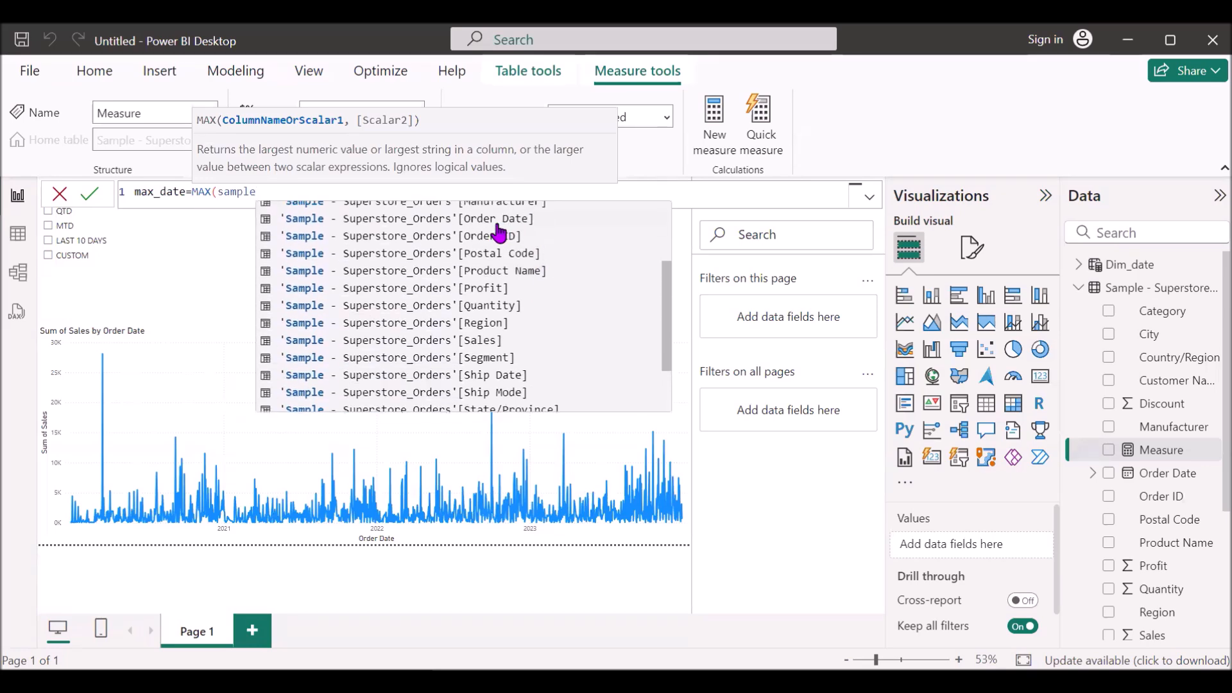
click(498, 221)
key(Tab)
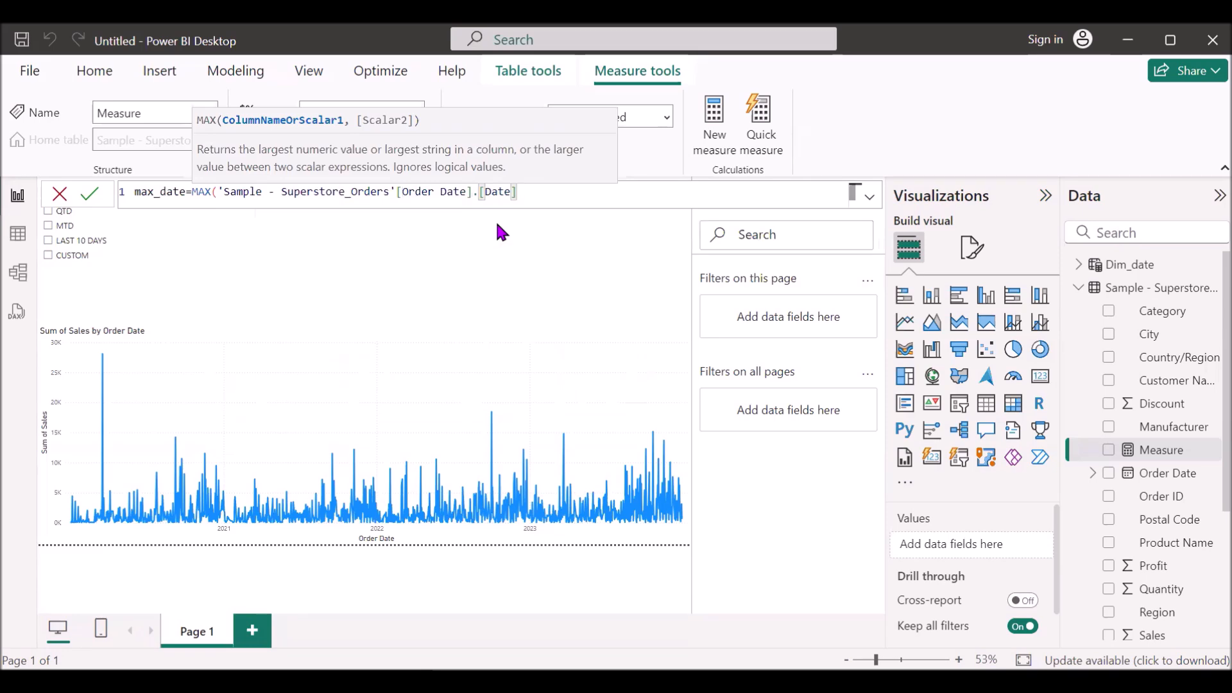
text())
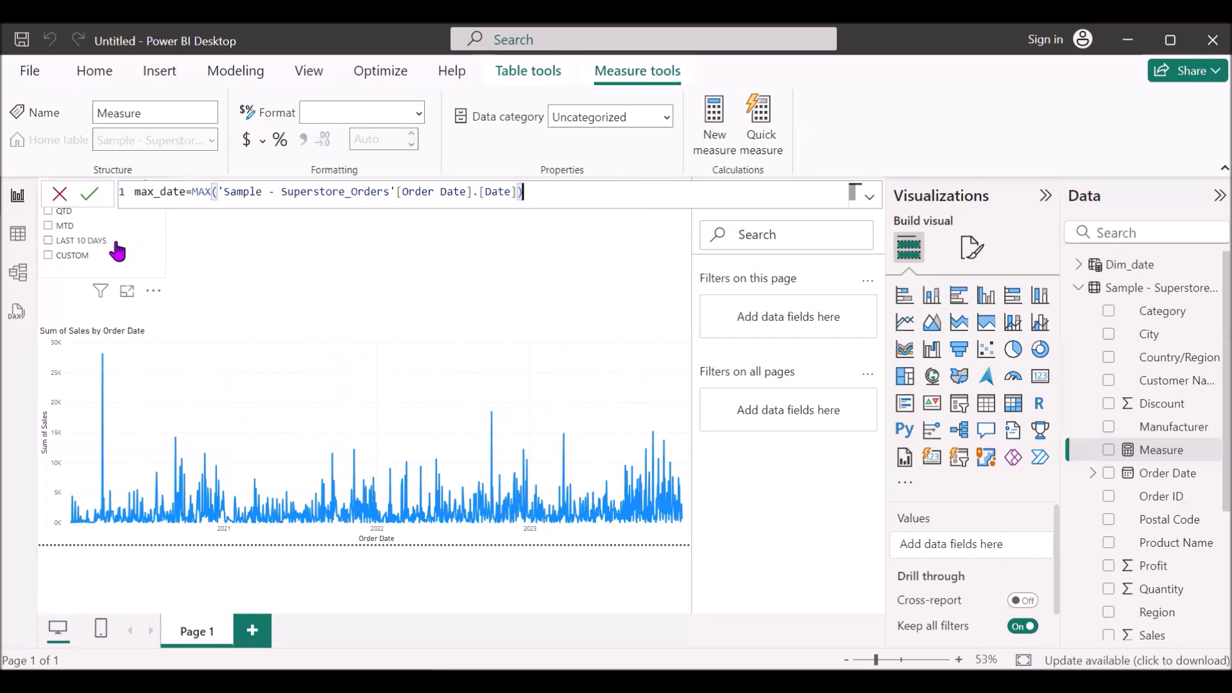
click(276, 232)
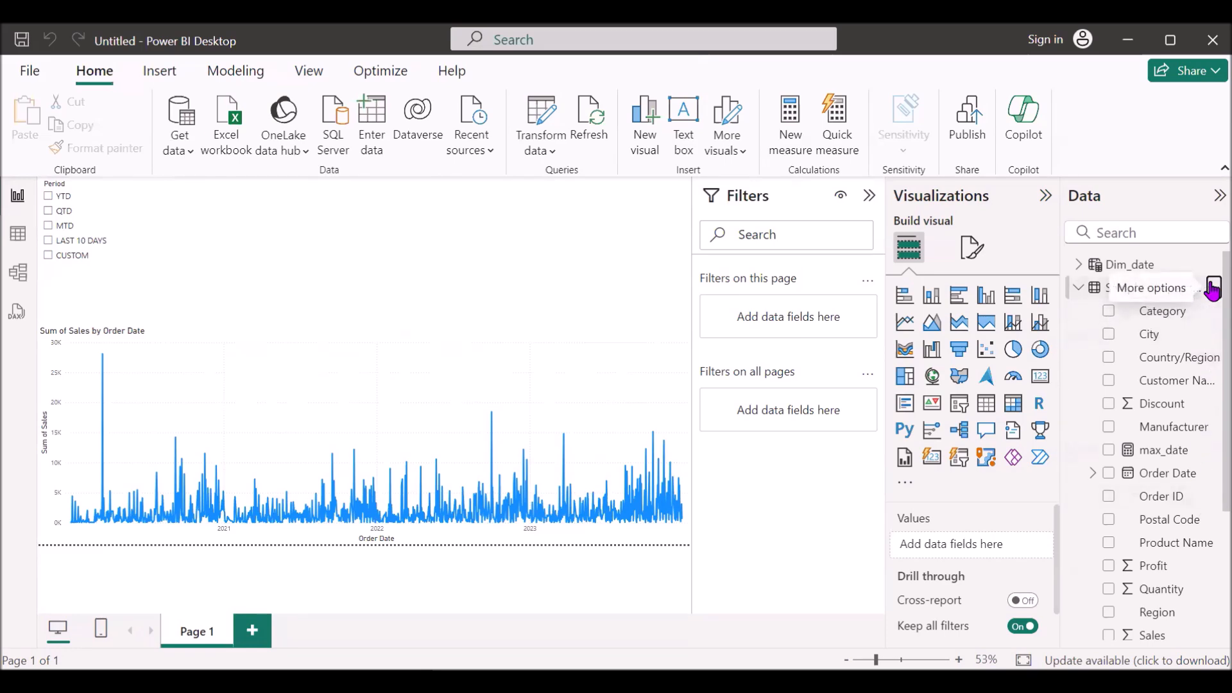
Start a measure named period-select in the Sample - Superstore_Orders table with the line var period_section=SELECTEDVALUE(Slicer_Table[Order_By]).
click(1211, 286)
click(1098, 310)
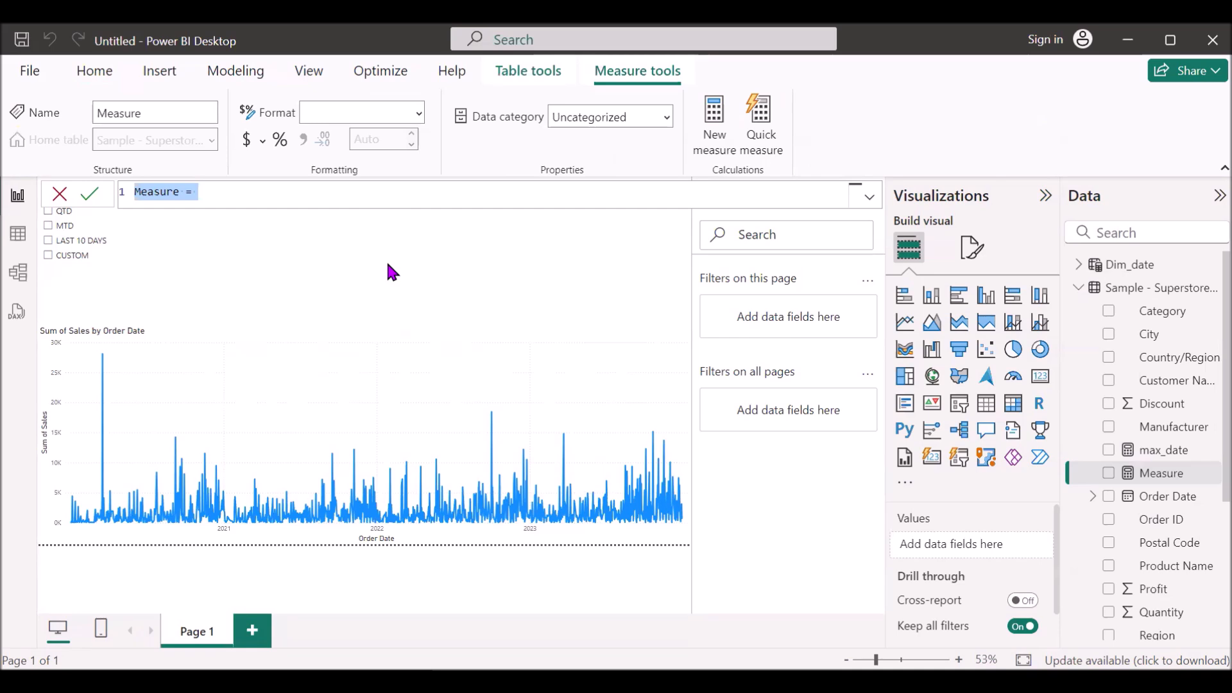
text(peri)
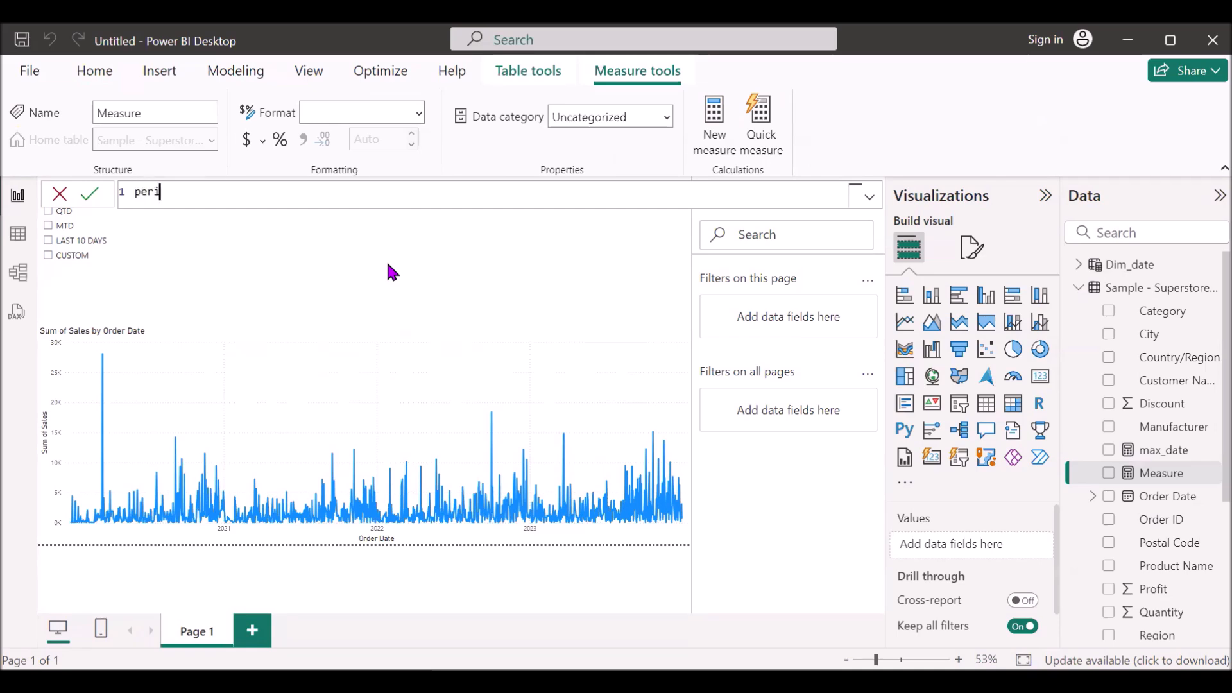
text(od-select=)
key(shift+Return)
text(var period)
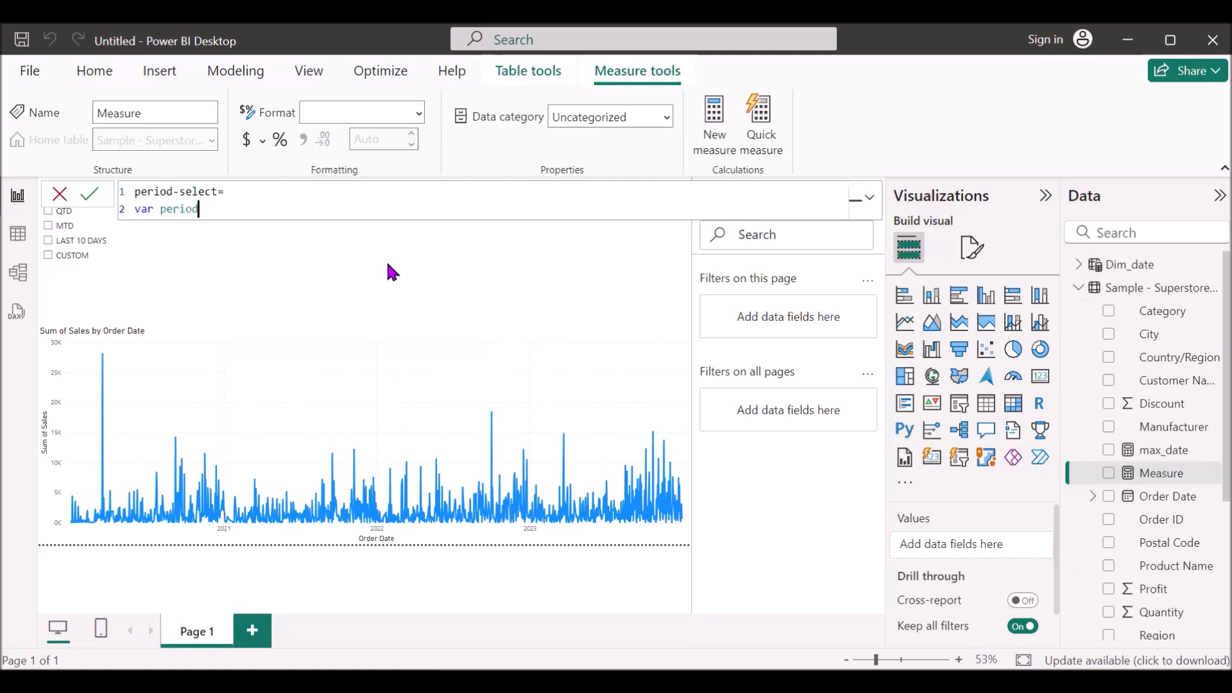
text(_section=select)
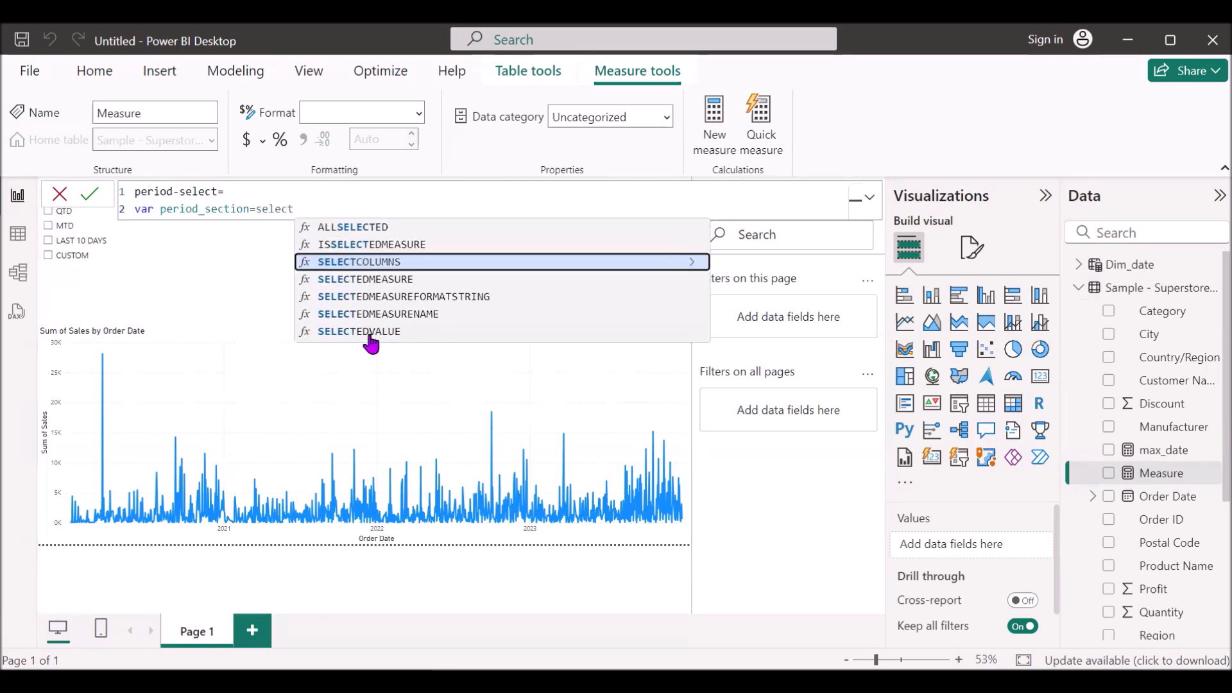
click(377, 333)
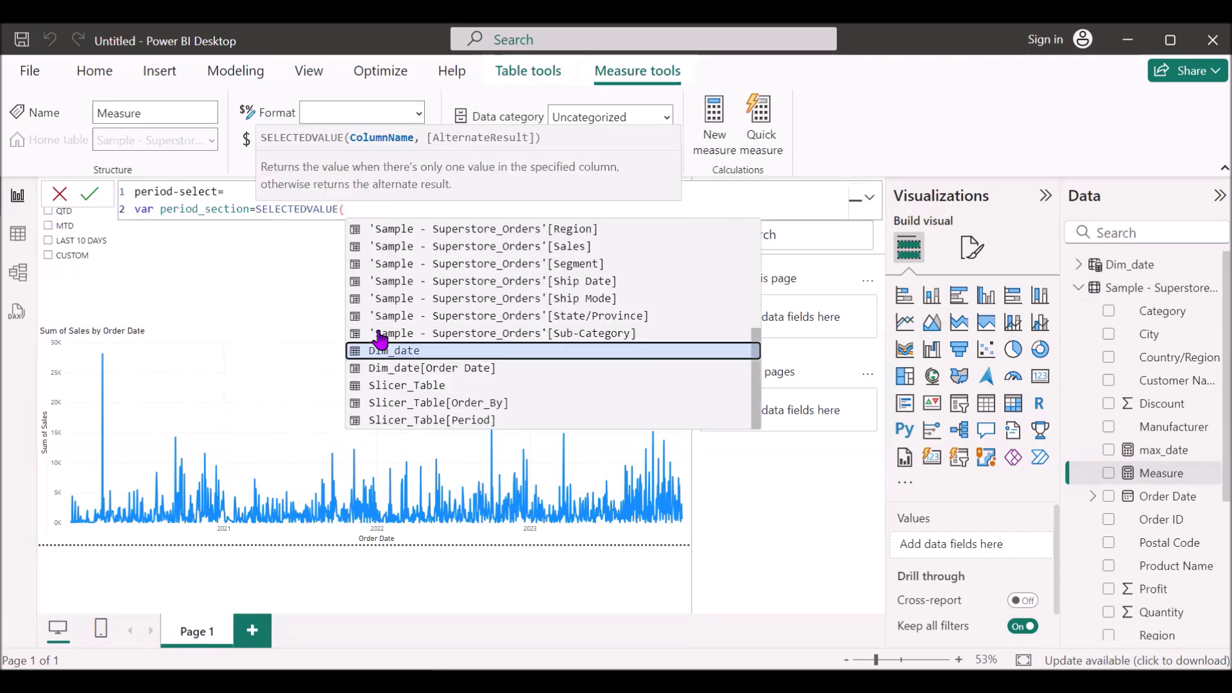
click(394, 403)
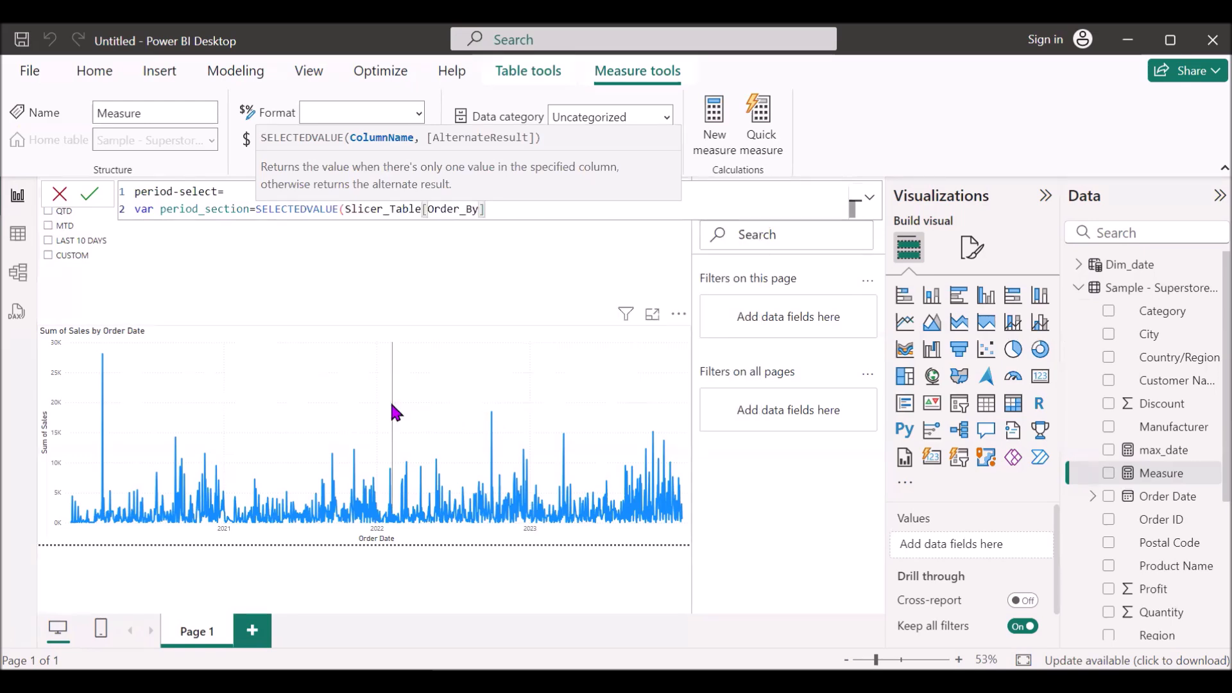
text())
click(344, 209)
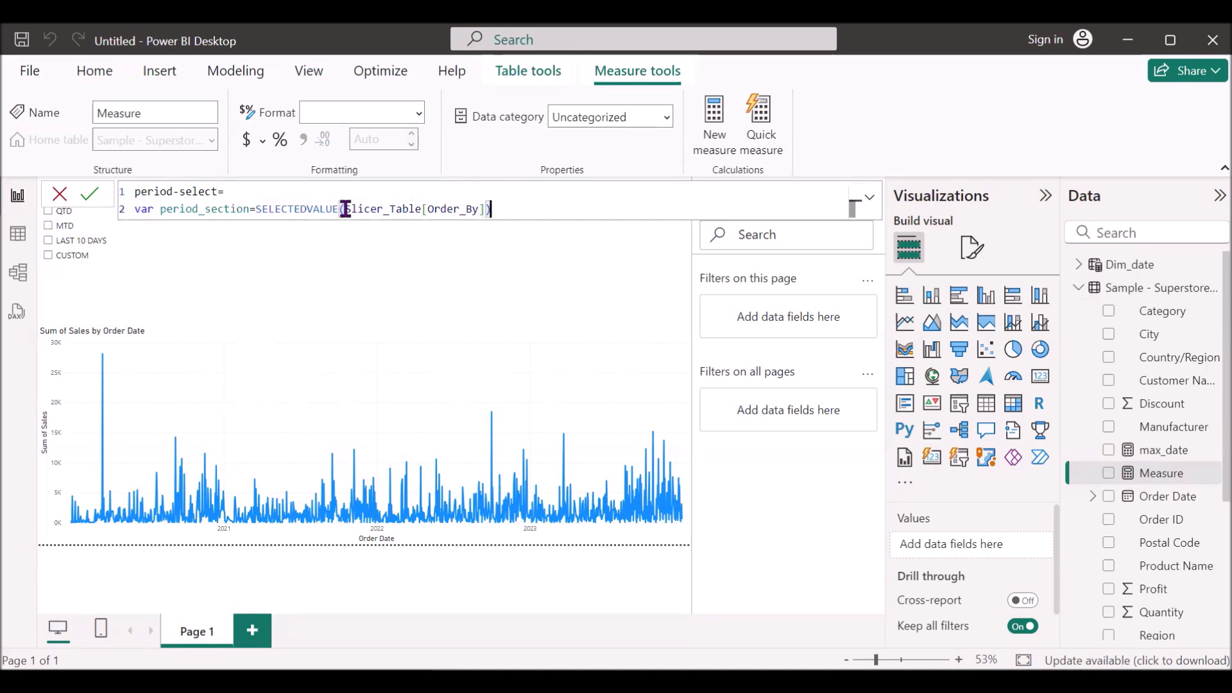
key(End)
Add a third formula line beginning var _ytd=MAX('Sample - Superstore_Orders'[Order Date]).
key(shift+Return)
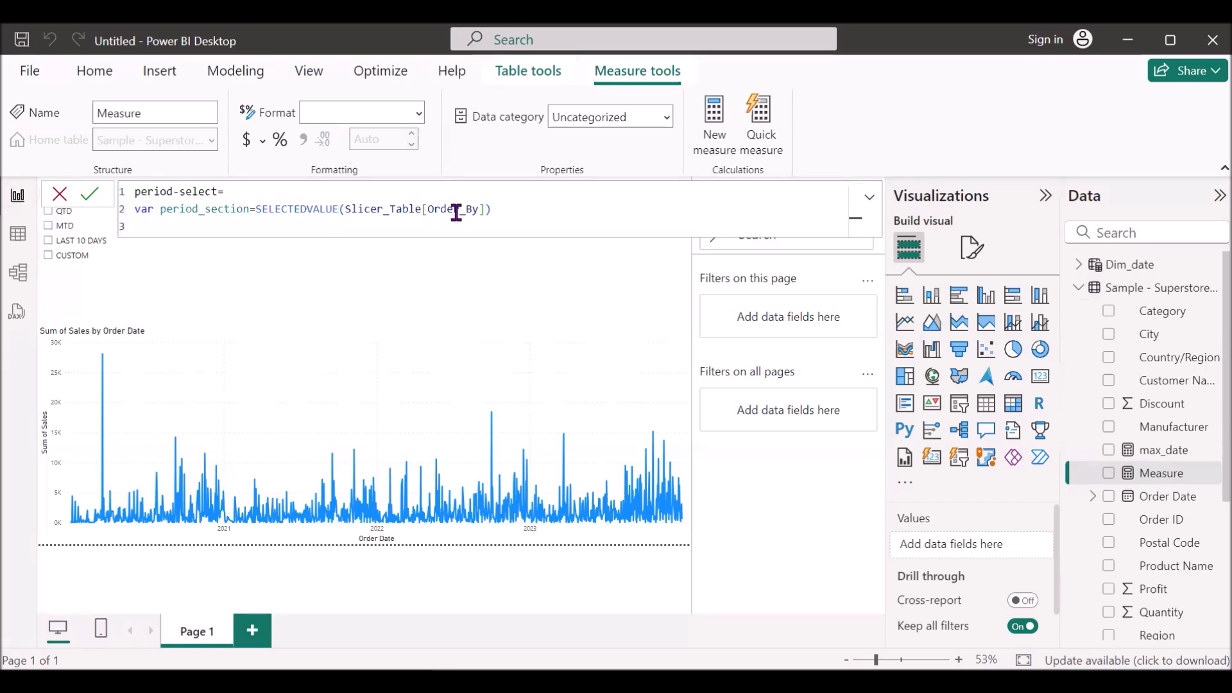
text(var )
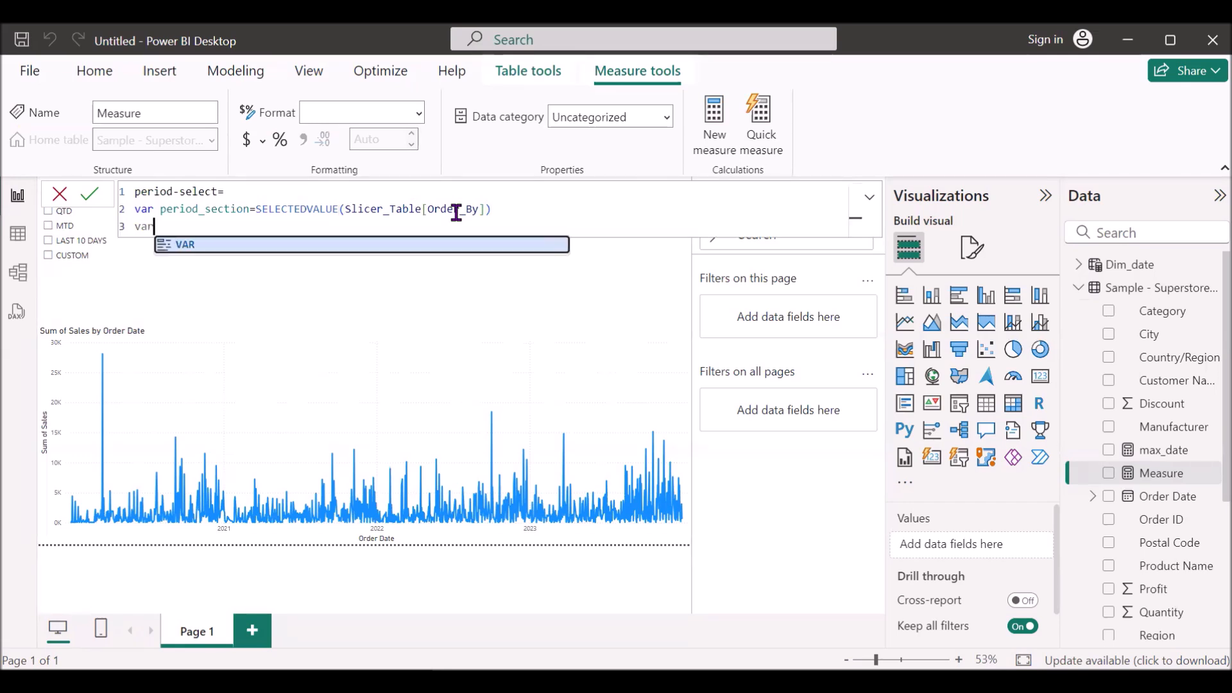
text(_ytd=)
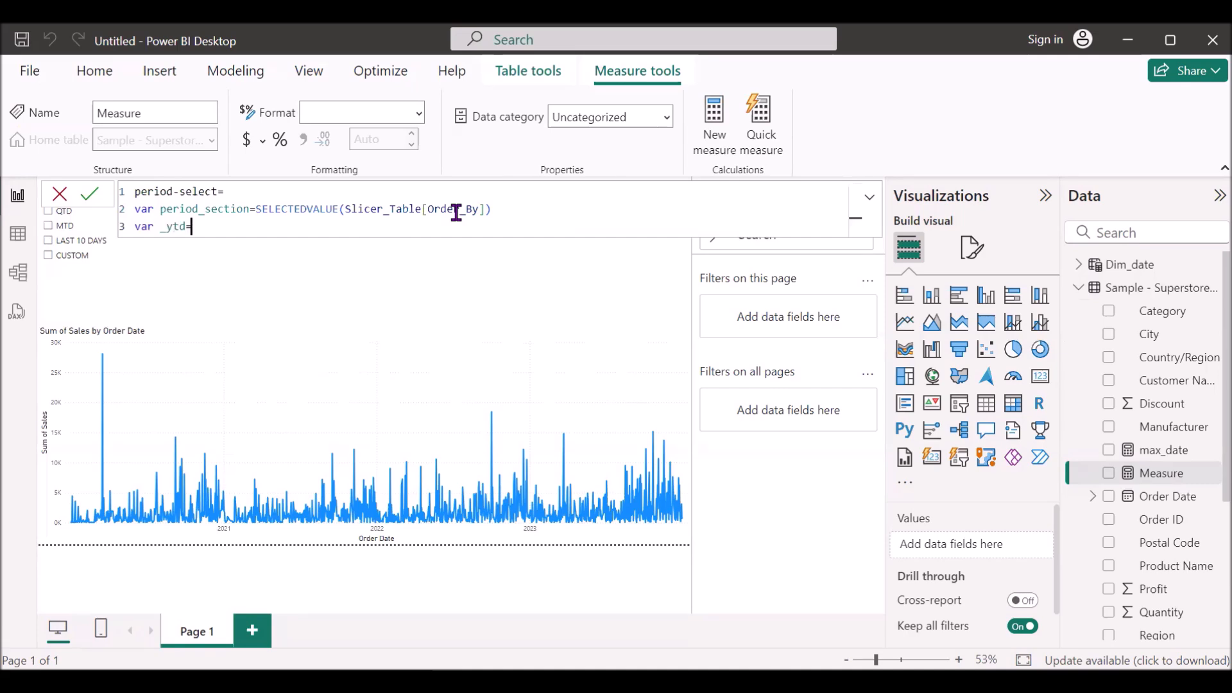
text(max)
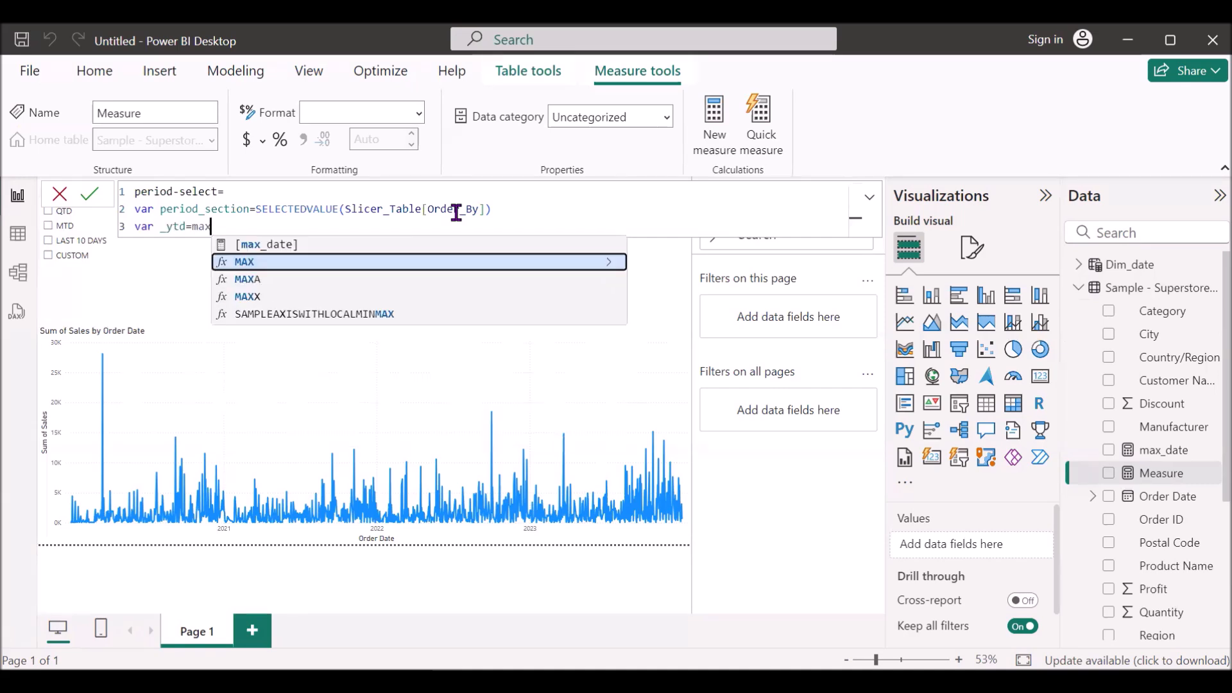
key(Tab)
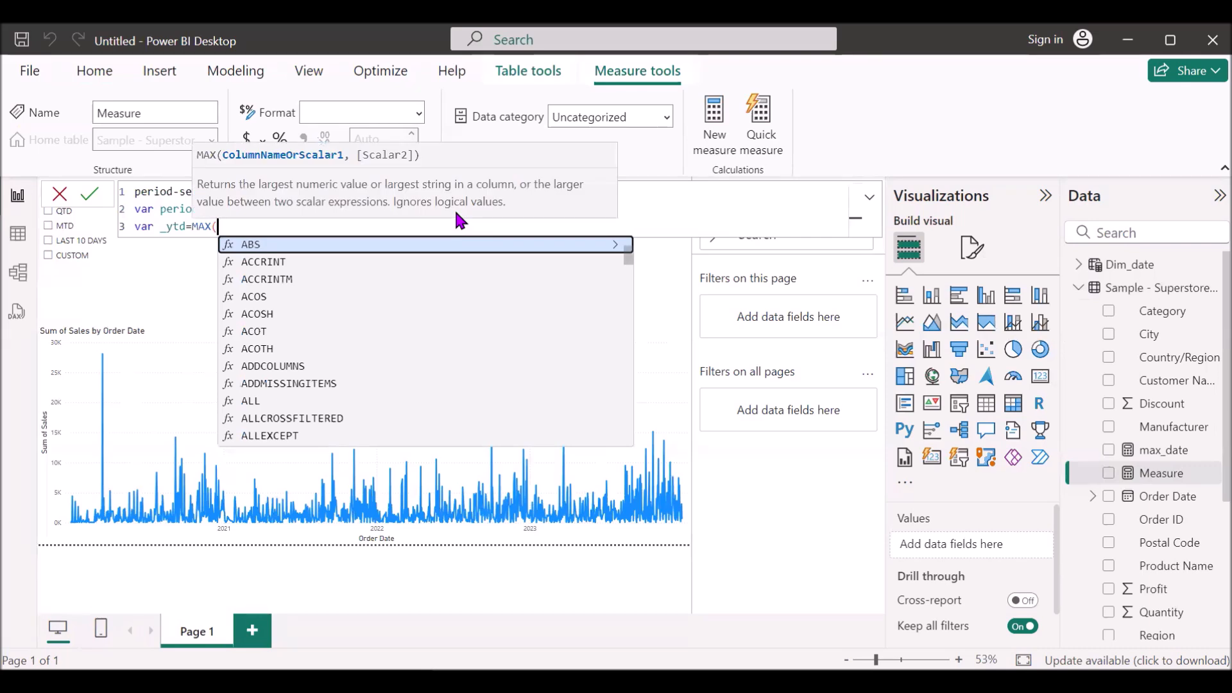
text(samp)
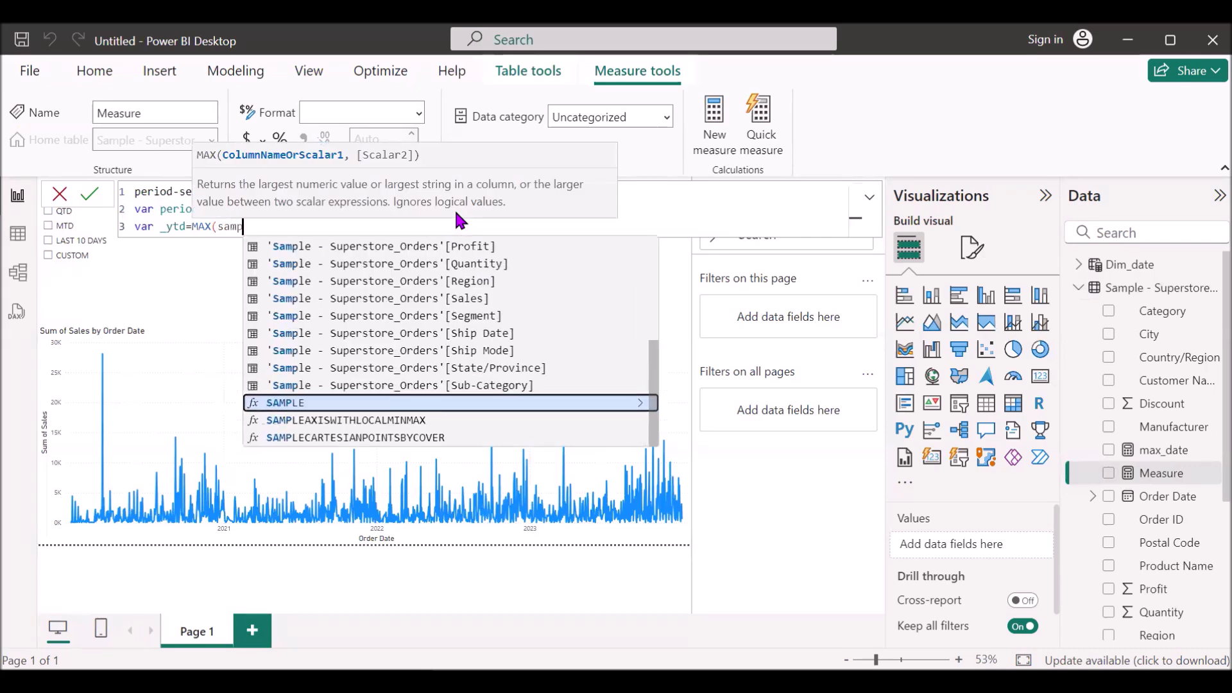
scroll(467, 250, up, 2)
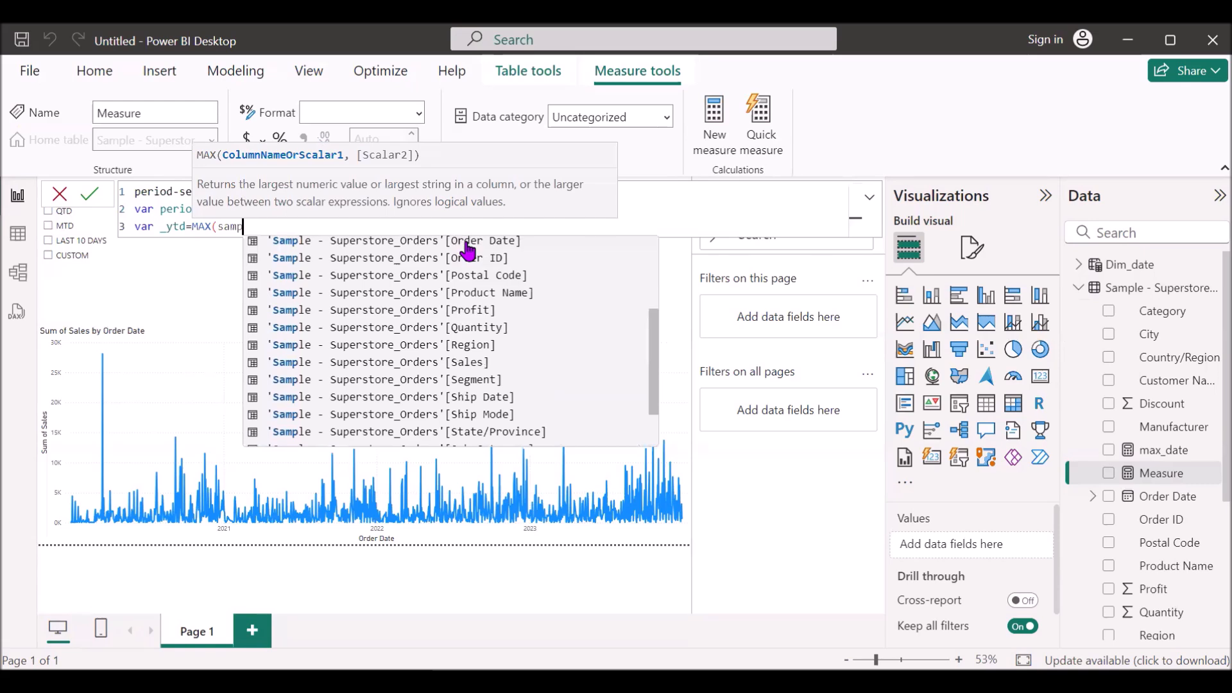
click(466, 250)
text())
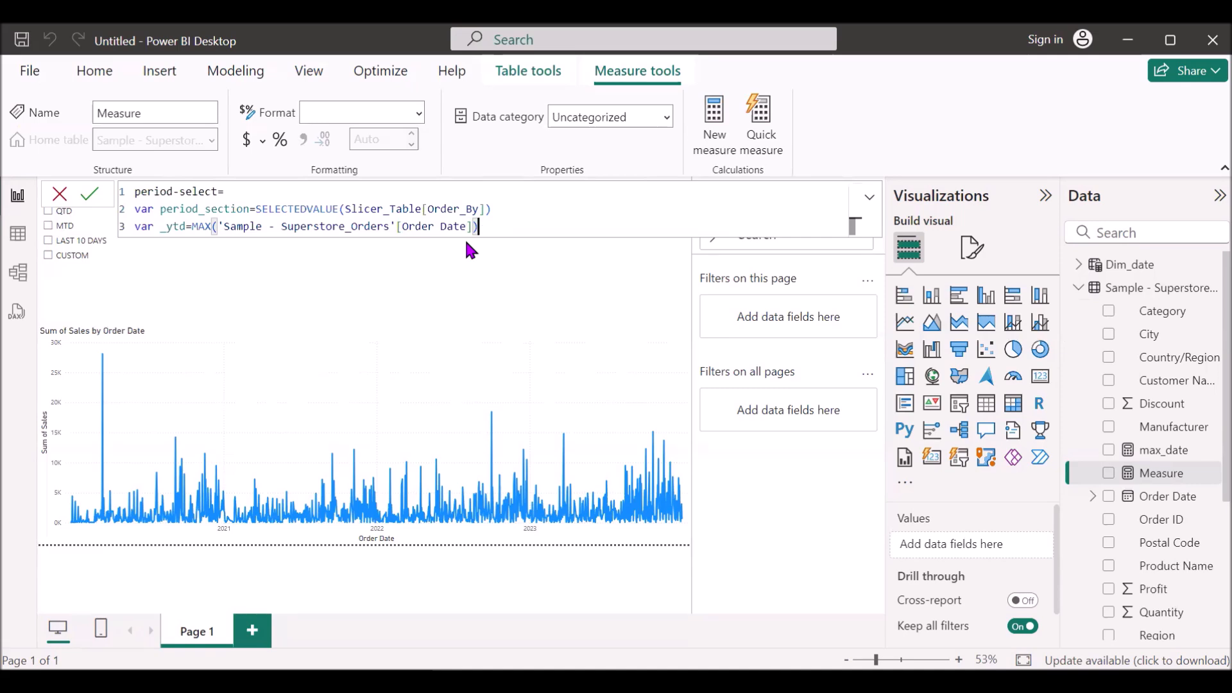
Complete the _ytd variable by appending in DATESYTD(Dim_date[Order Date]) after the MAX expression.
text(in dates)
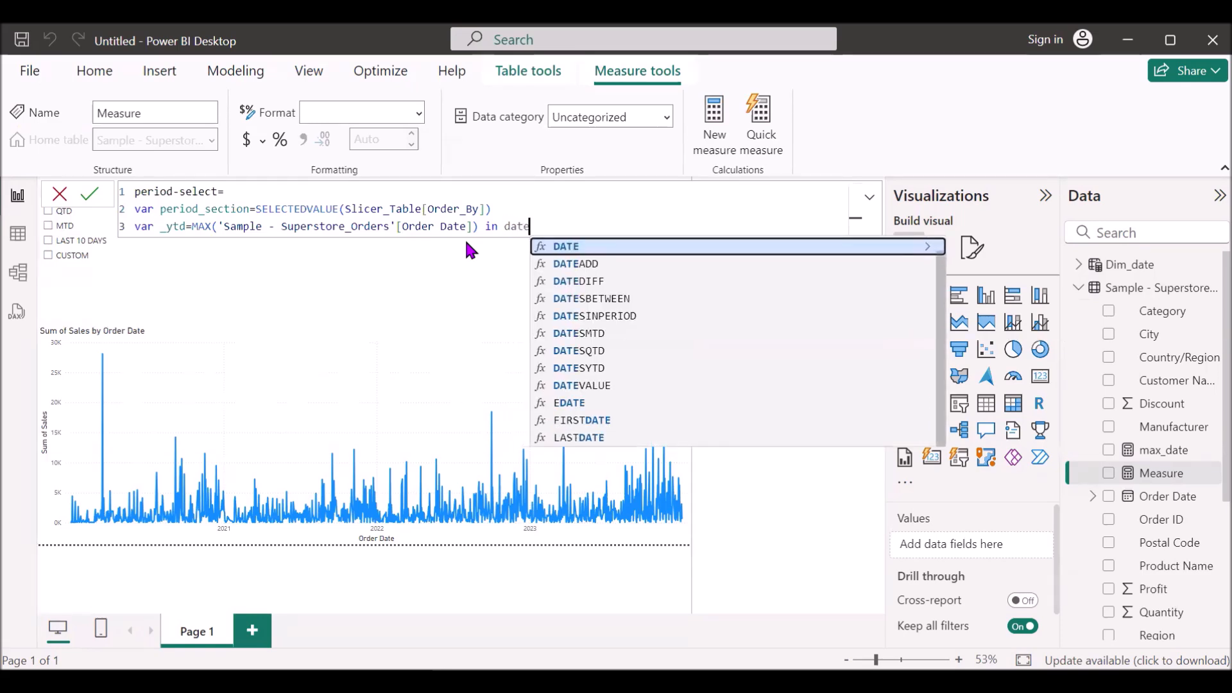
key(Down)
key(Down)
key(Down)
key(Down)
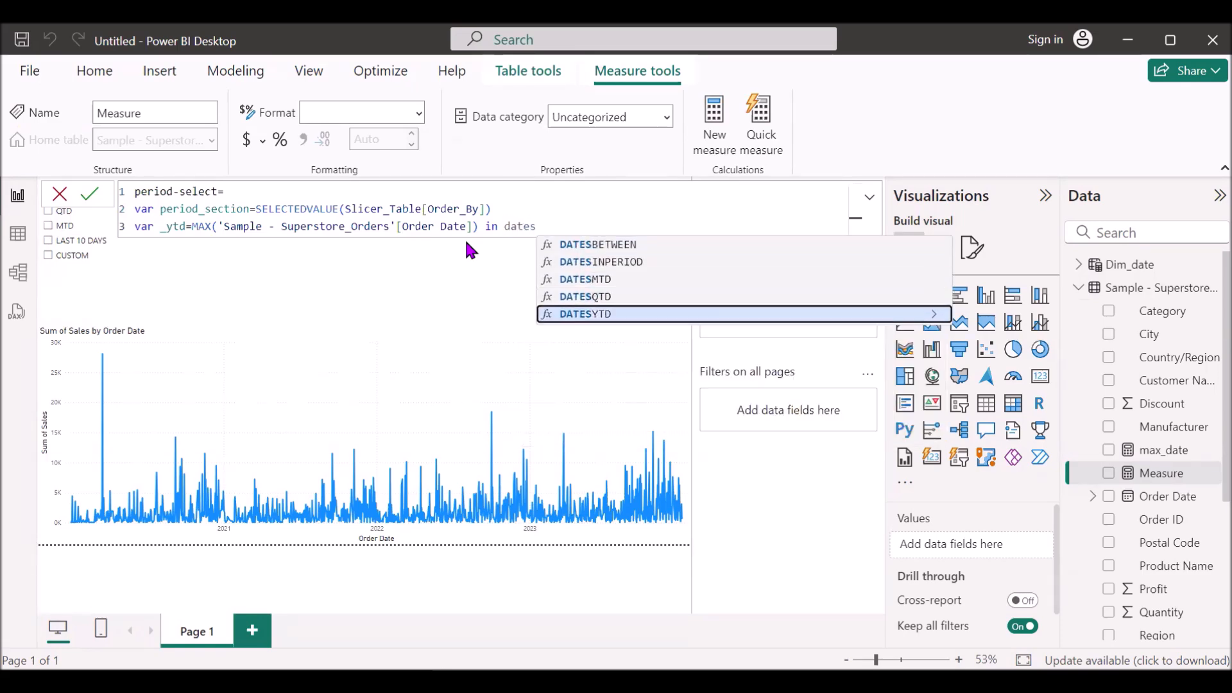
key(Tab)
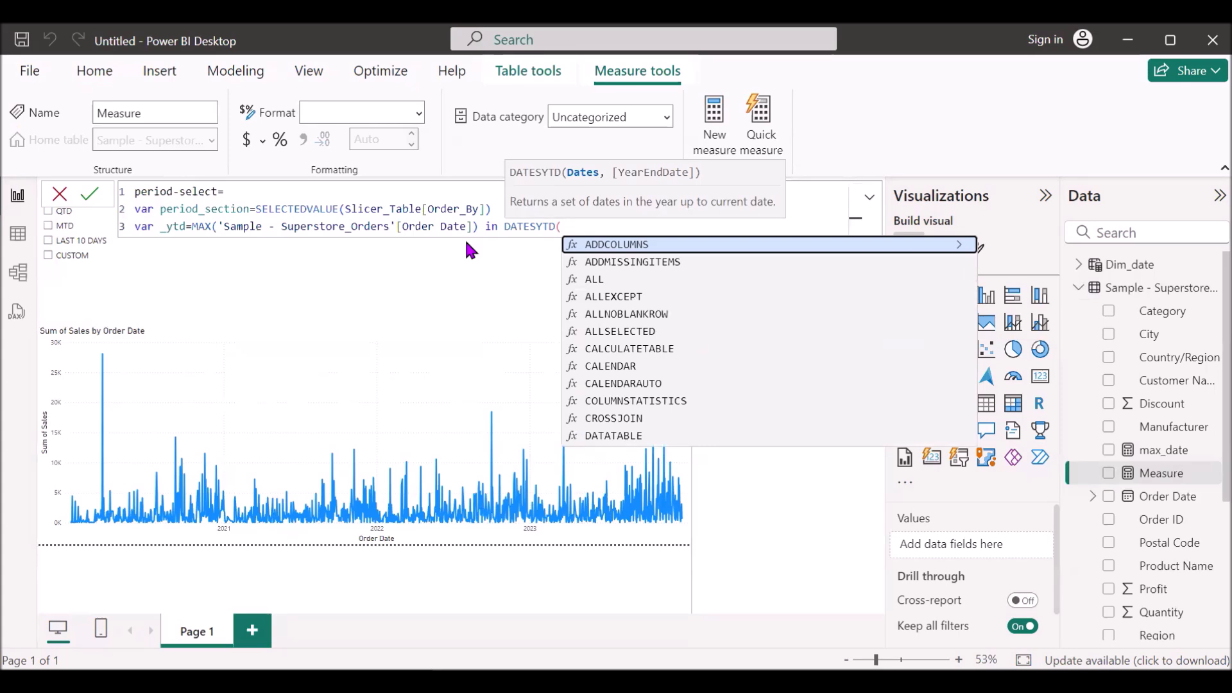
text(d)
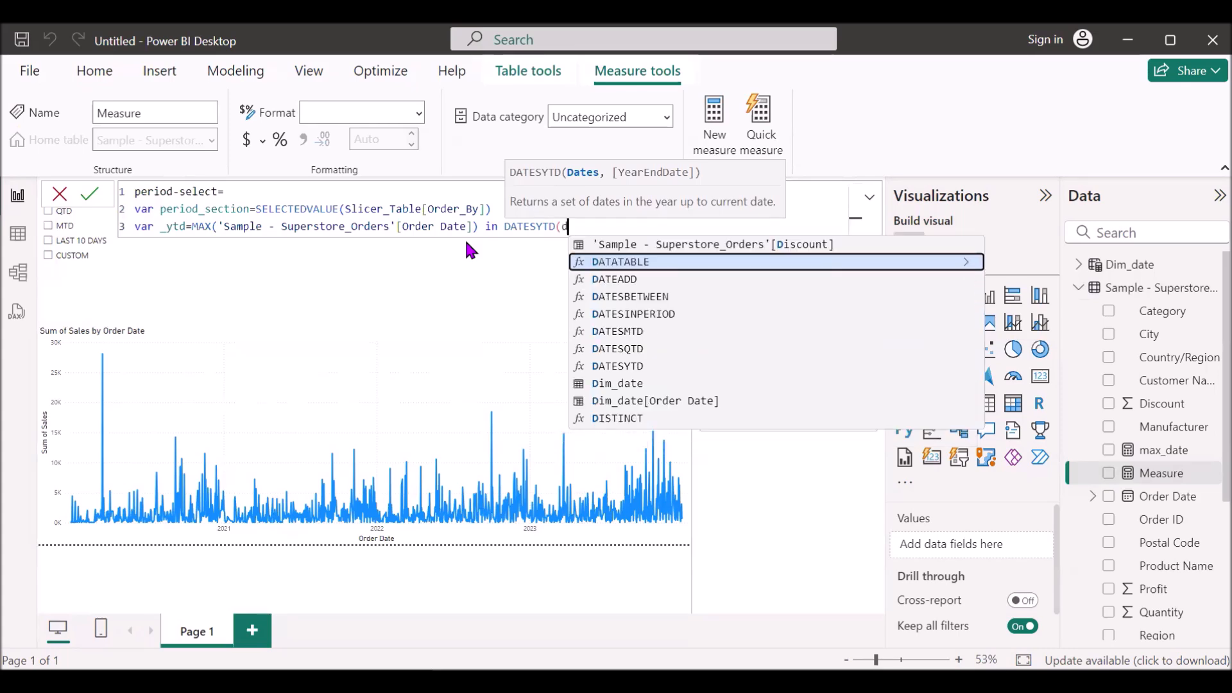
text(im)
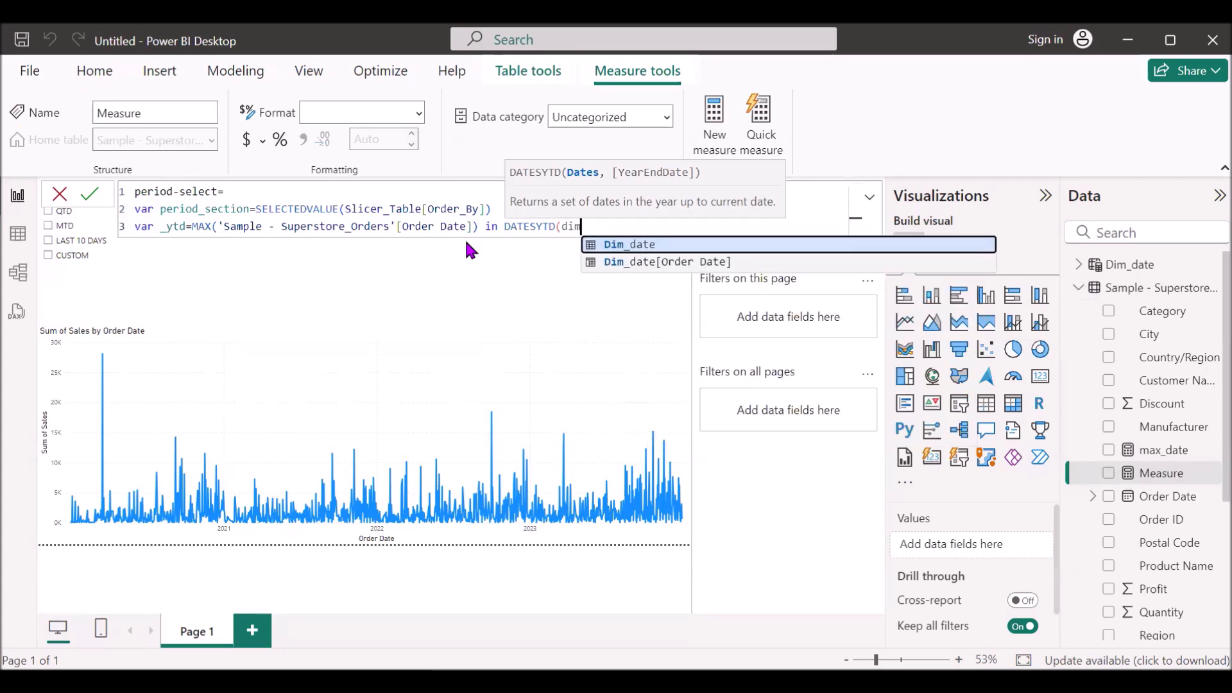
click(626, 260)
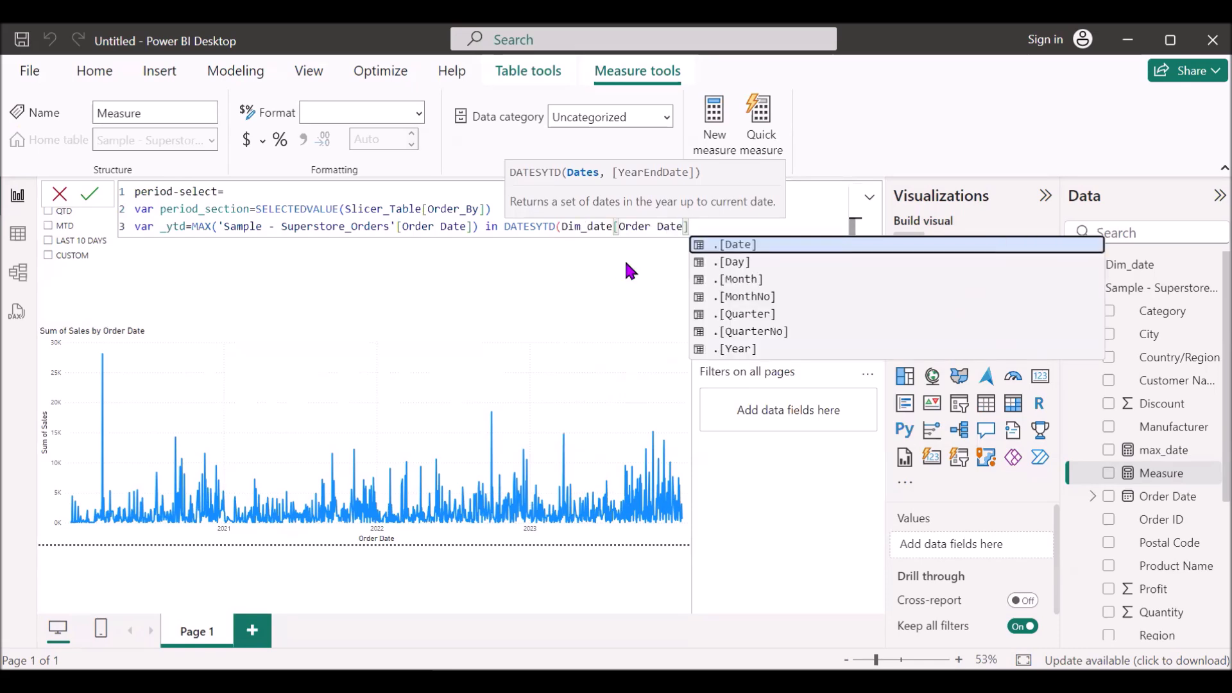
text())
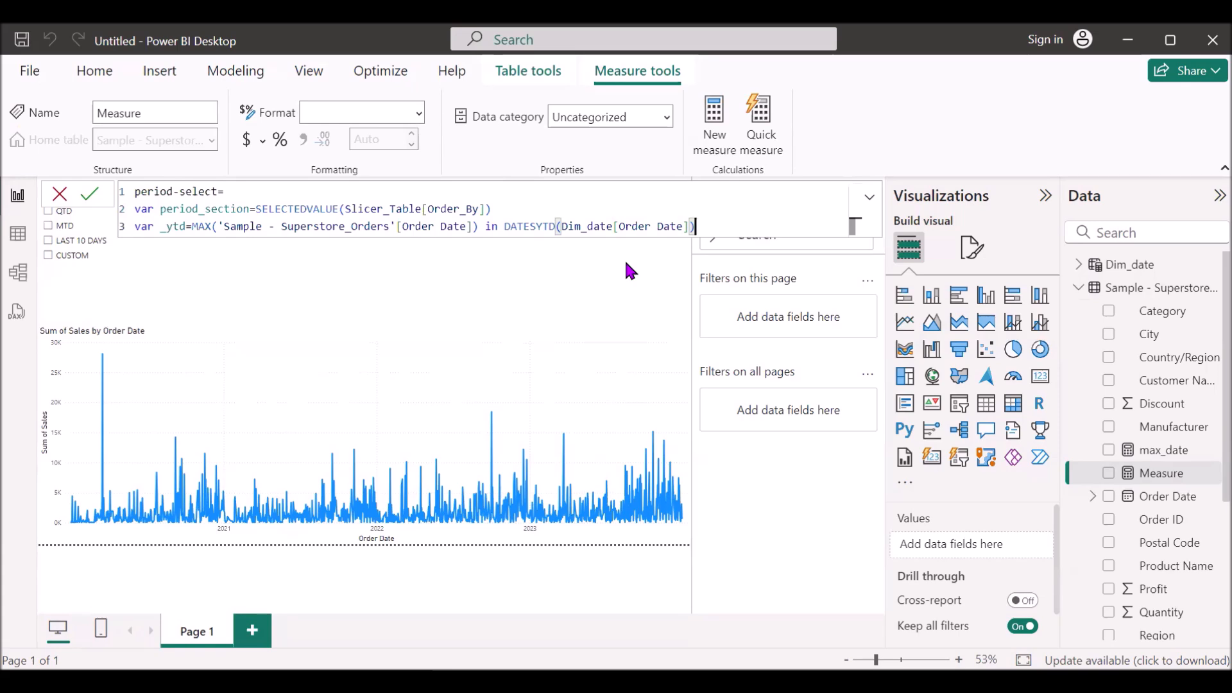
Duplicate the _ytd line onto a new fourth line and rename the copied variable _Qtd.
key(shift+Home)
key(ctrl+c)
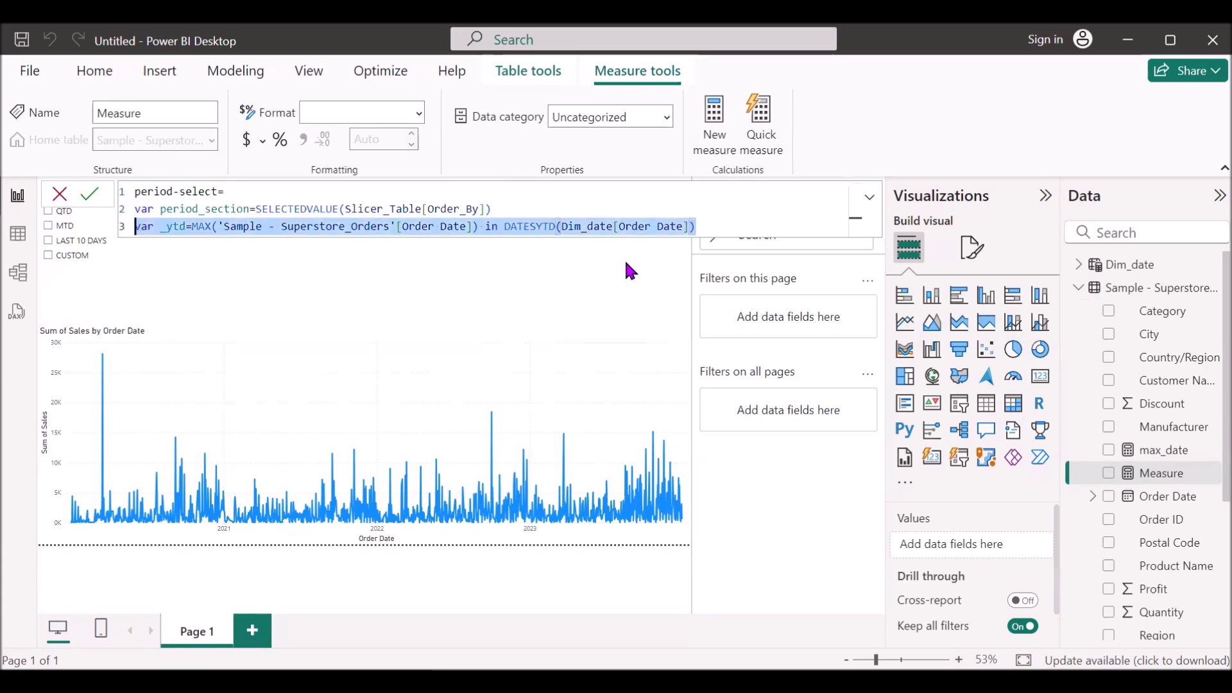
click(719, 230)
key(Return)
key(ctrl+v)
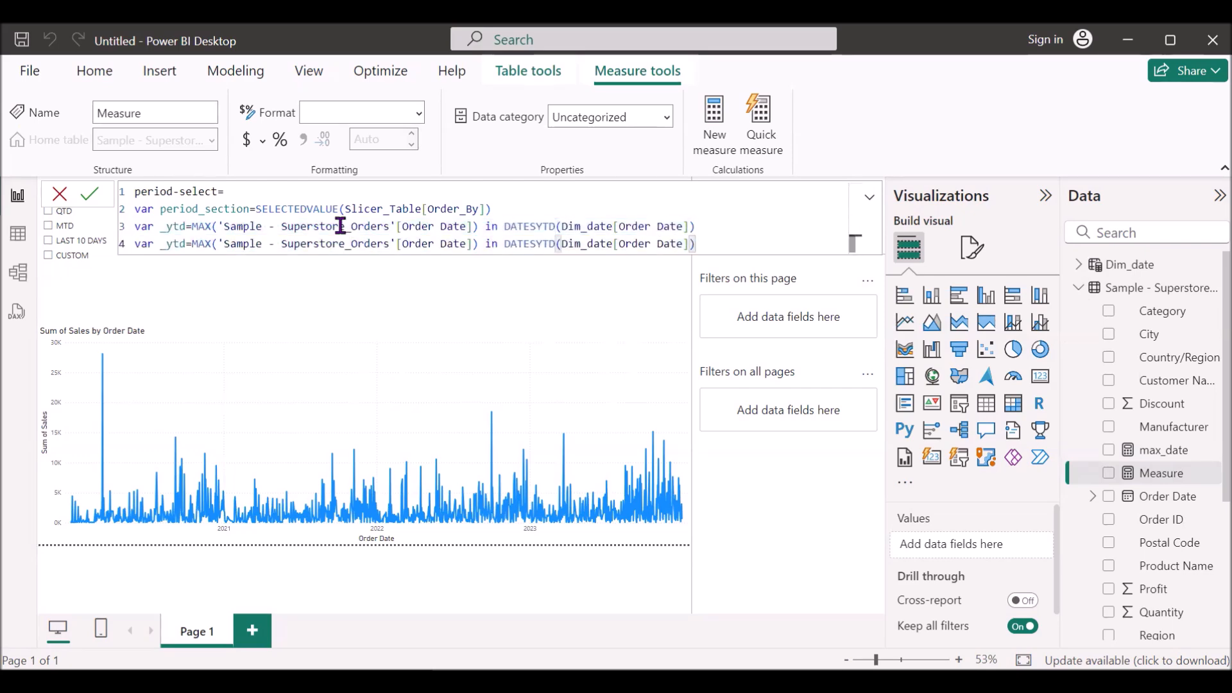
double_click(188, 243)
text(_QTD)
key(BackSpace)
key(BackSpace)
text(td)
Replace the DATESYTD function in the _Qtd variable with DATESQTD.
click(558, 246)
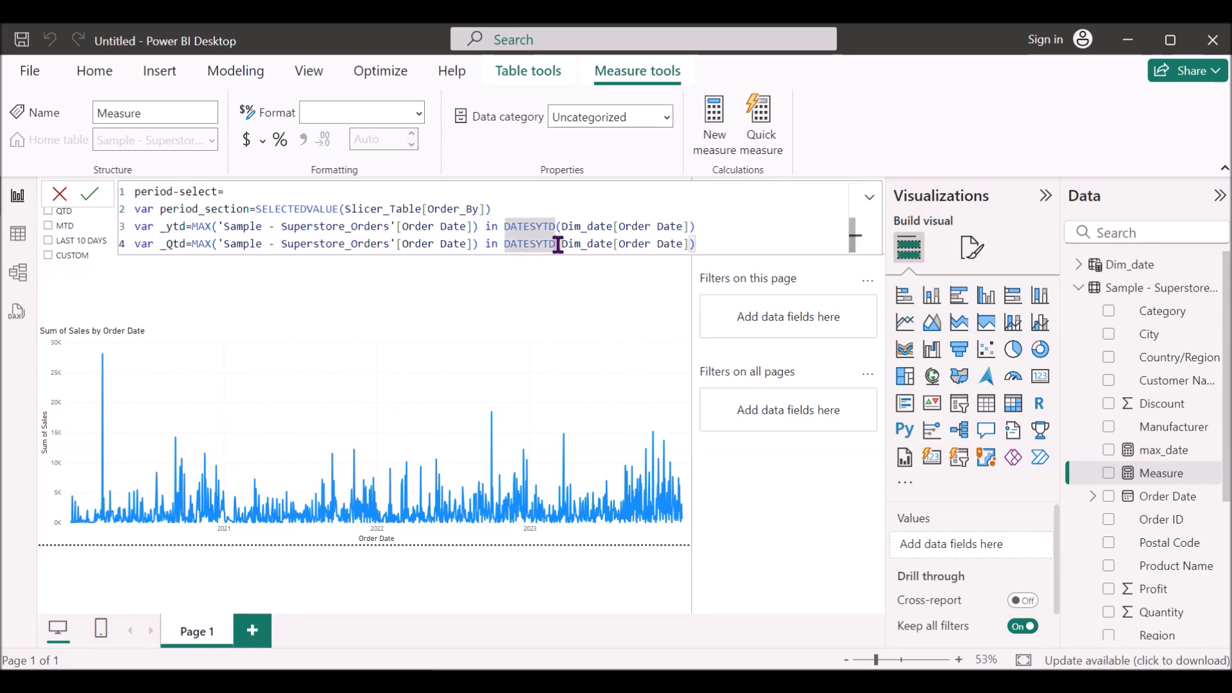
key(BackSpace)
key(BackSpace)
key(BackSpace)
key(BackSpace)
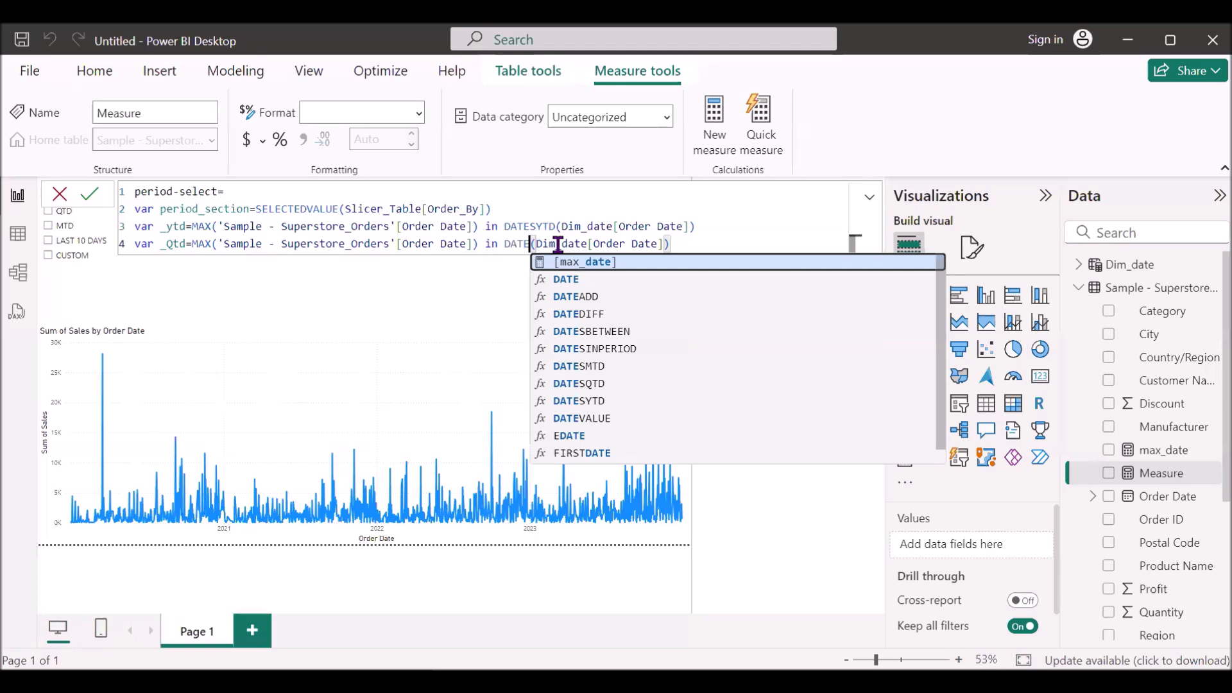
text(S)
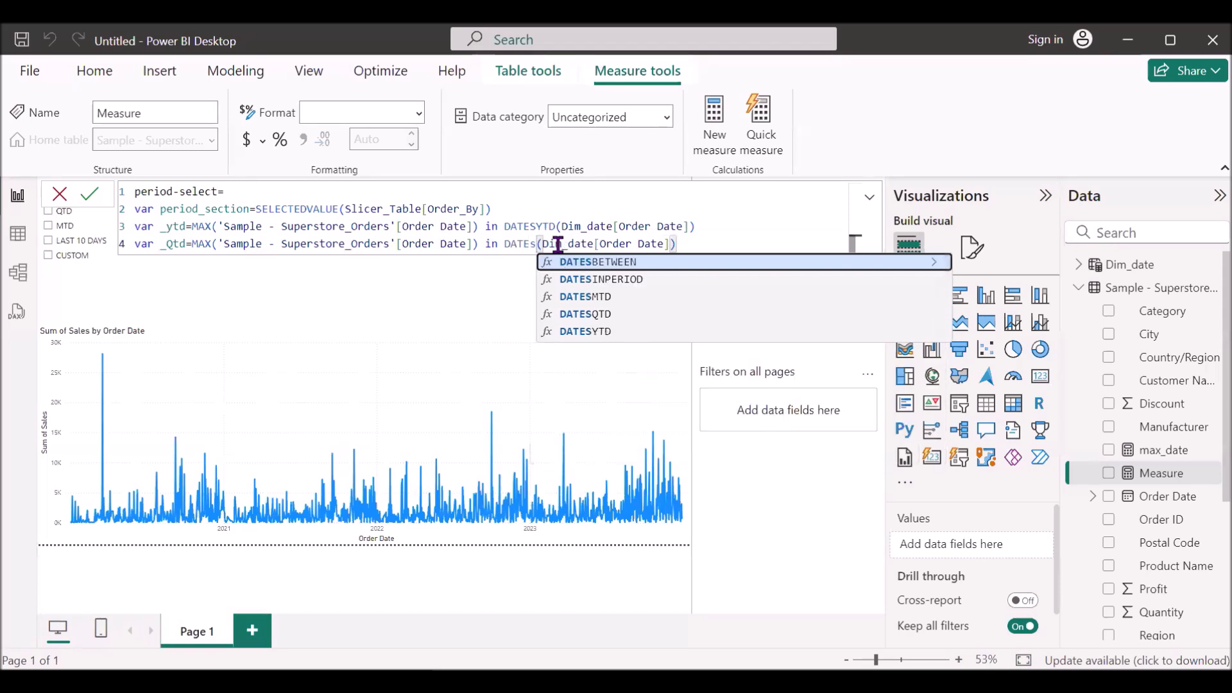
click(566, 313)
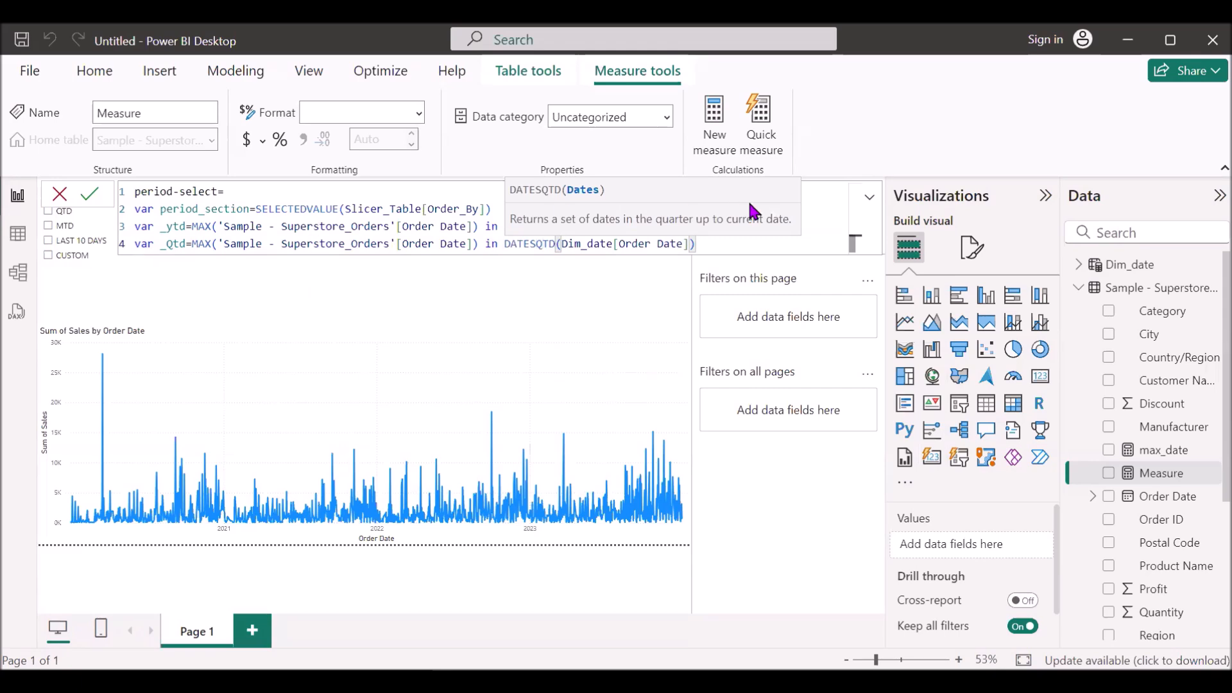
click(728, 243)
Add another copy of the _ytd line as line 5, renaming the variable _mtd and replacing its function with DATESMTD.
key(shift+Return)
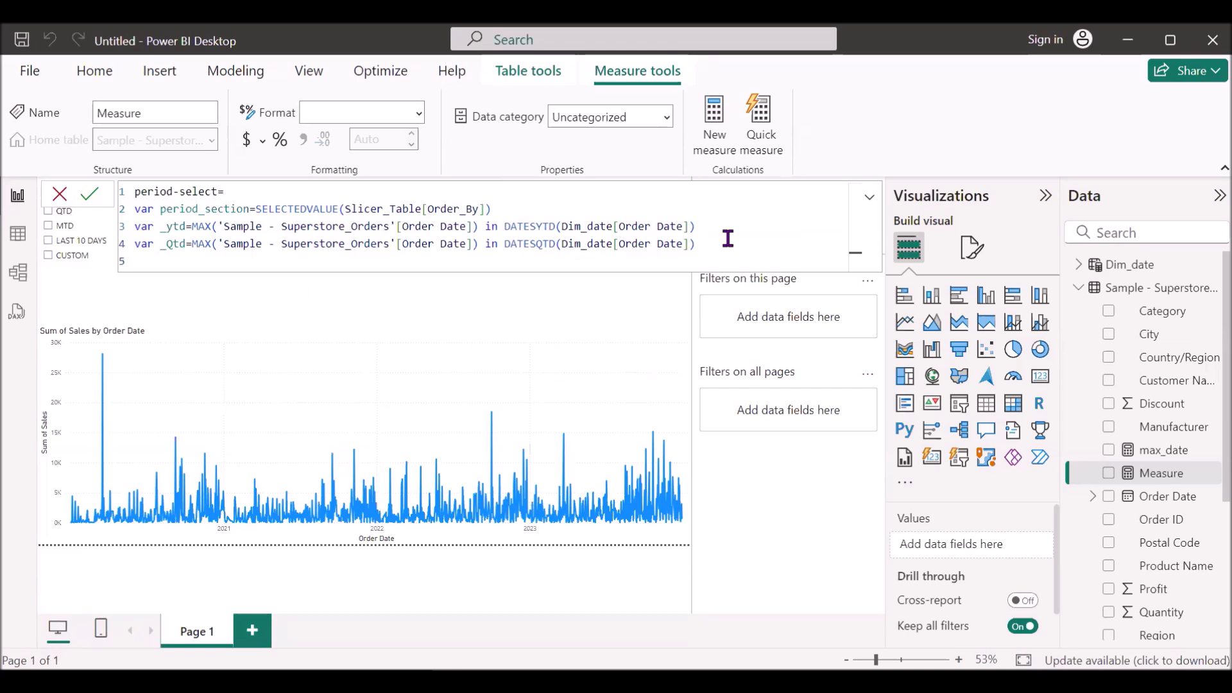
text(var _ytd=MAX('Sample - Superstore_Orders'[Order Date]) in DATESYTD(Dim_date[Order Date]))
double_click(182, 261)
text(_mtd)
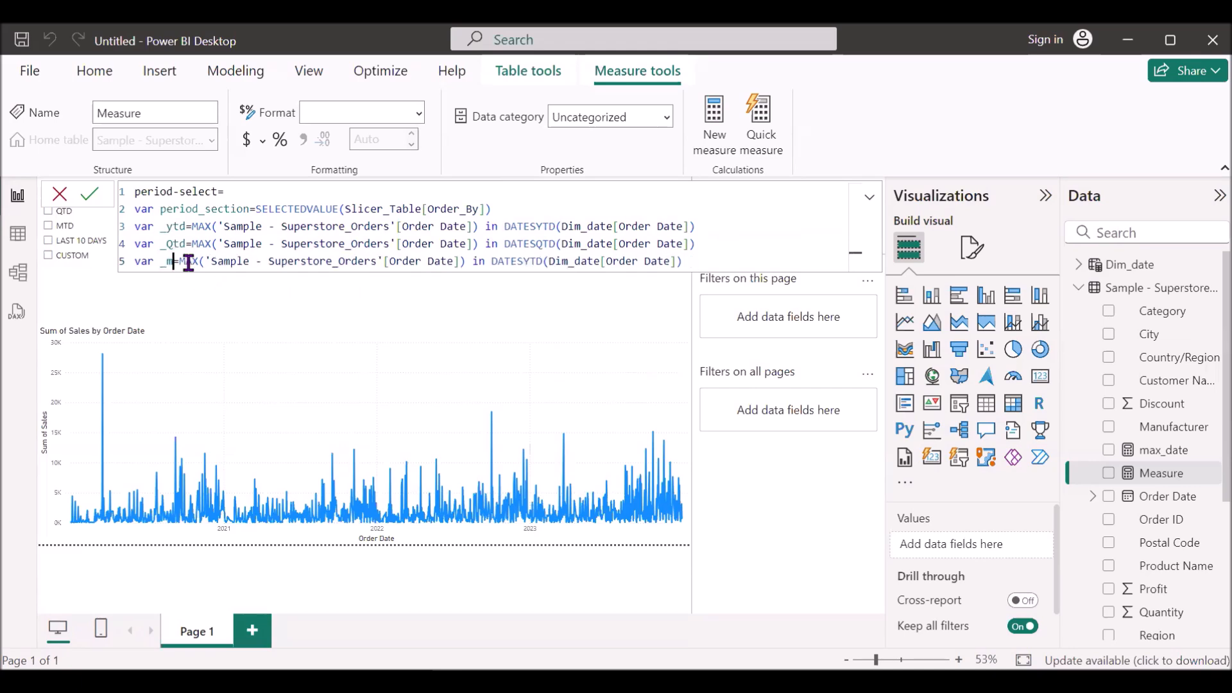
click(554, 261)
key(BackSpace)
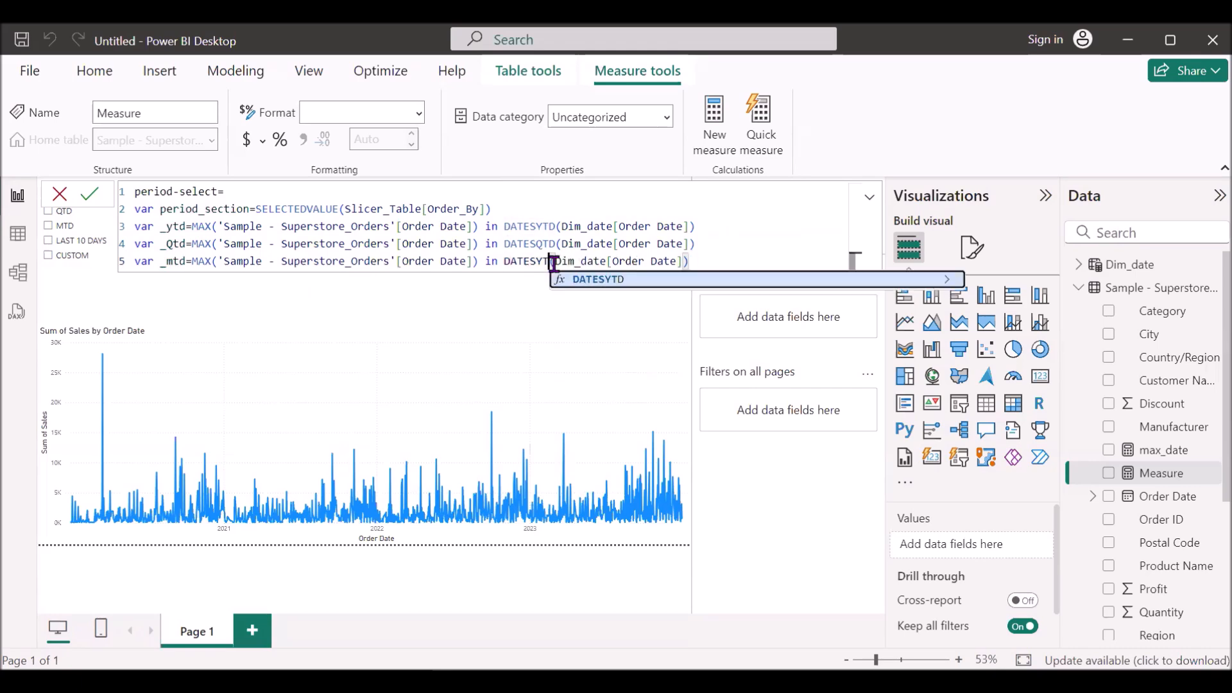
key(BackSpace)
key(BackSpace)
click(588, 316)
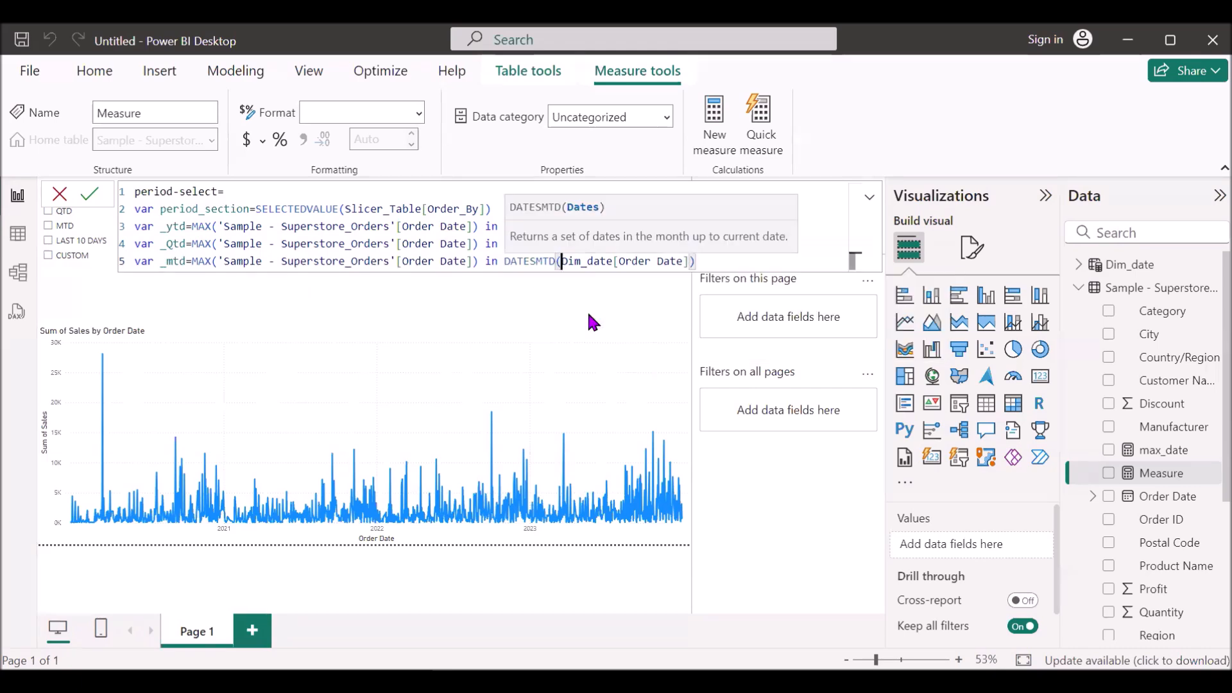
click(706, 263)
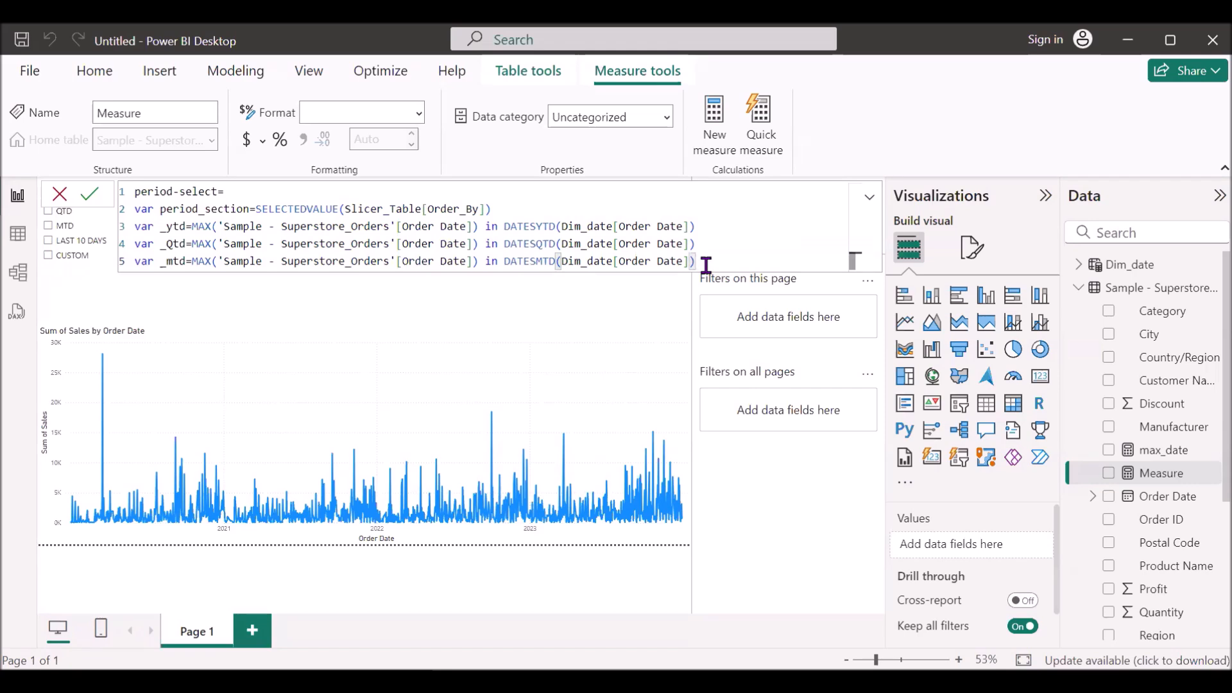
Start line 6 of the measure with a new variable declaration named _last10days.
key(Return)
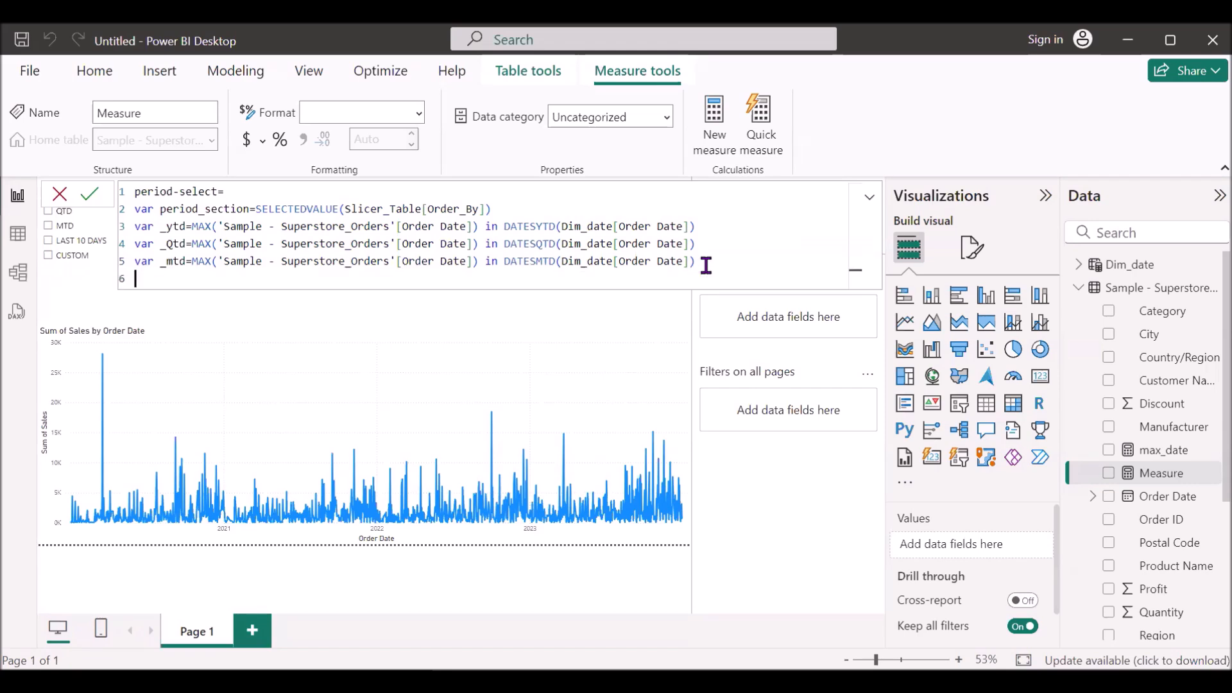
text(var _last10days)
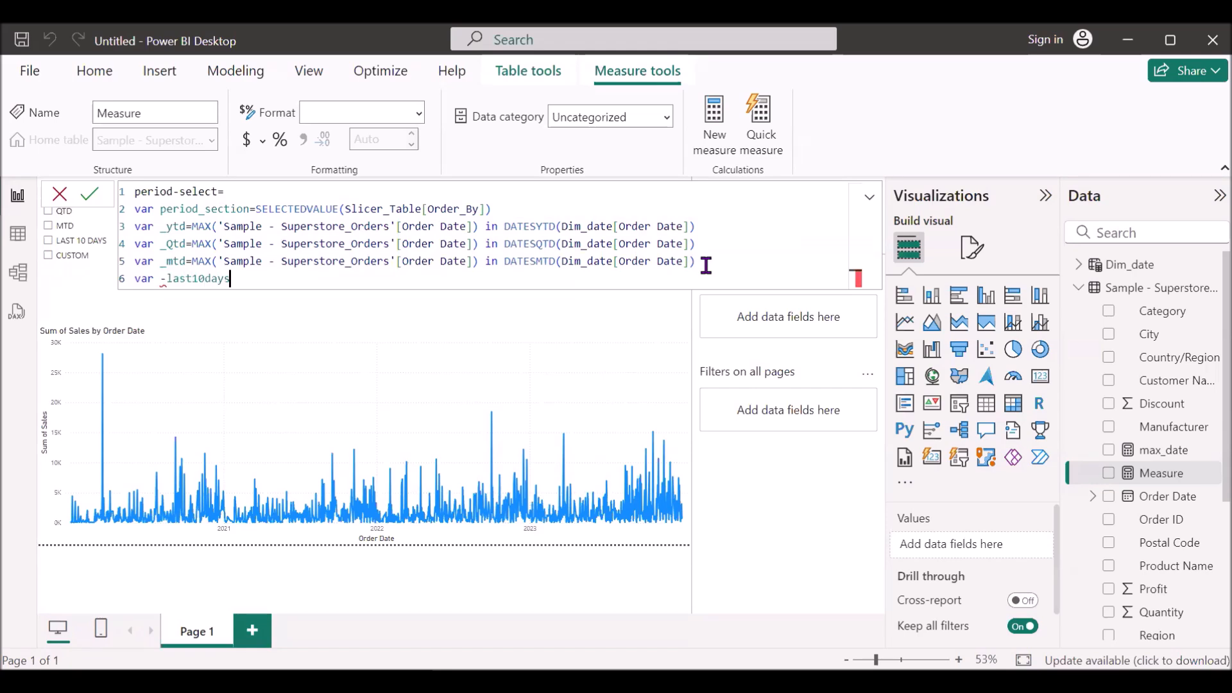
key(Left)
key(Left)
key(Left)
key(Left)
key(Left)
key(Left)
key(Left)
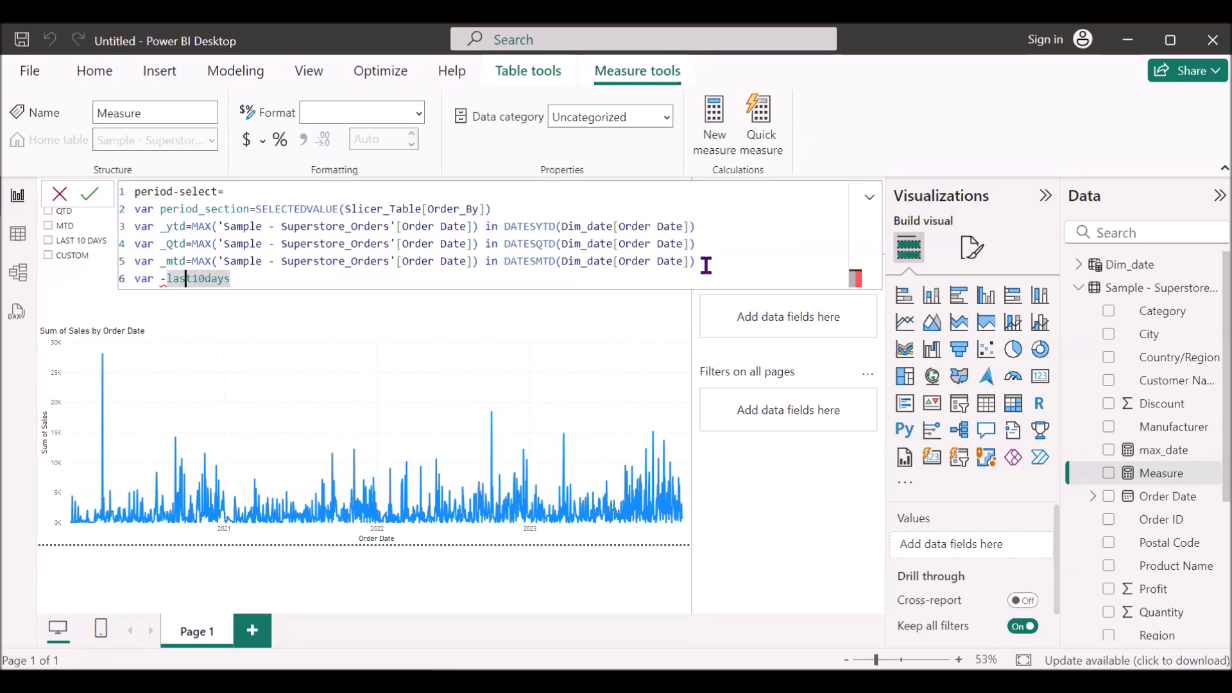
key(Left)
key(Left)
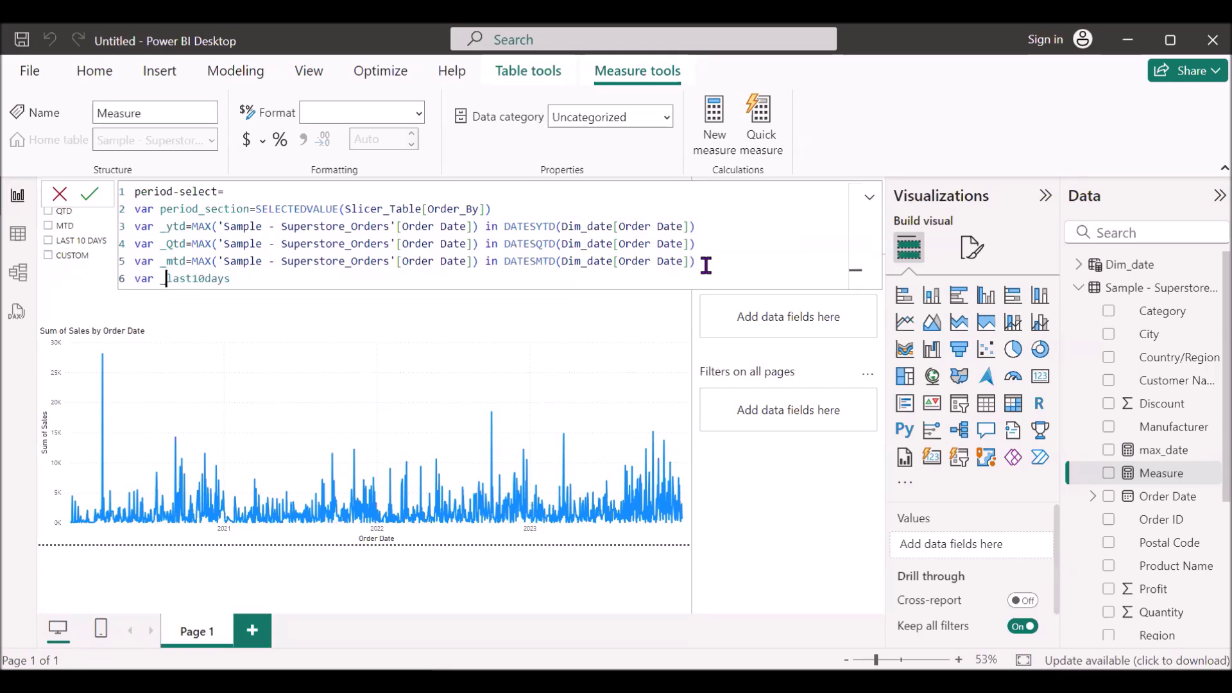
Assign _last10days the expression MAX('Sample - Superstore_Orders'[Order Date]) followed by the in operator.
key(End)
text(=ma)
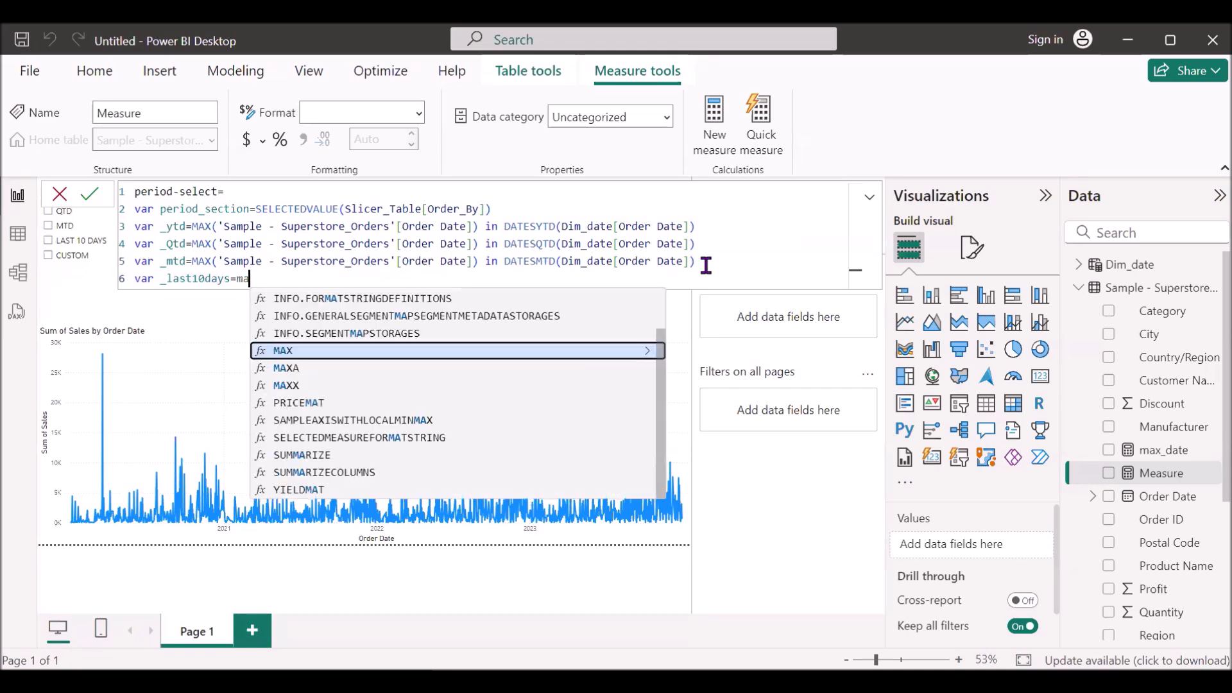
text(x()
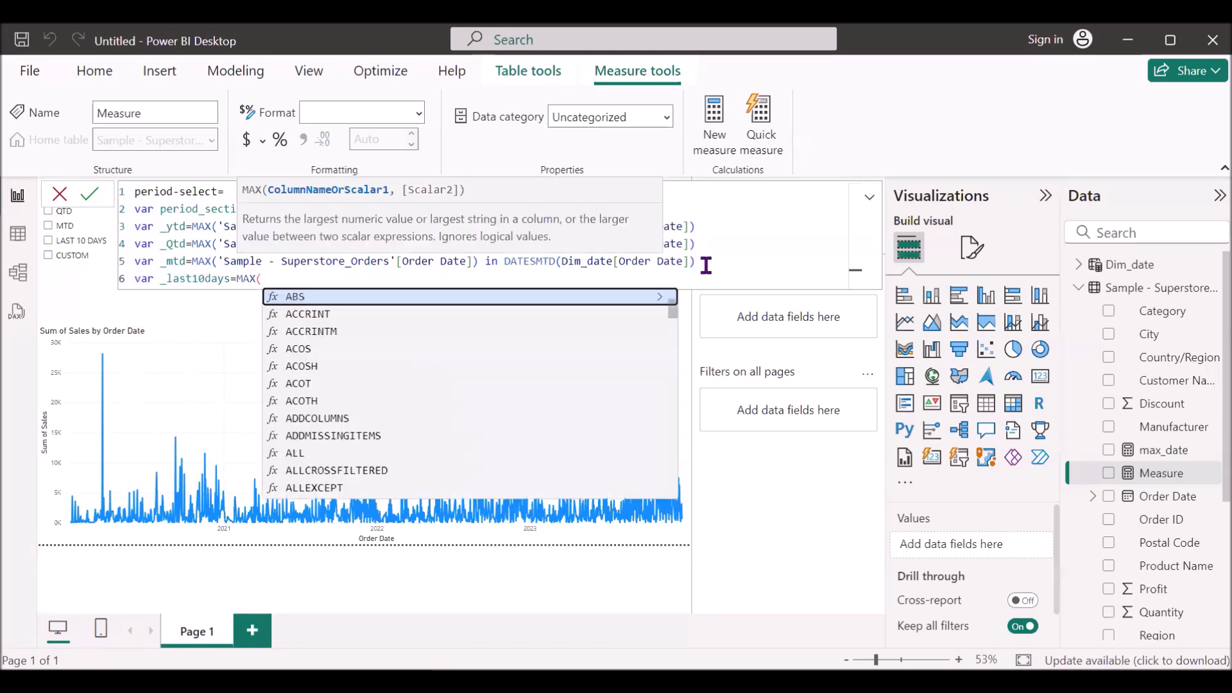
text(sampl)
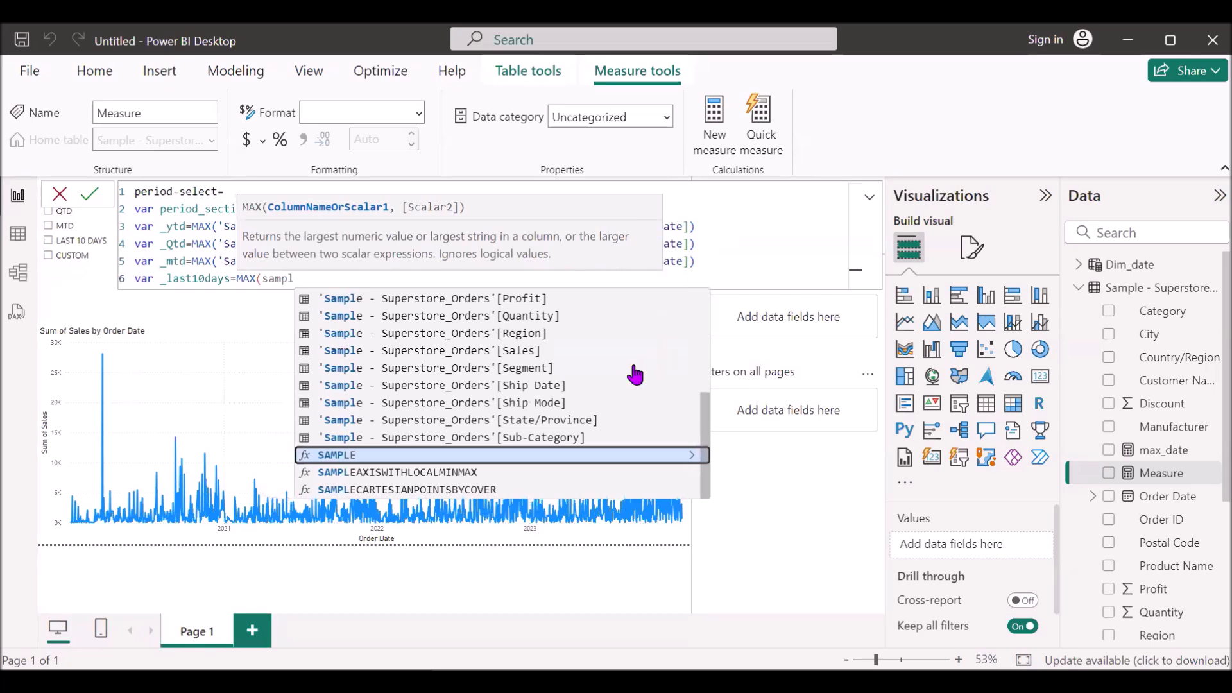
scroll(638, 372, up, 2)
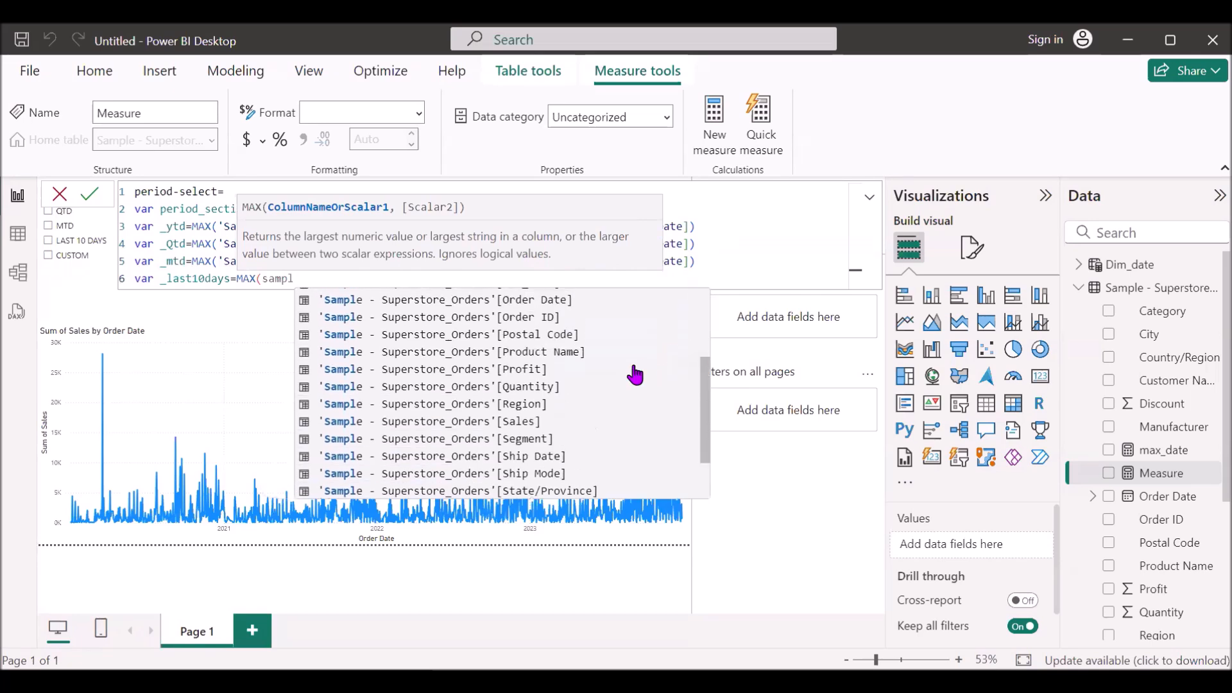
click(547, 303)
text() in)
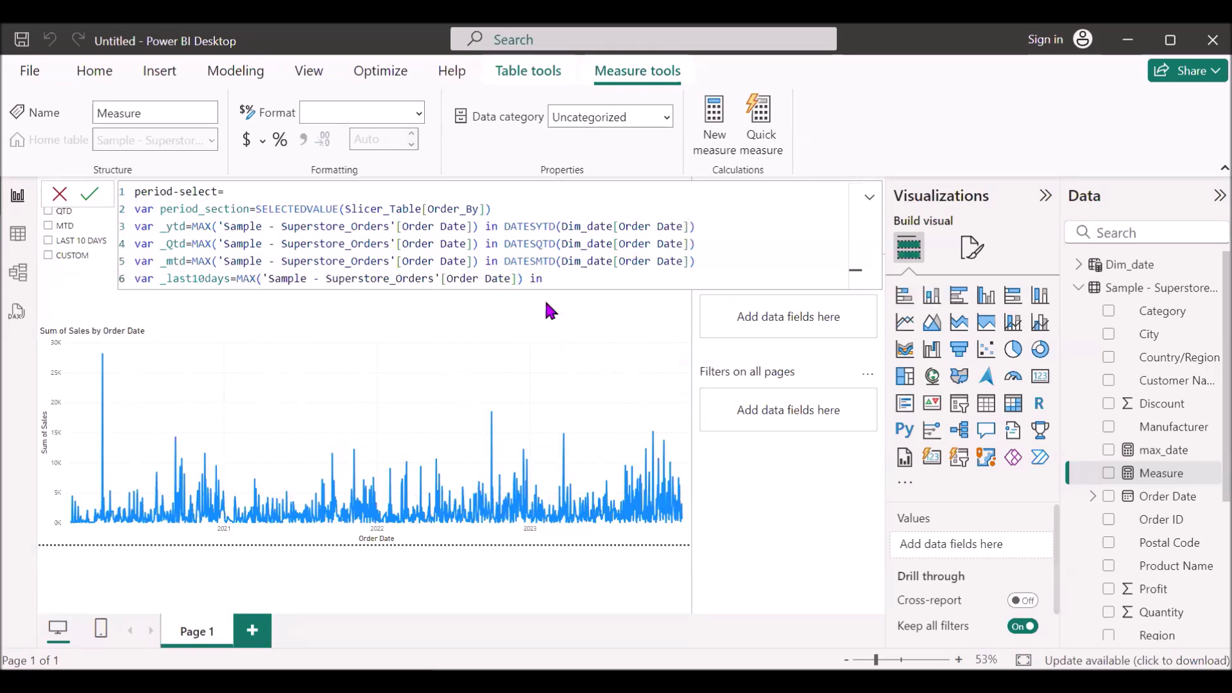
Continue _last10days with a FILTER over Dim_date whose first condition is Dim_date[Order Date]<=[max_date].
text( filter)
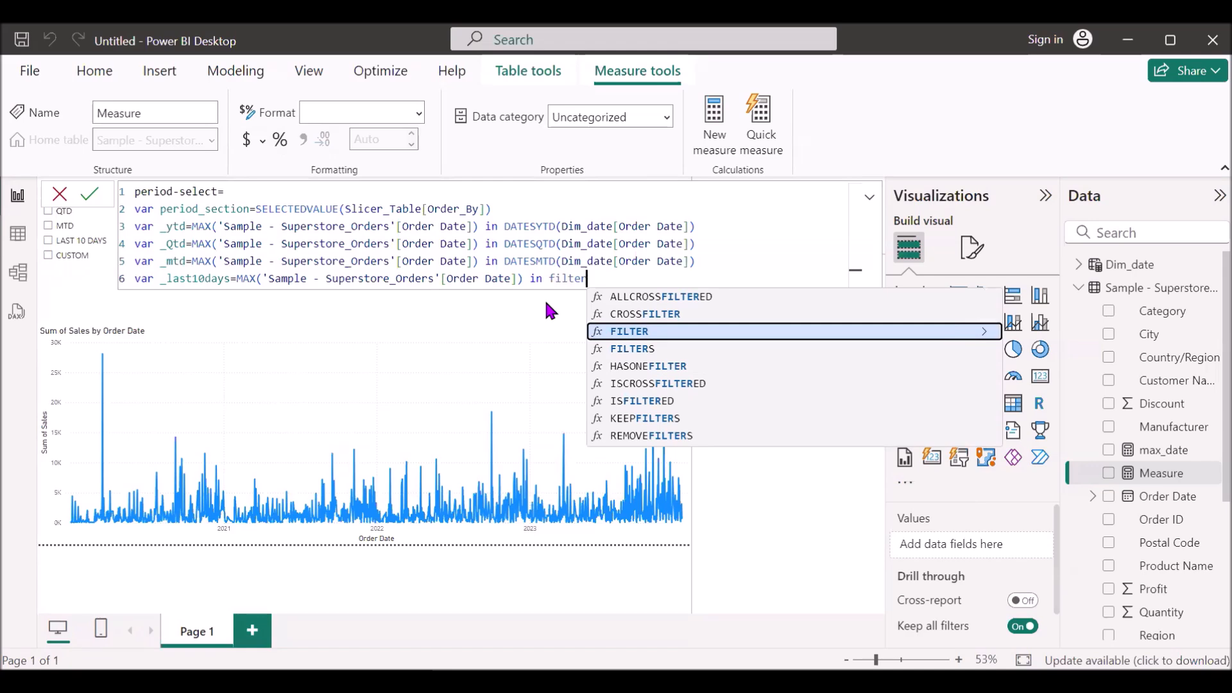
key(Tab)
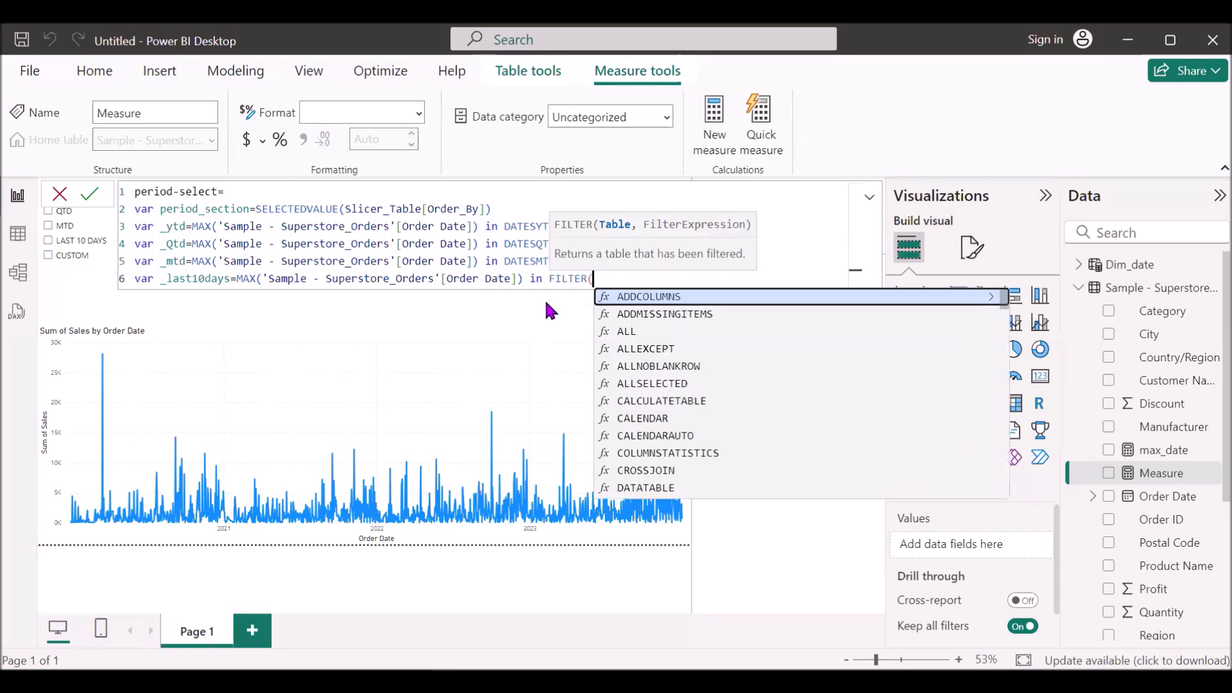
text(dim)
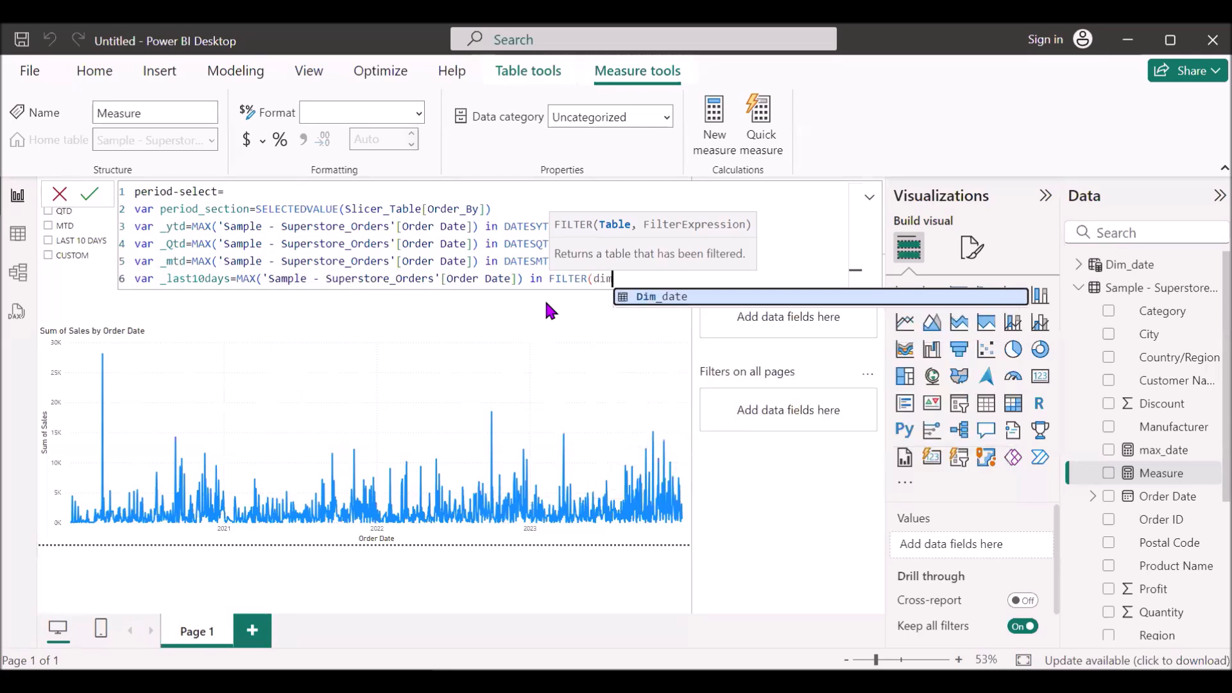
key(Tab)
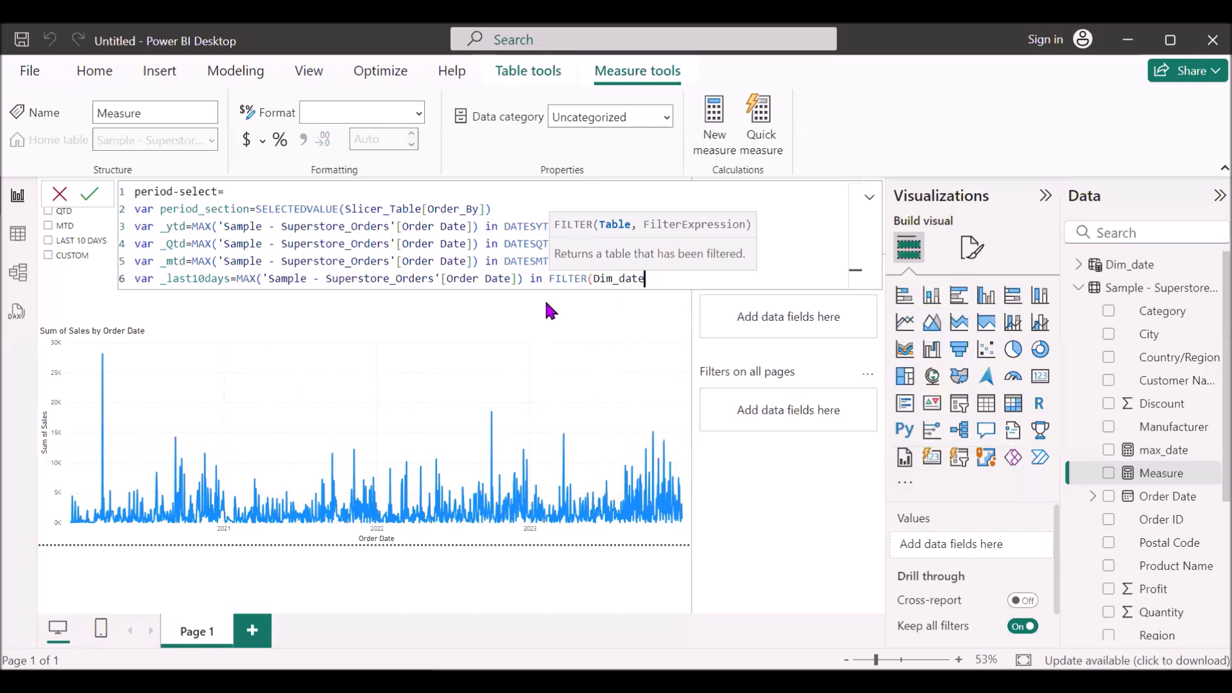
text(,dim)
key(Down)
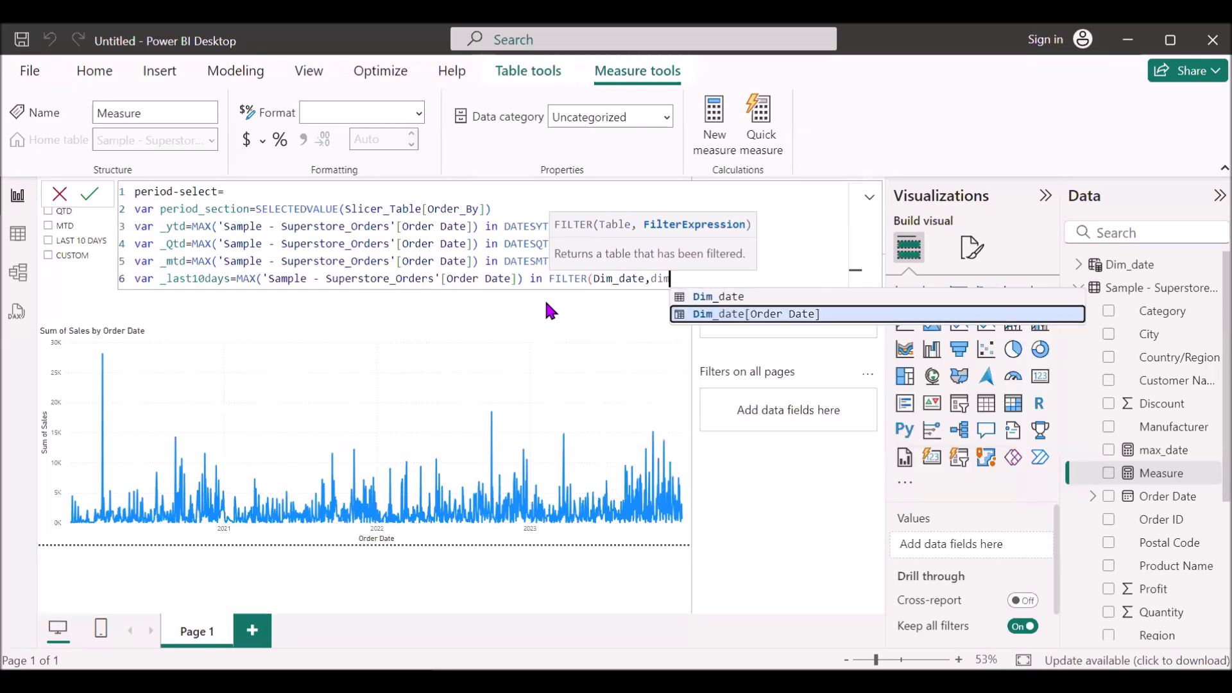
key(Tab)
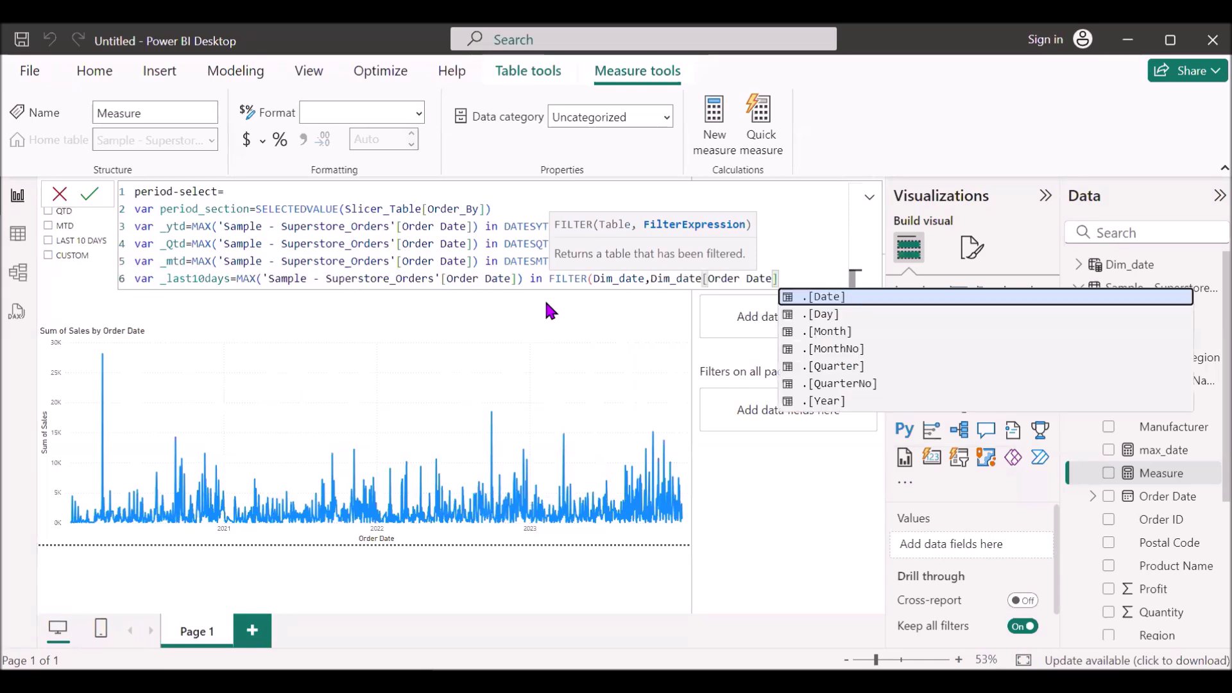
text(<=)
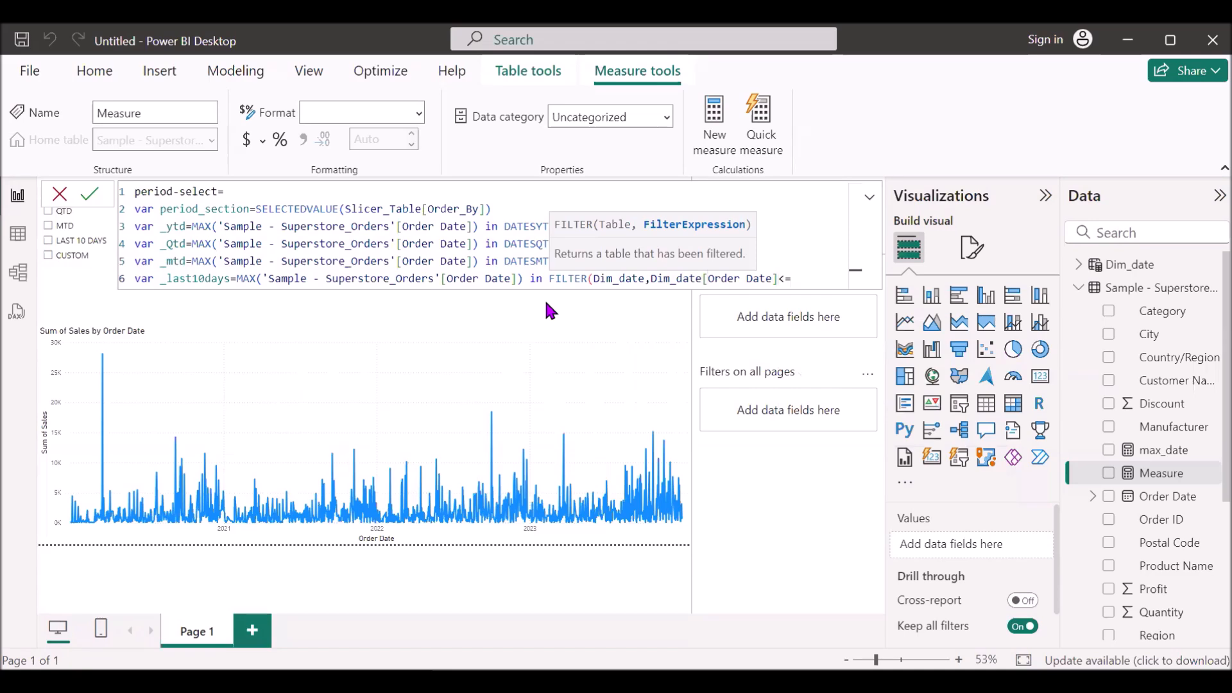
text(max)
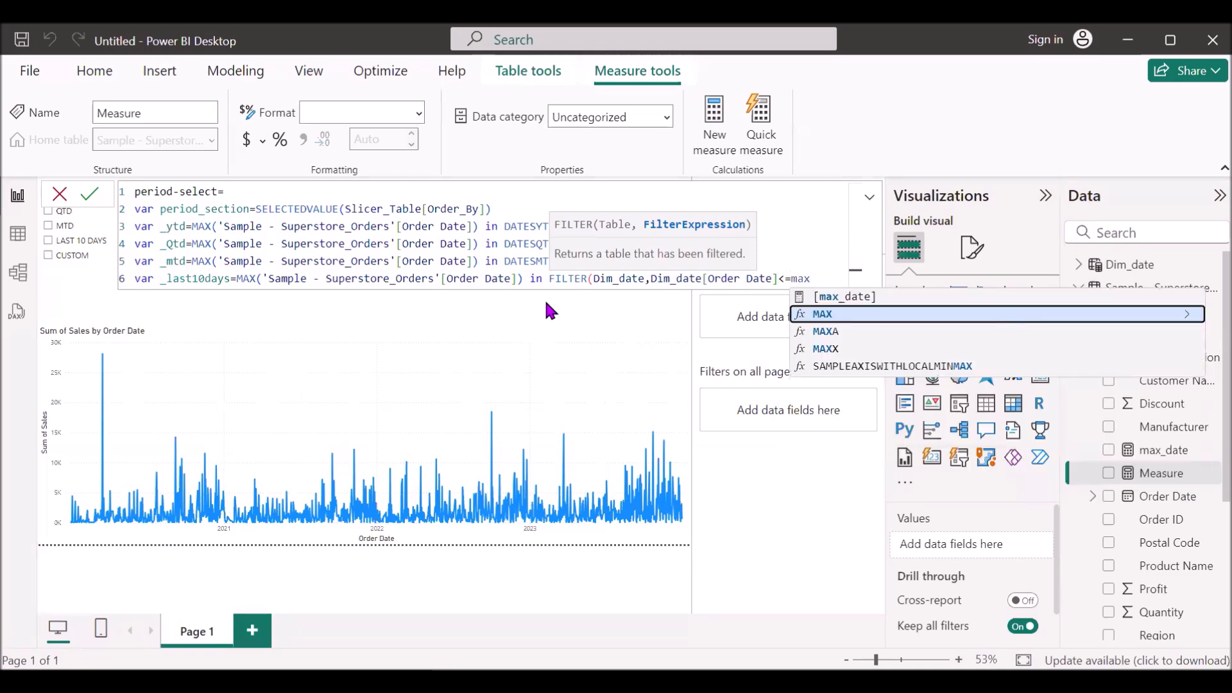
key(Up)
key(Tab)
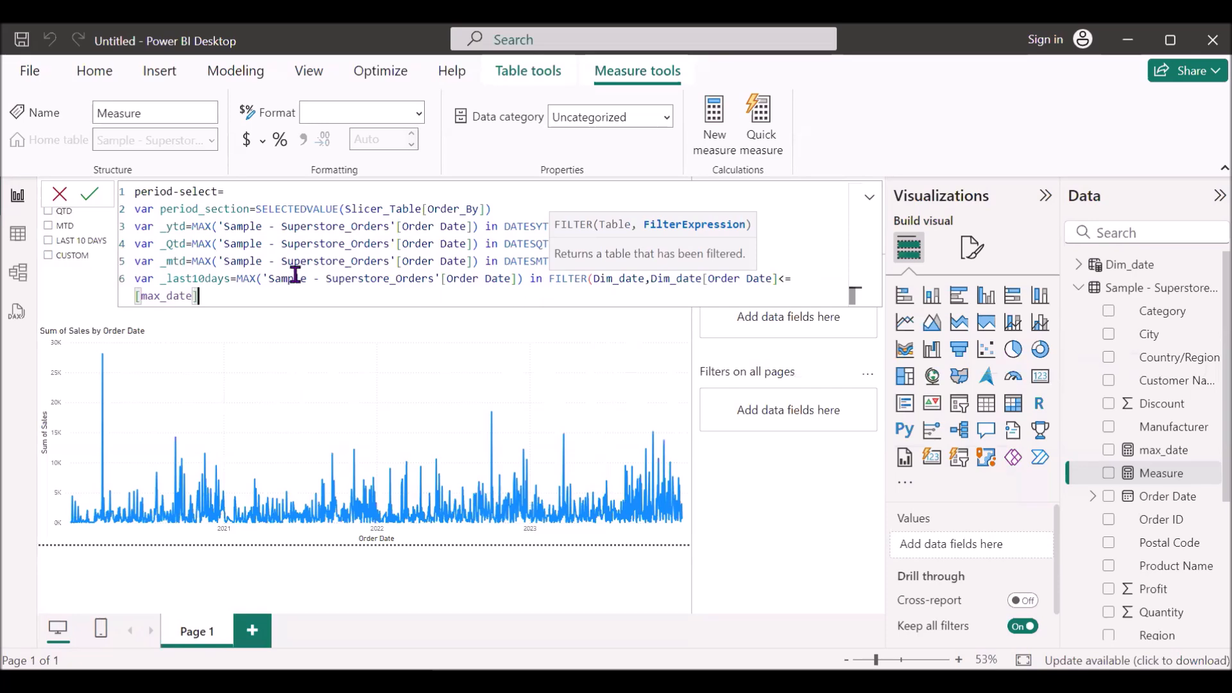
Add the second filter condition && Dim_date[Order Date]>=[max_date]-10 and close the FILTER parenthesis.
double_click(180, 298)
click(211, 302)
text(&&)
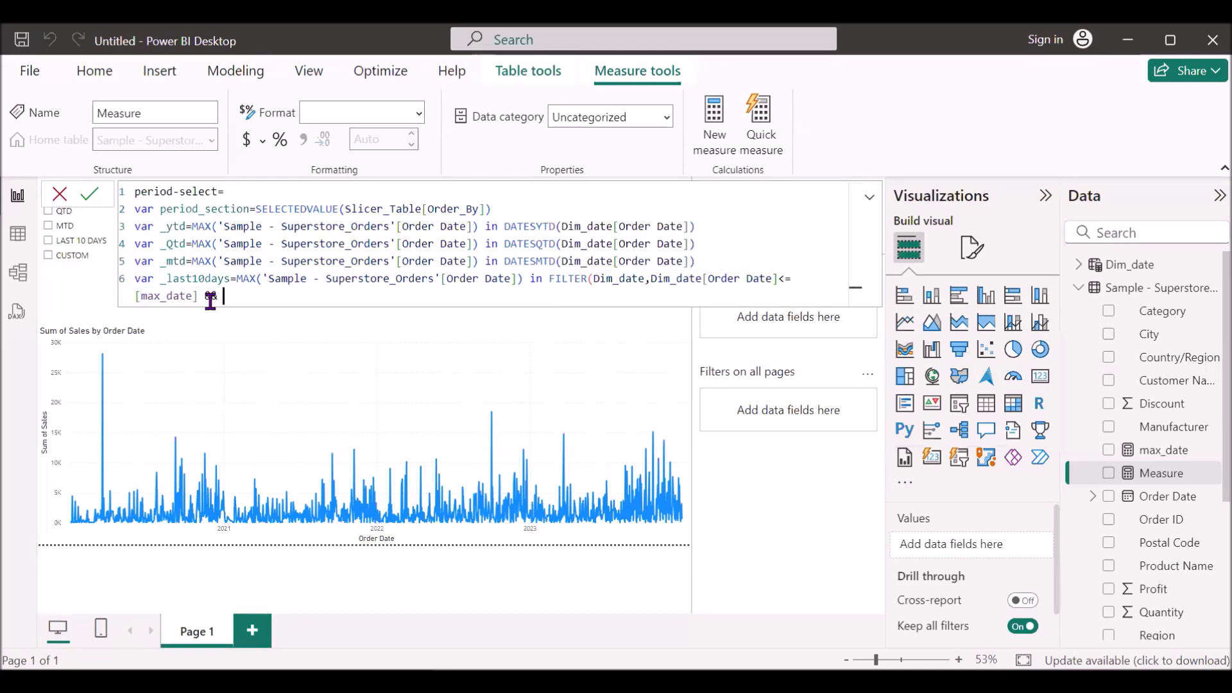
text( dim)
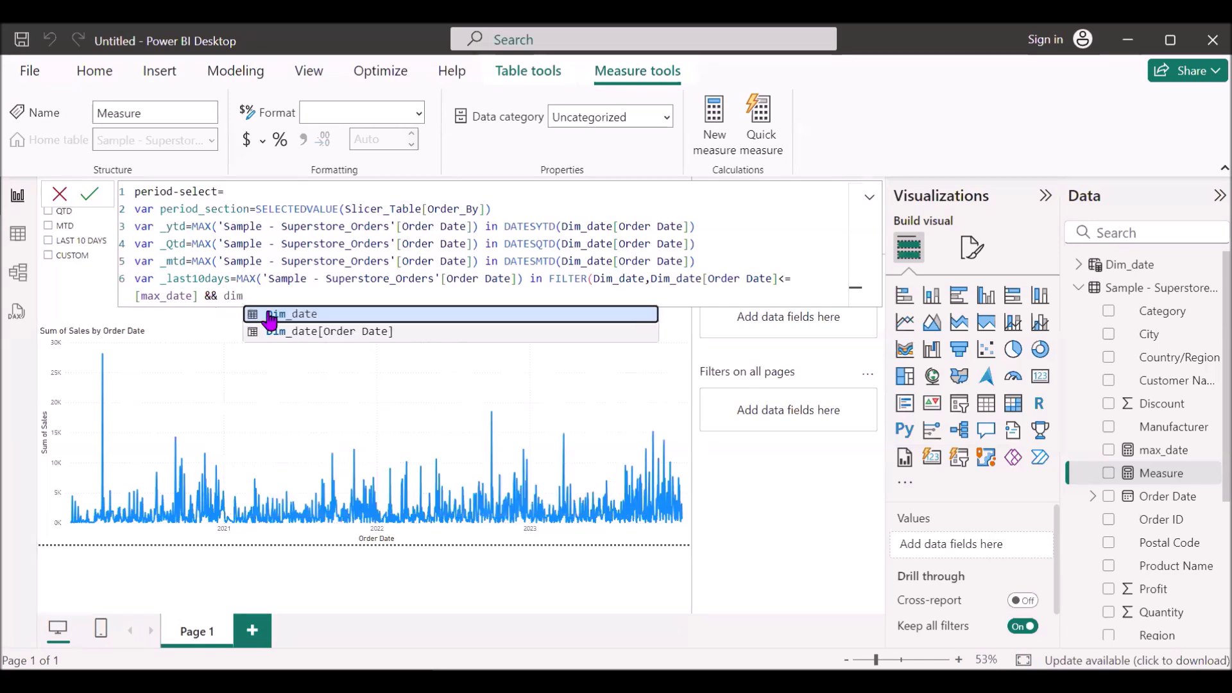
click(315, 331)
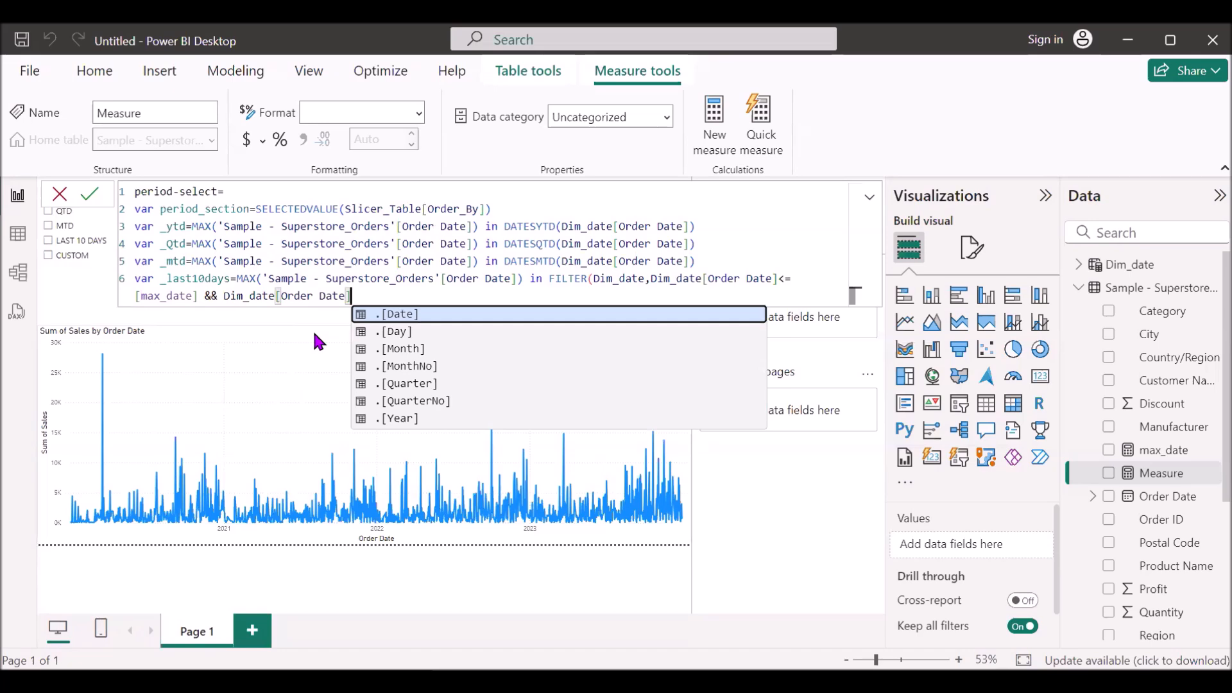
text(>=max)
key(Up)
key(Tab)
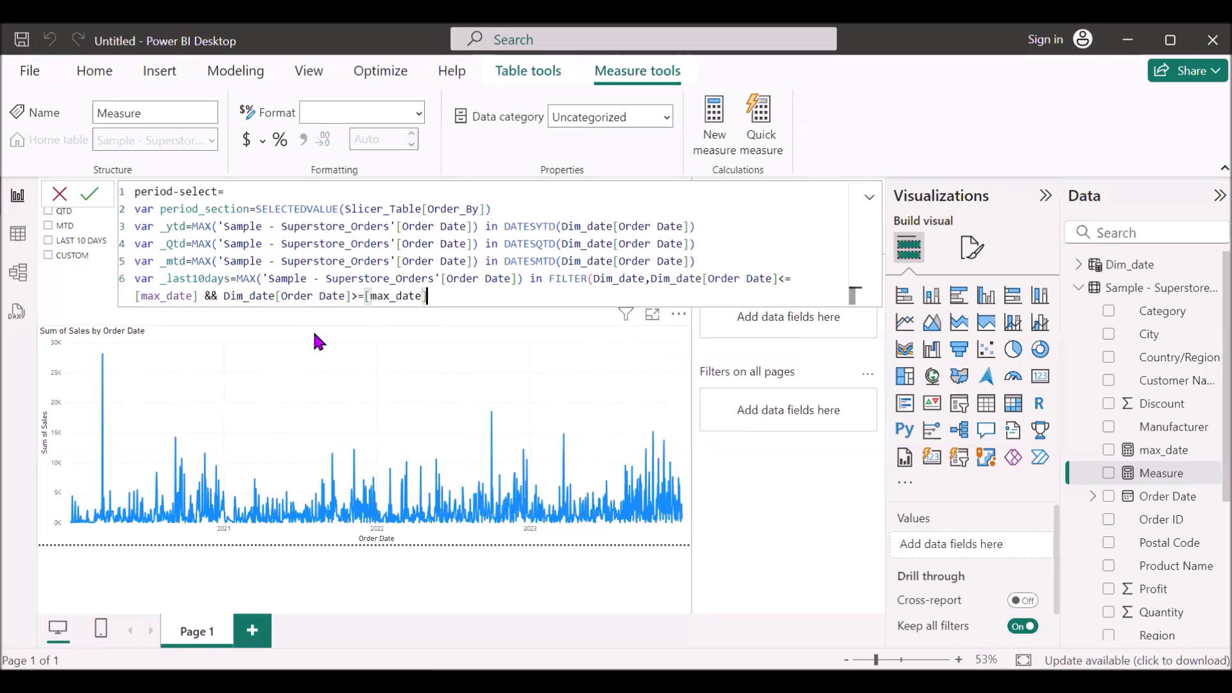
text(-10)
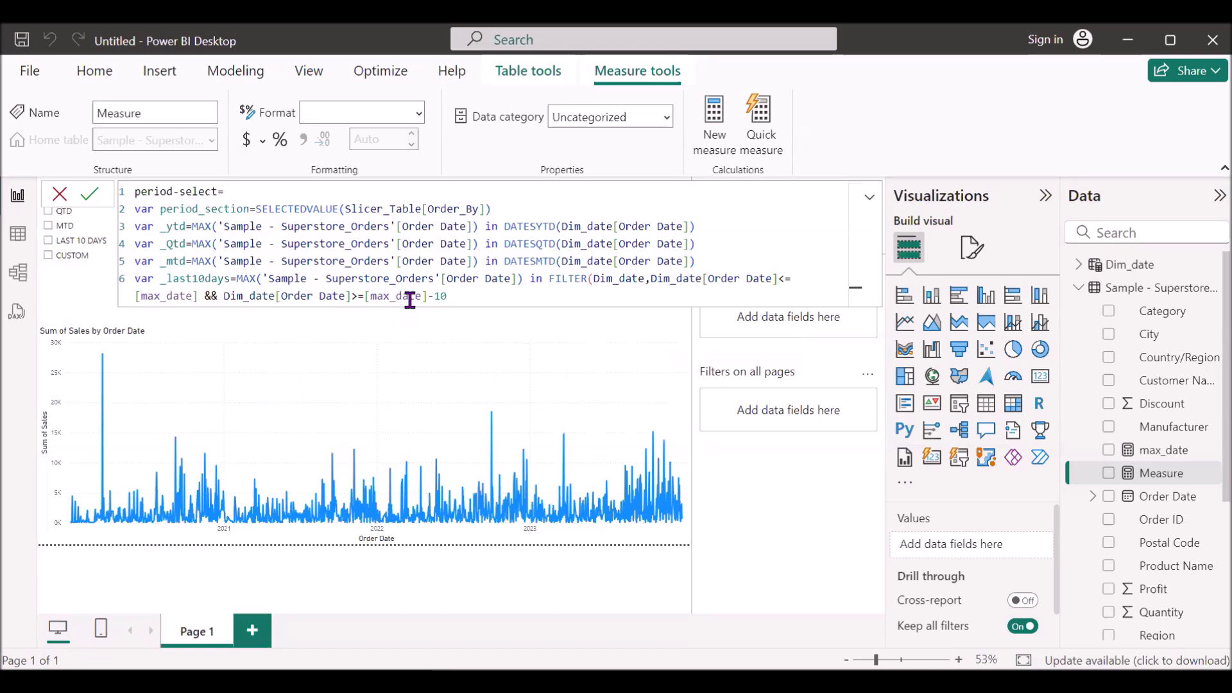
text())
Add line 7 declaring _custom as MAX('Sample - Superstore_Orders'[Order Date]) in ALL(Dim_date).
key(shift+Return)
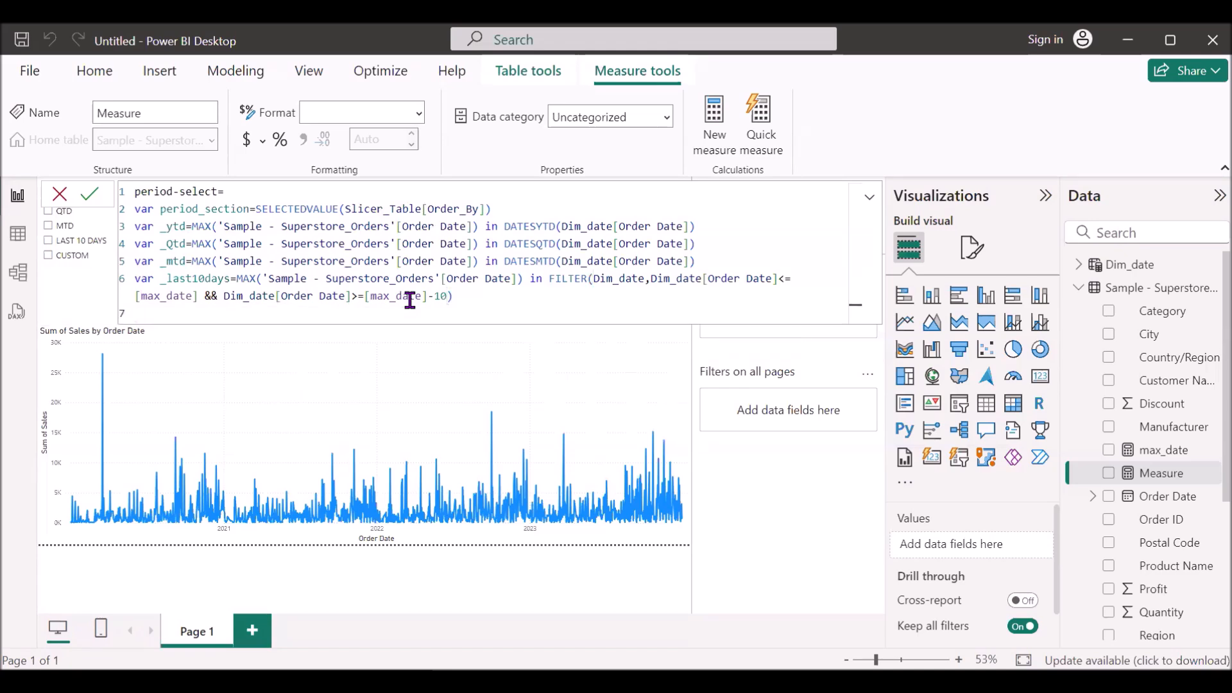
text(var _custom=MAX()
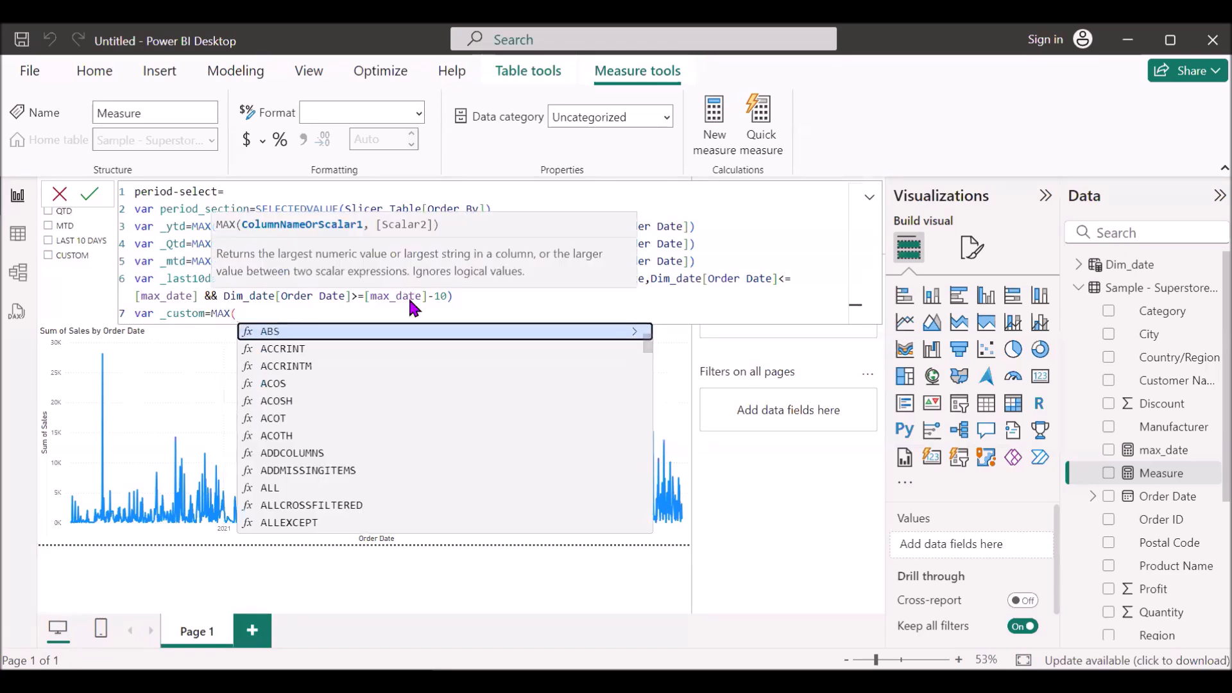
text(sample)
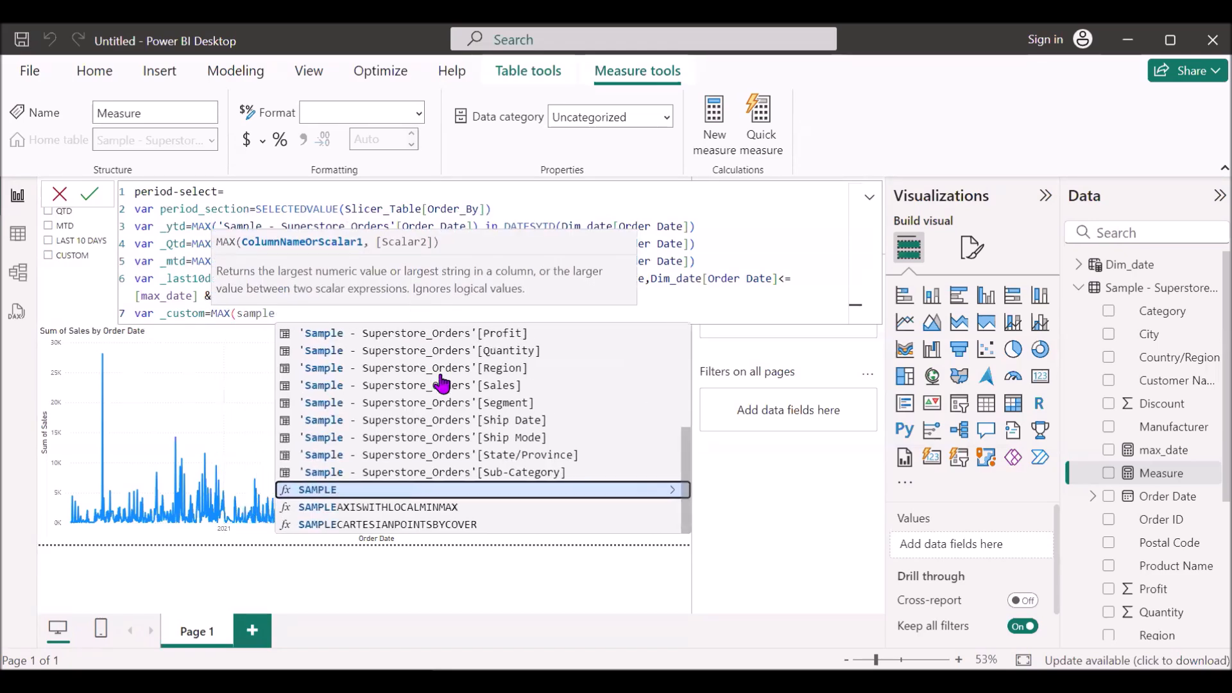
scroll(443, 384, up, 3)
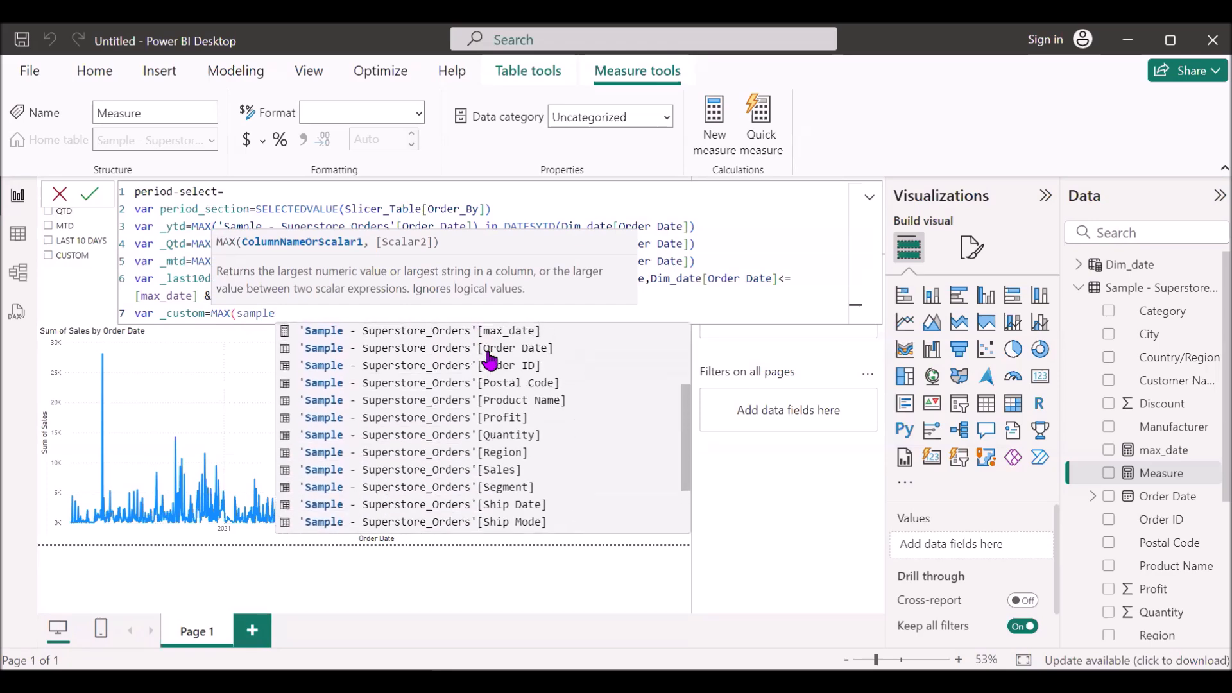
click(488, 349)
text() i)
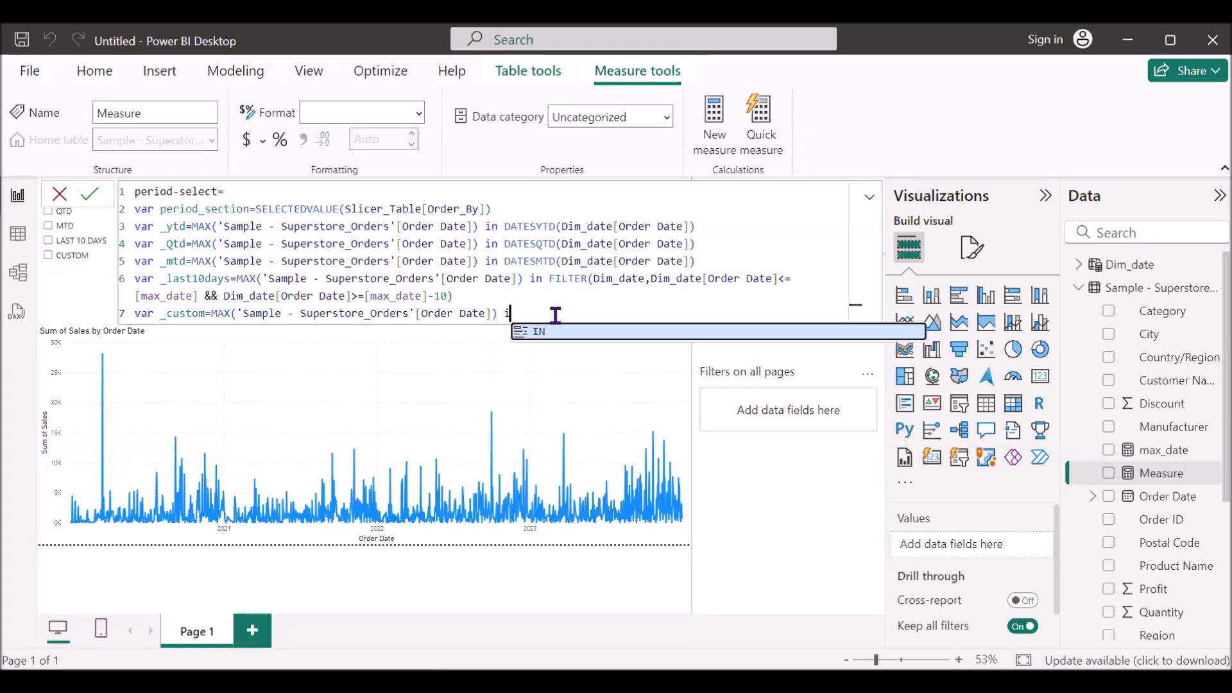
text(n all)
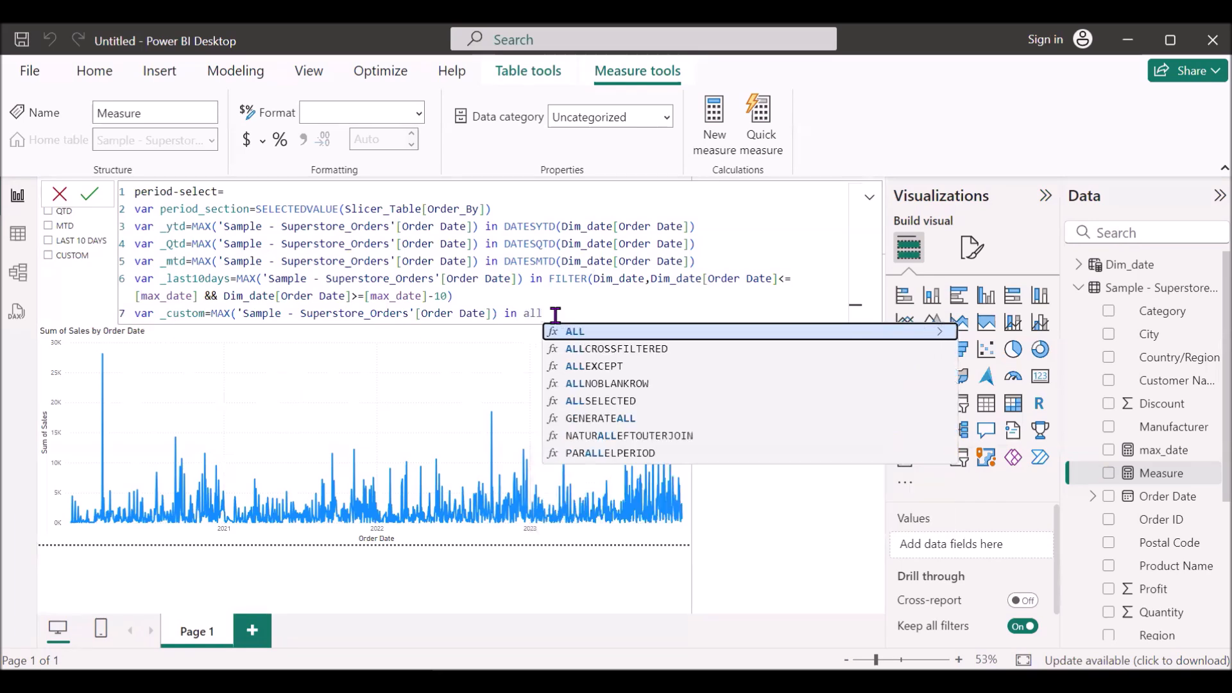
key(Tab)
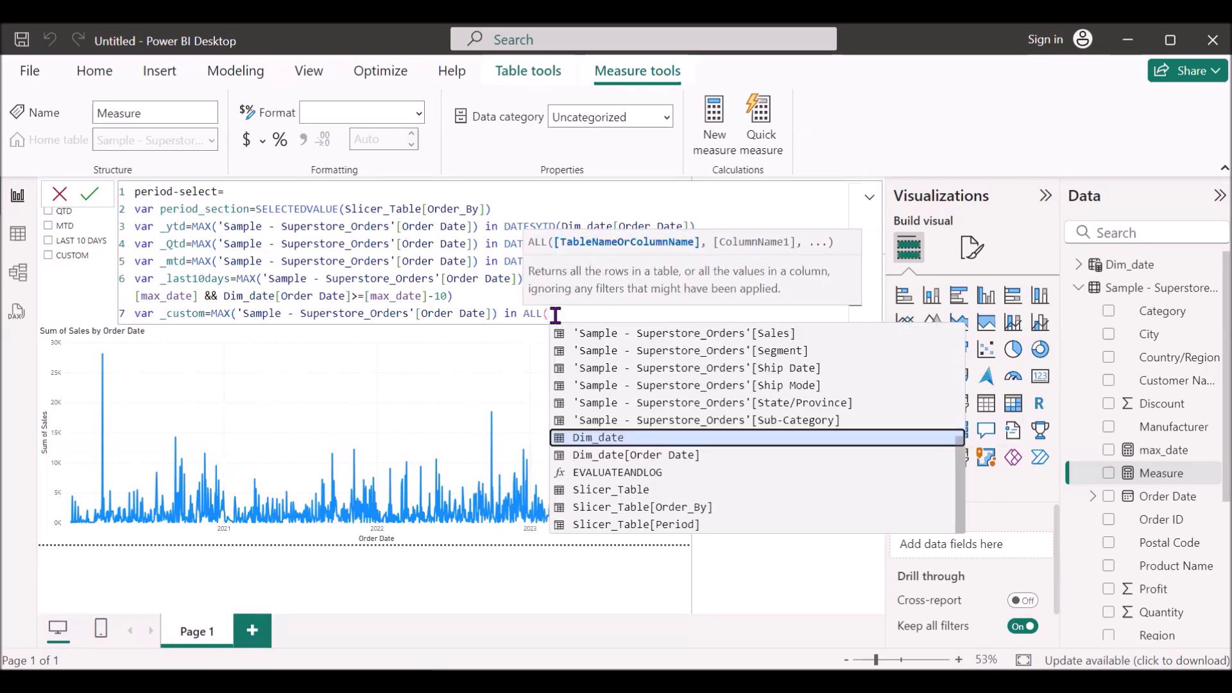
key(Tab)
text())
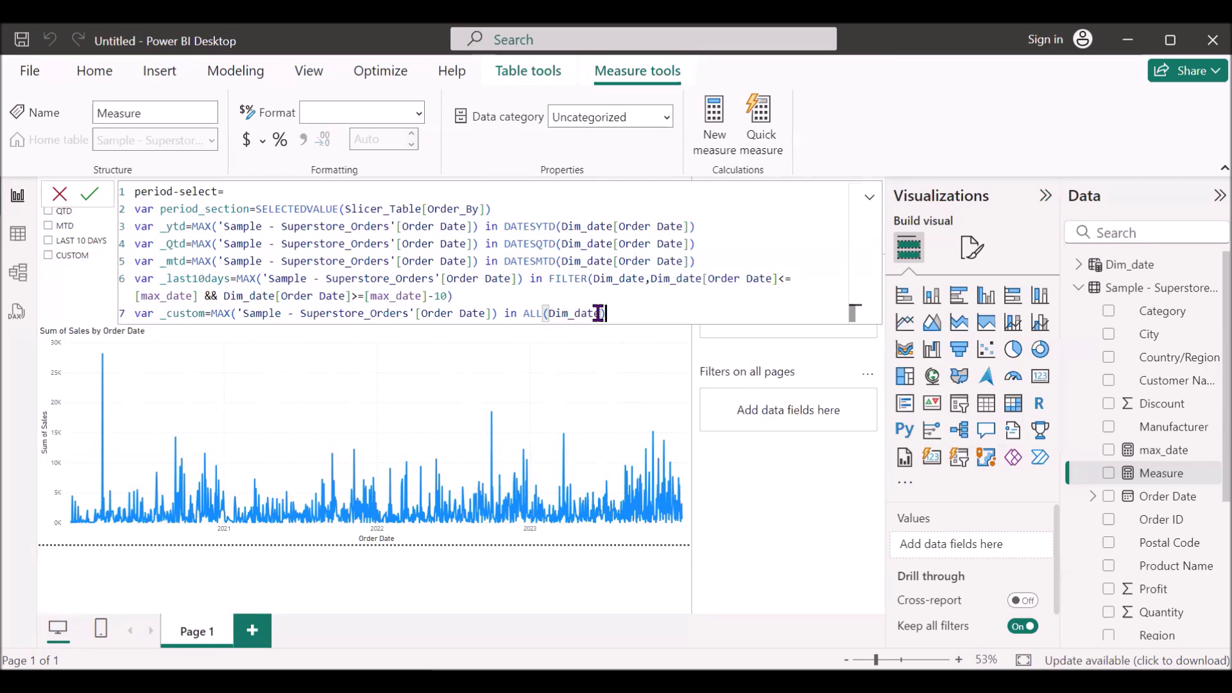
Add a RETURN line to the measure and begin line 9 with SWITCH evaluating period_section.
key(shift+Return)
text(RETURN)
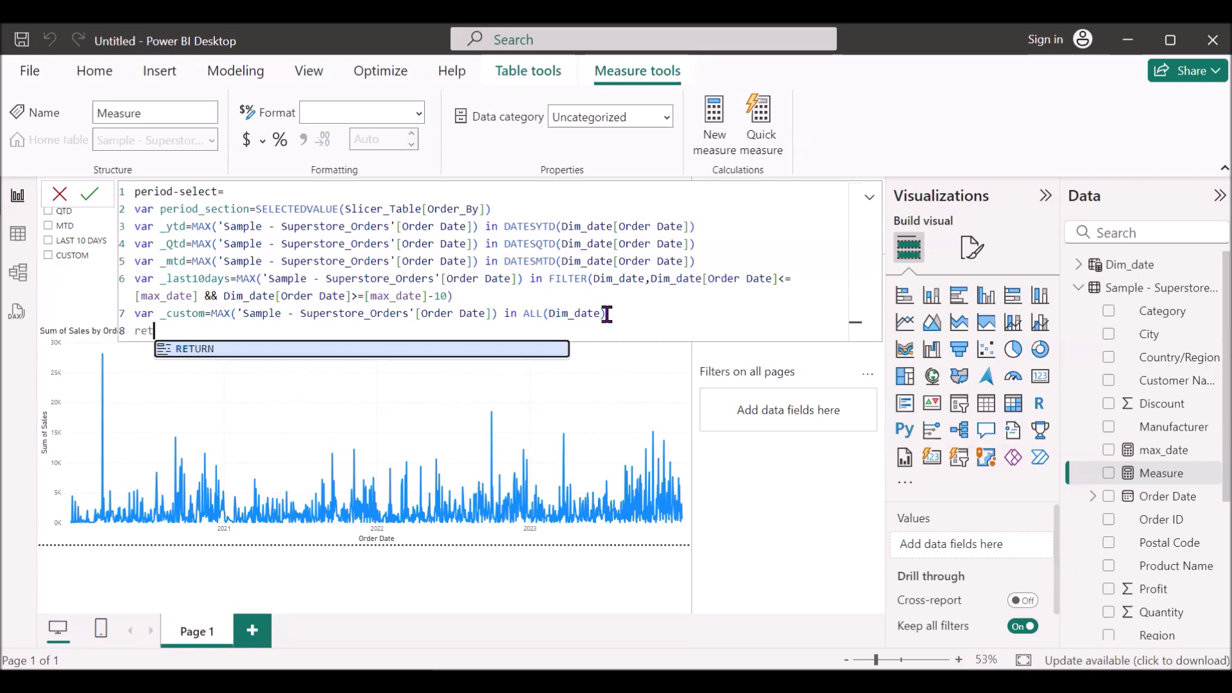
key(shift+Return)
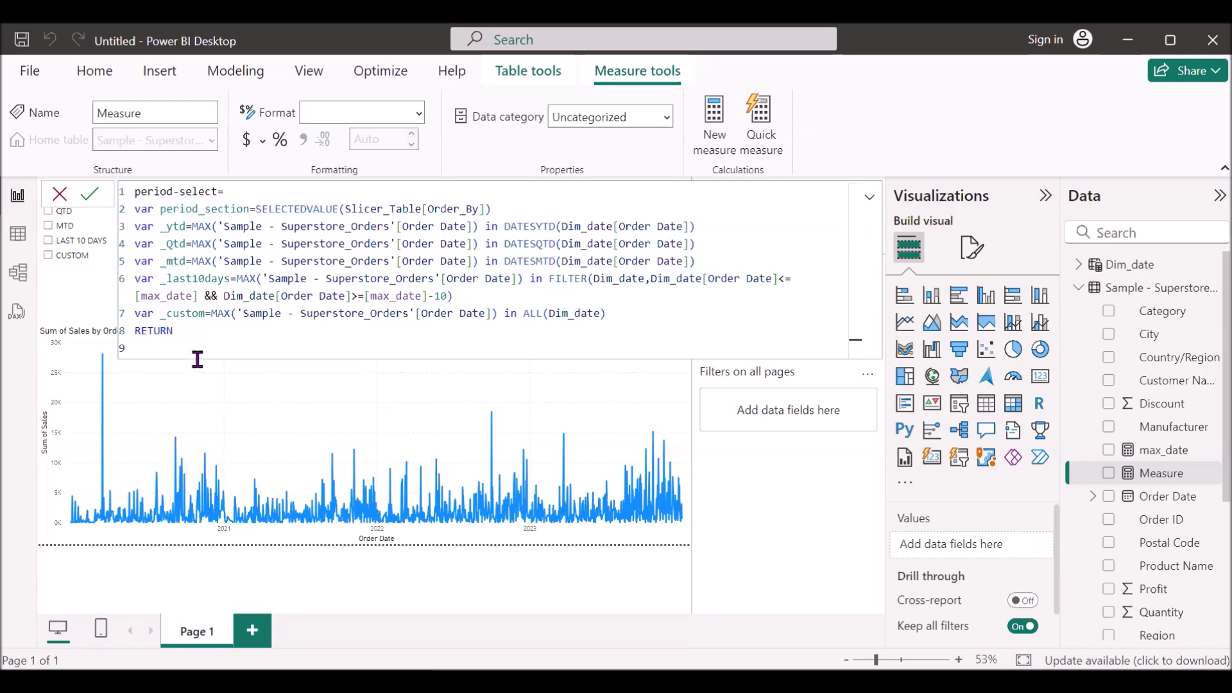
text(swi)
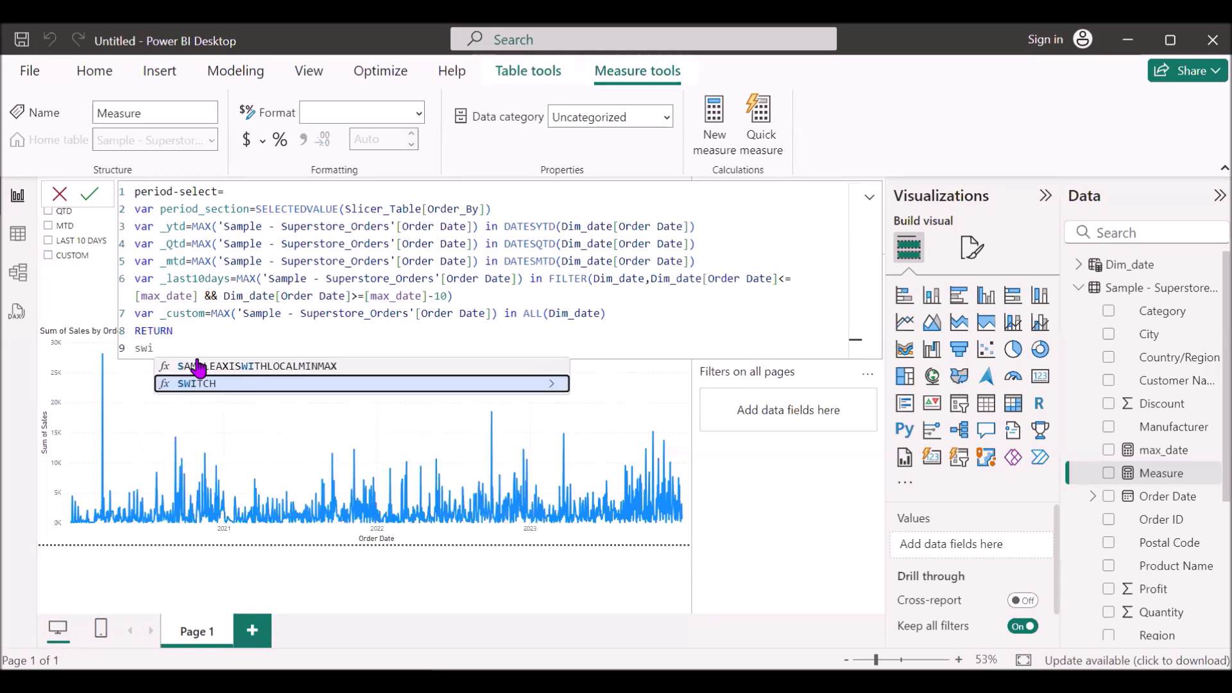
key(Tab)
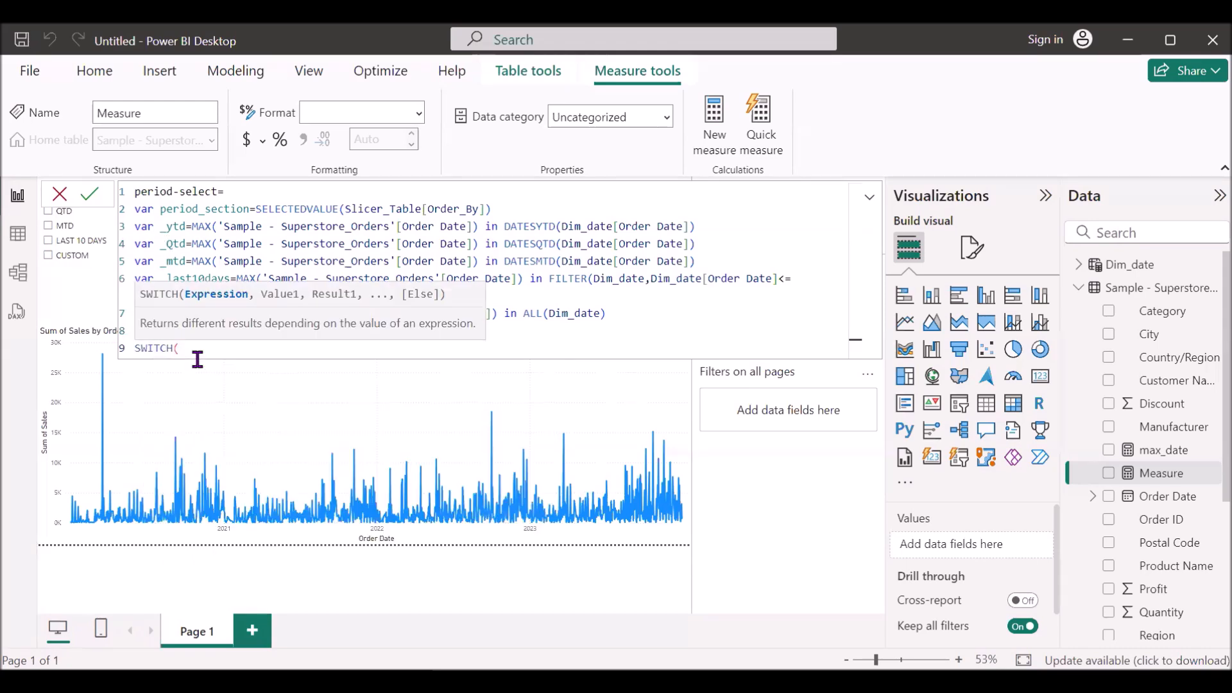
text(perio)
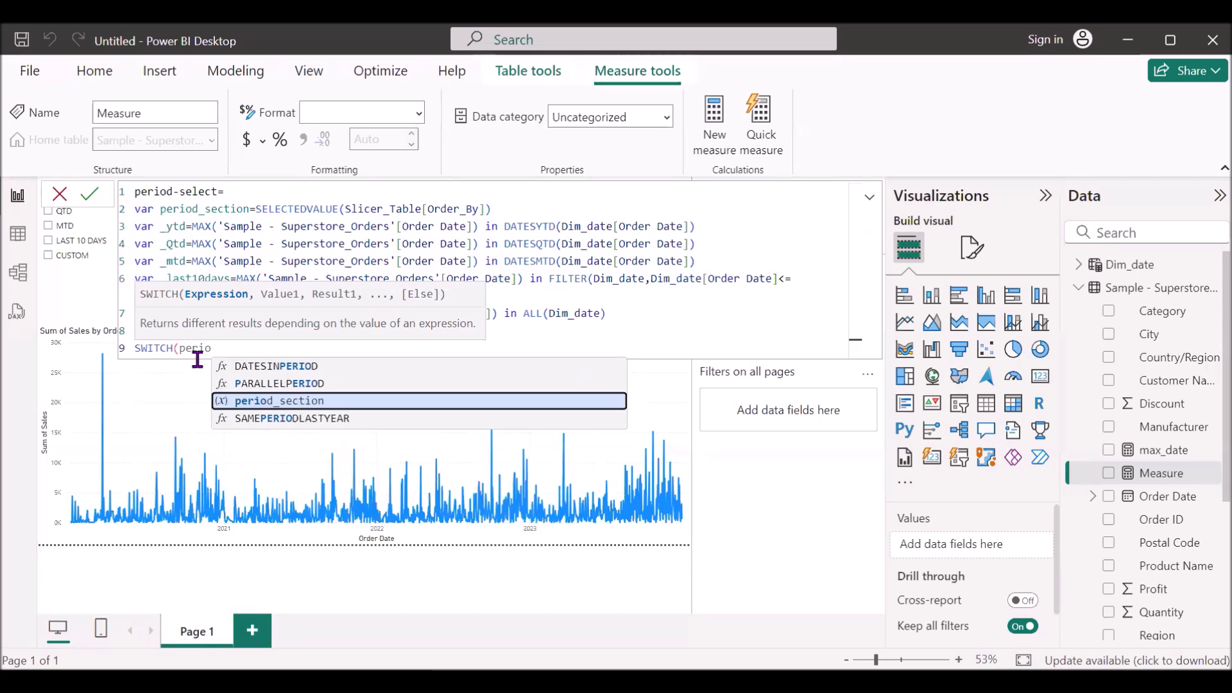
key(Tab)
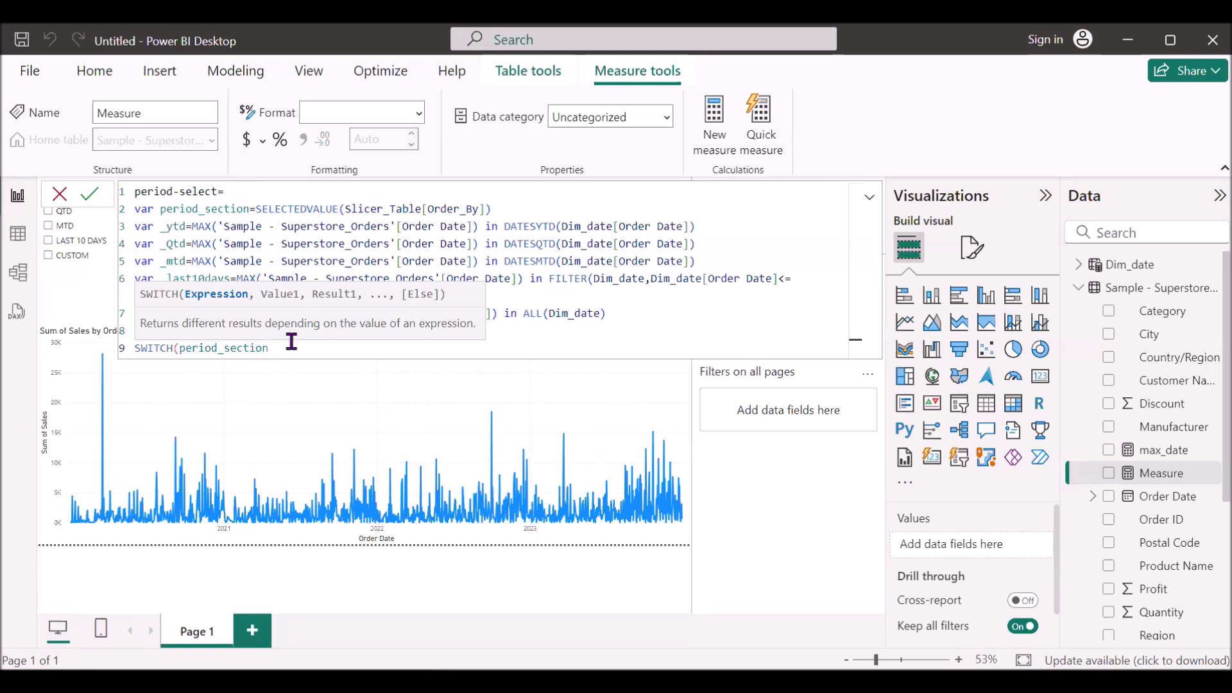
Add the SWITCH cases 1 for _ytd, 2 for _Qtd and 3 for _mtd.
text(,1,_ytd)
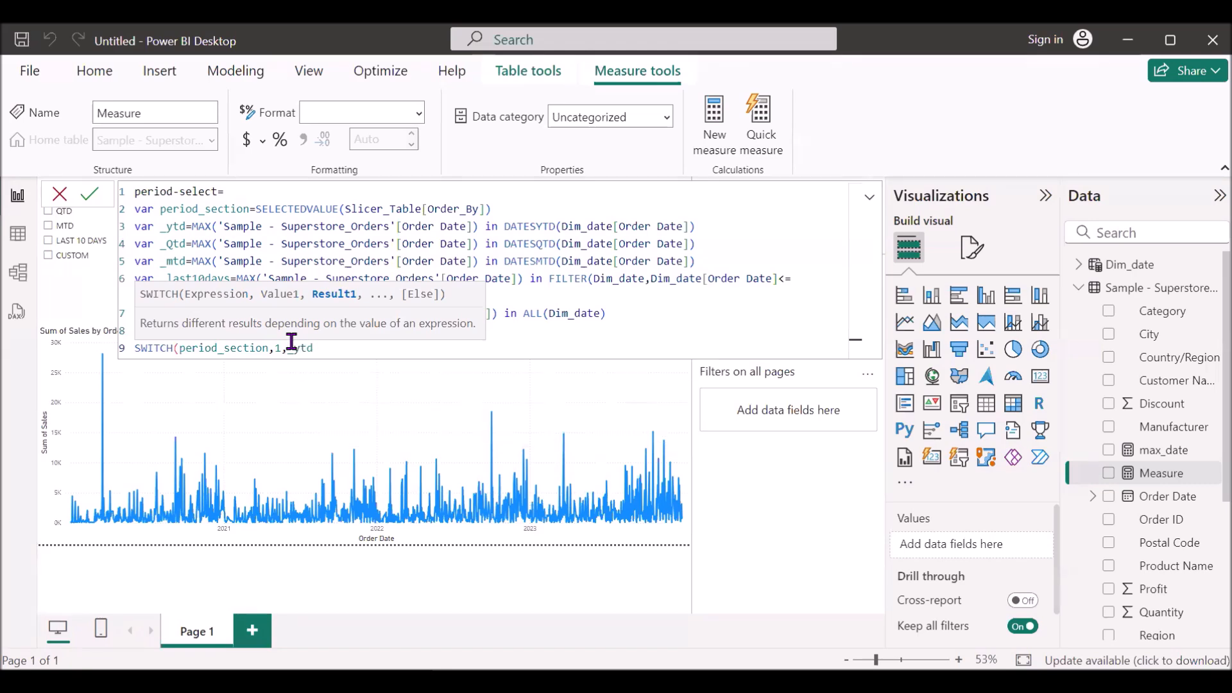
text(,2)
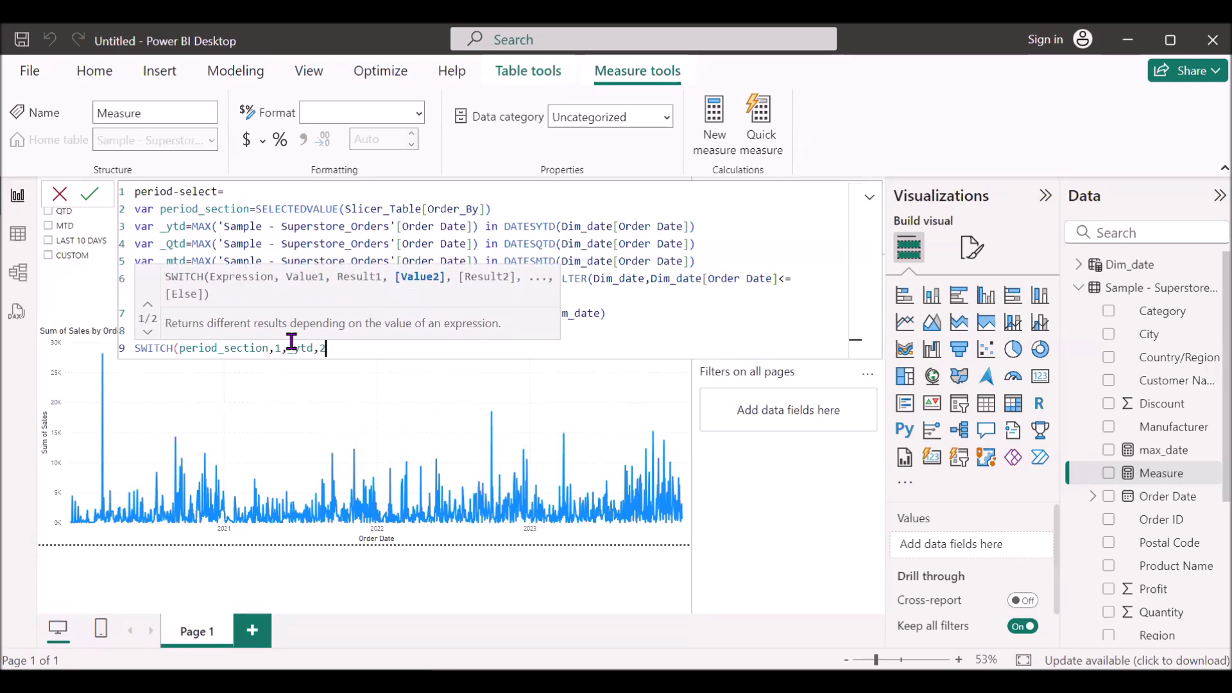
text(,_q)
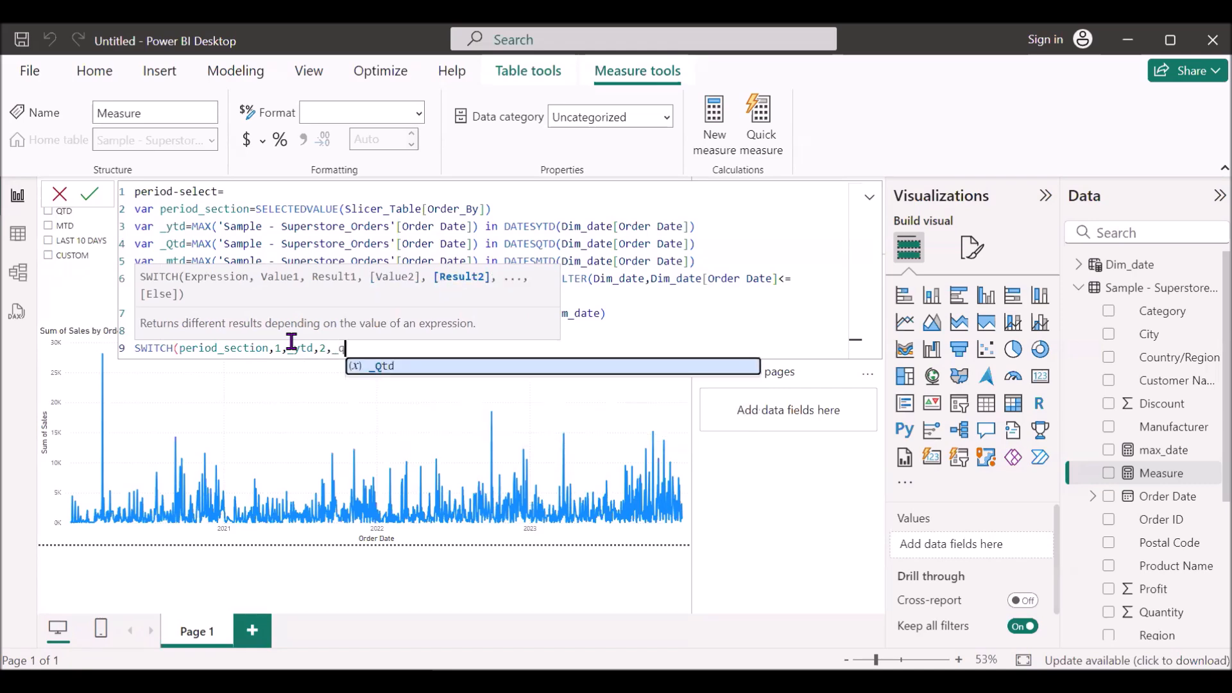
click(368, 367)
text(,3)
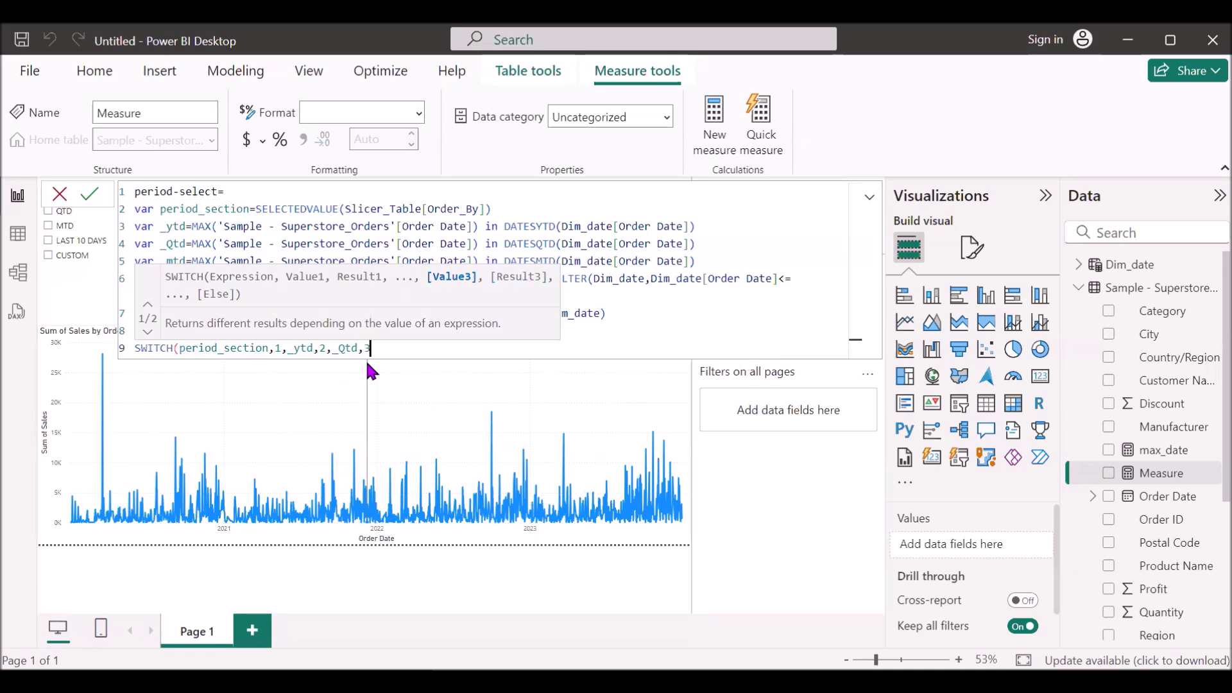
text(,_m)
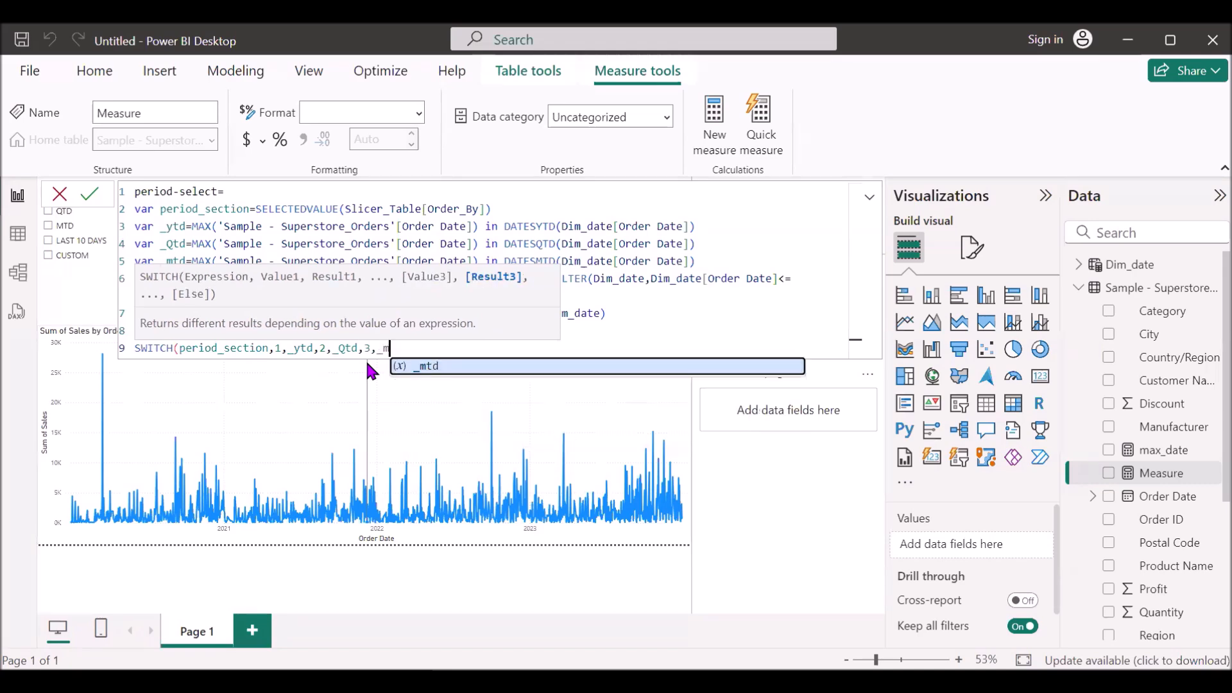
key(Tab)
Add the SWITCH cases 4 for _last10days and 5 for _custom, and close the parenthesis.
text(,4)
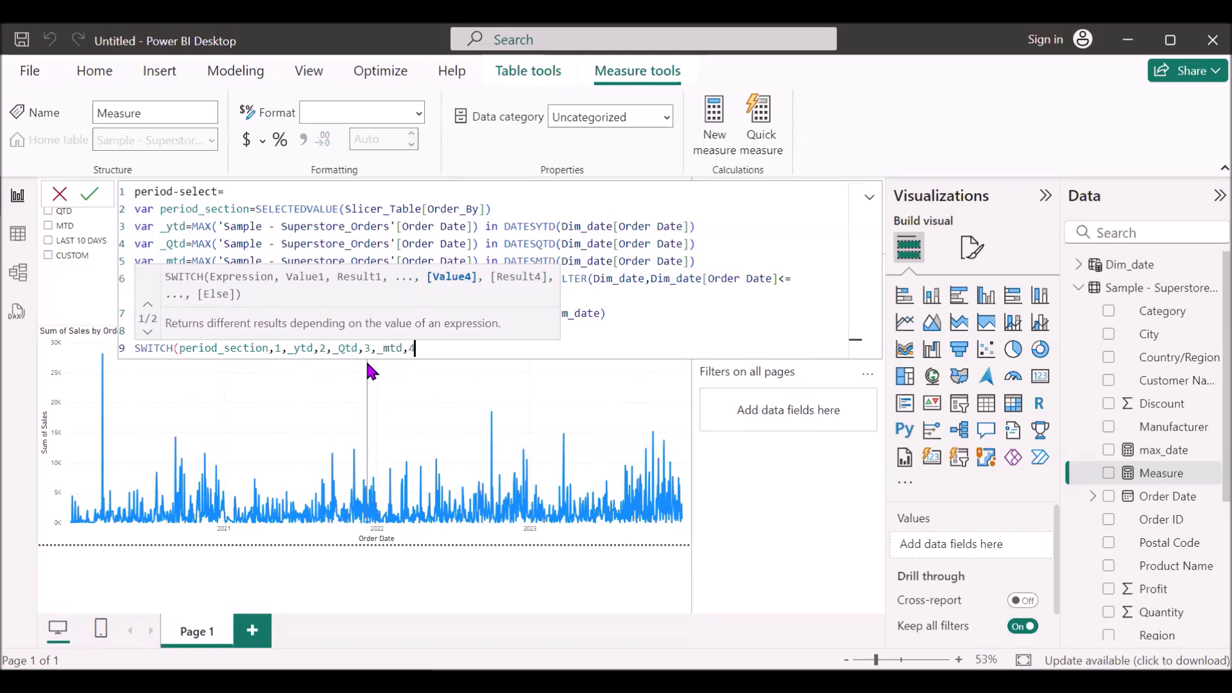
text(,las)
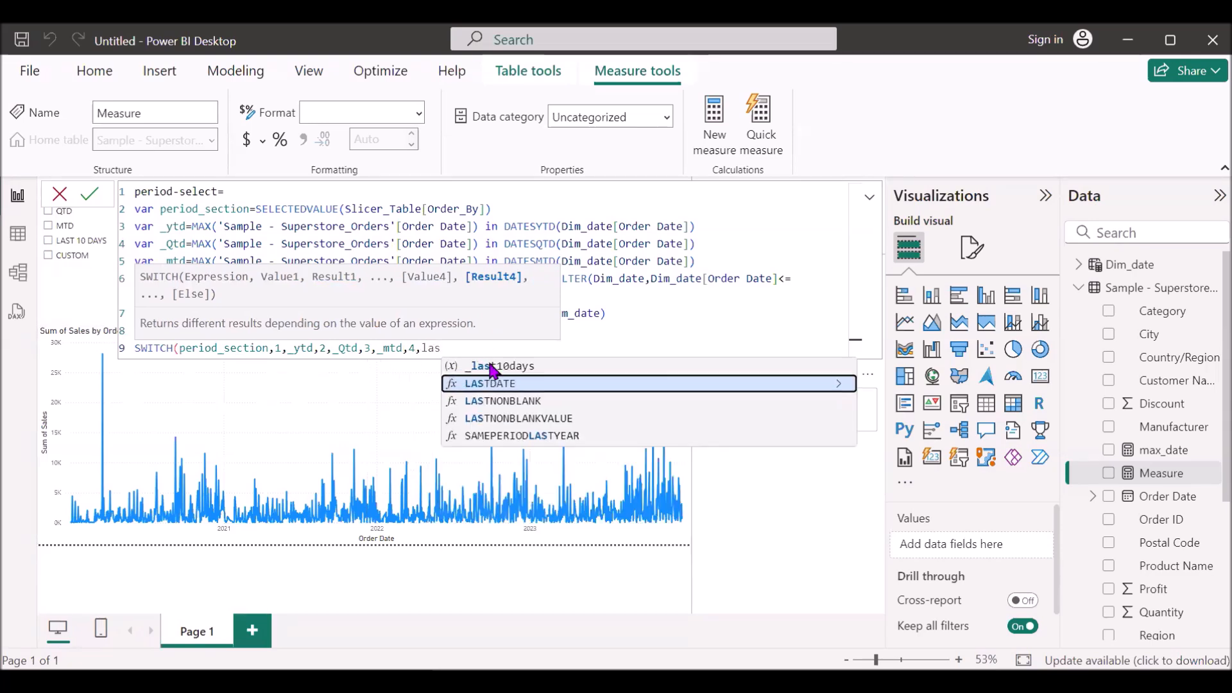
click(489, 365)
text(,5)
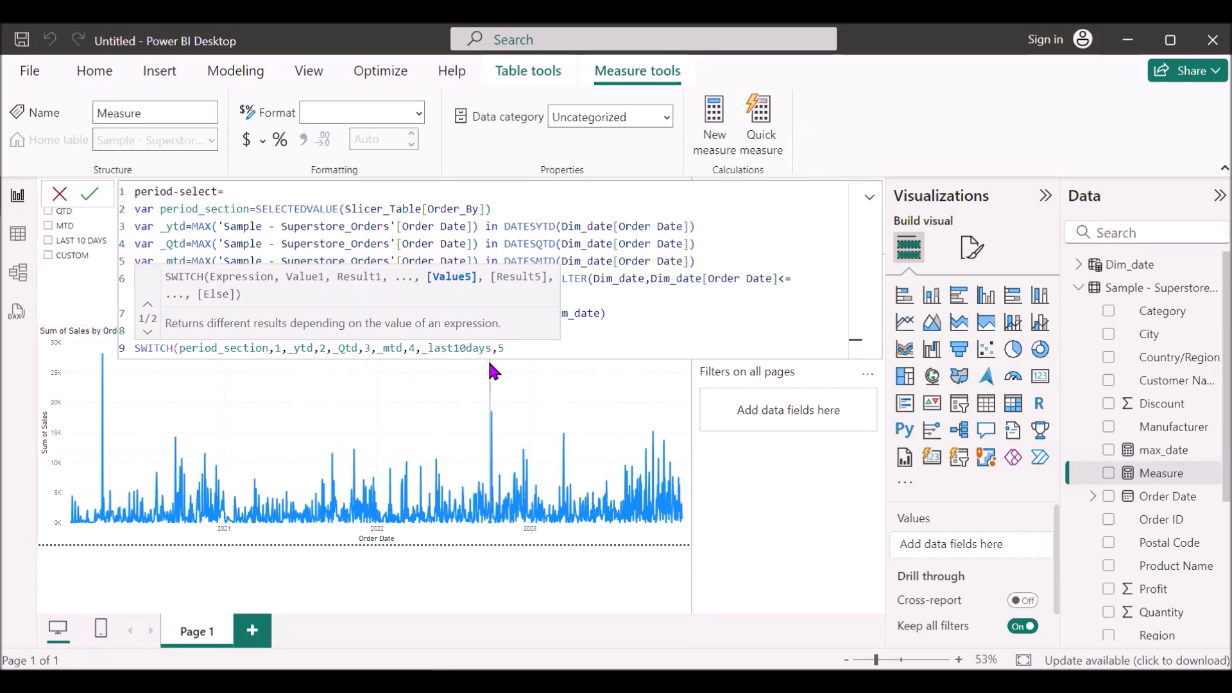
text(,cu)
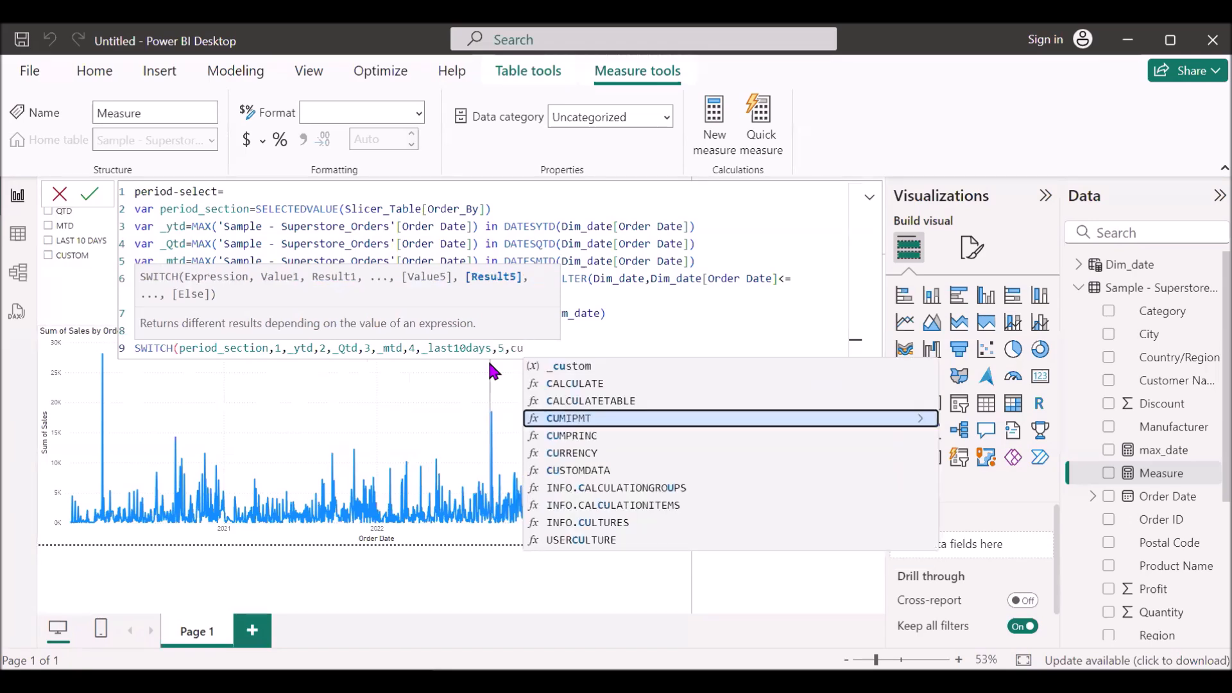
click(577, 368)
text())
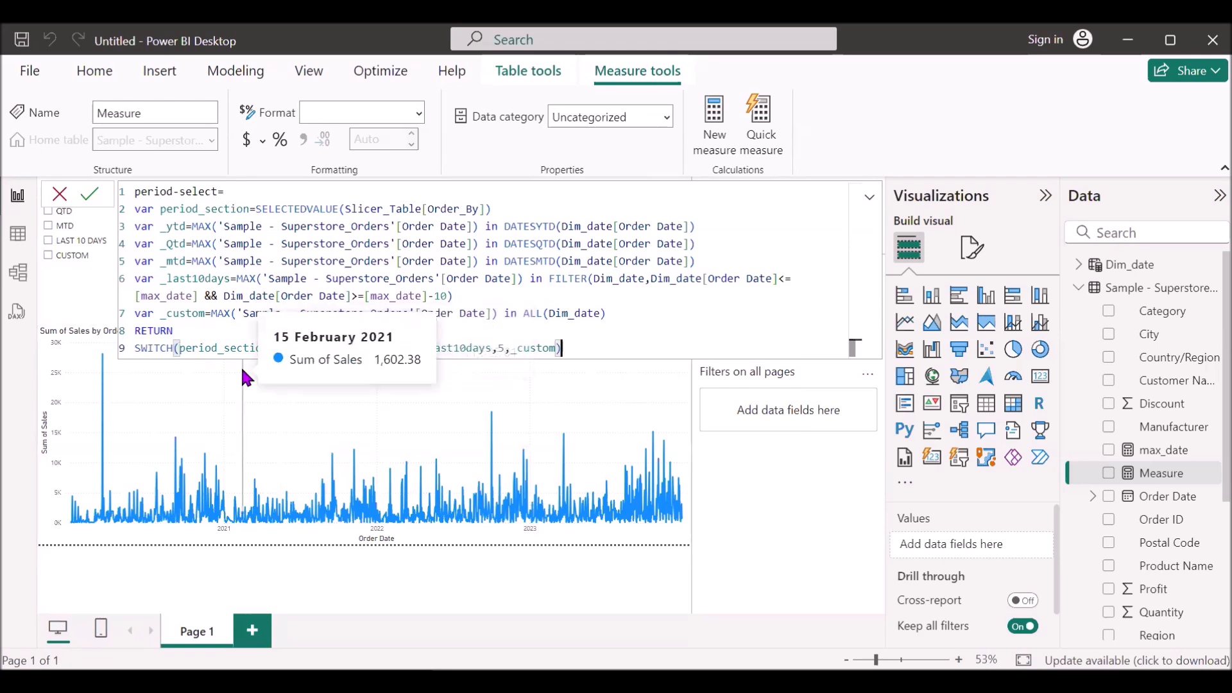
Wrap the whole SWITCH expression in int( ) and commit the period-select measure.
double_click(137, 352)
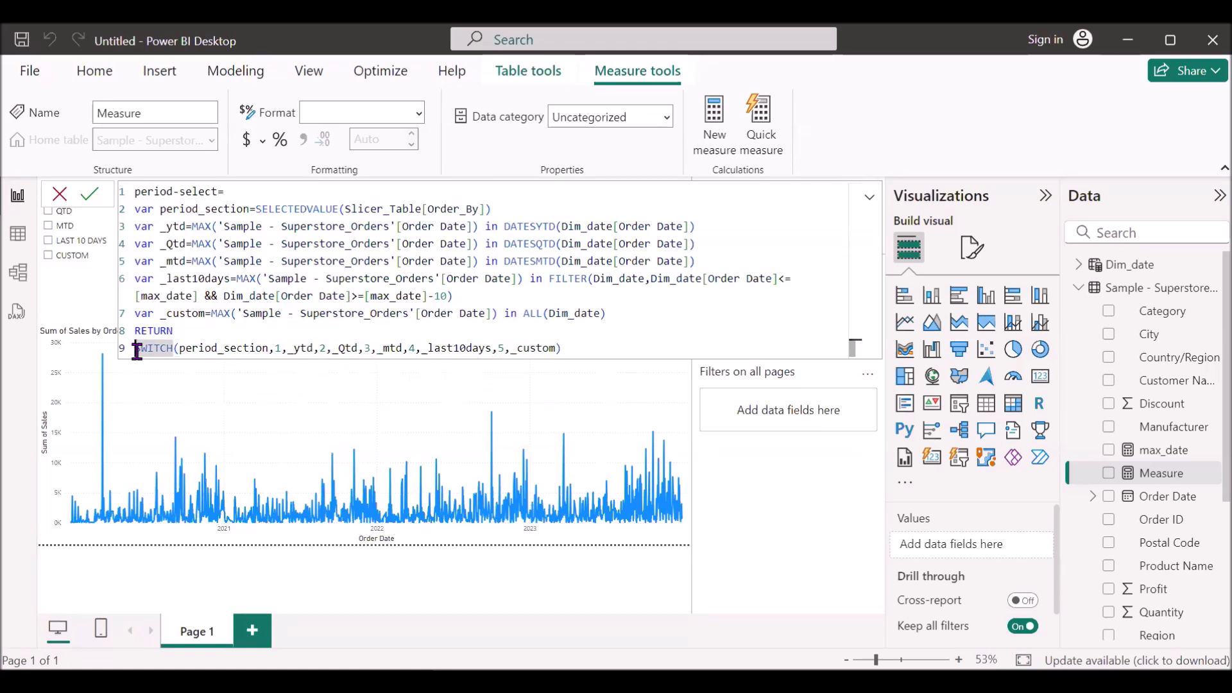
text(int()
key(End)
text())
key(Return)
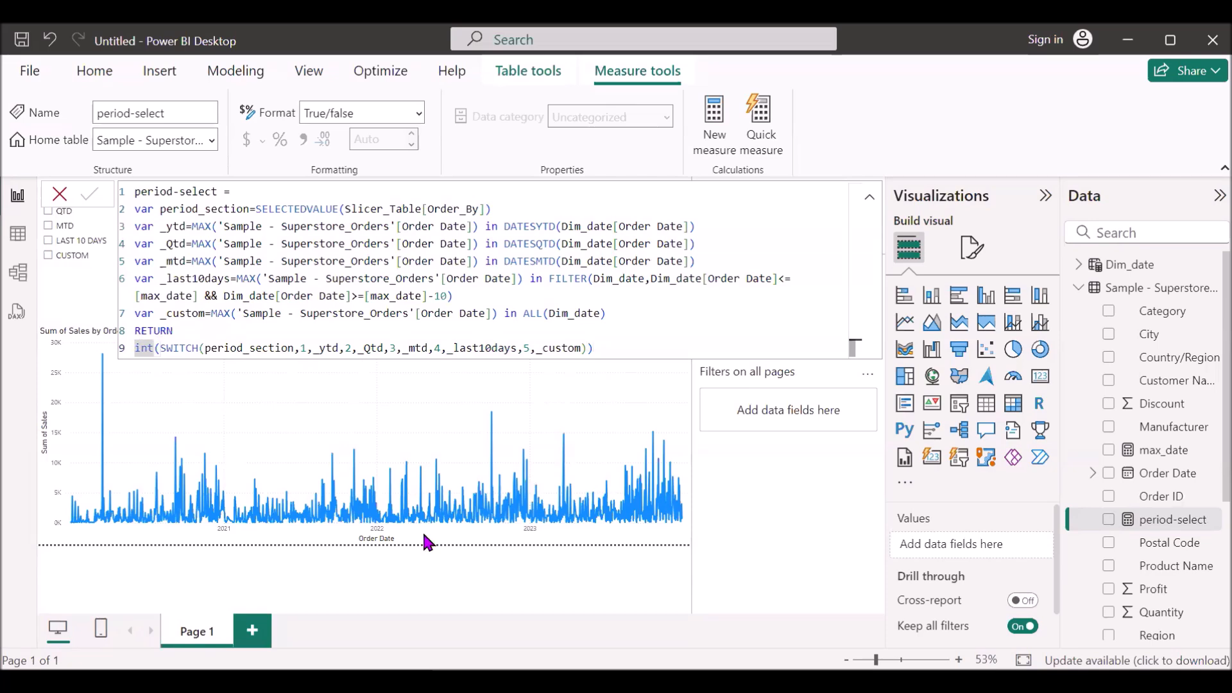
Add the period-select measure as a visual-level filter on the Sum of Sales by Order Date chart.
click(363, 591)
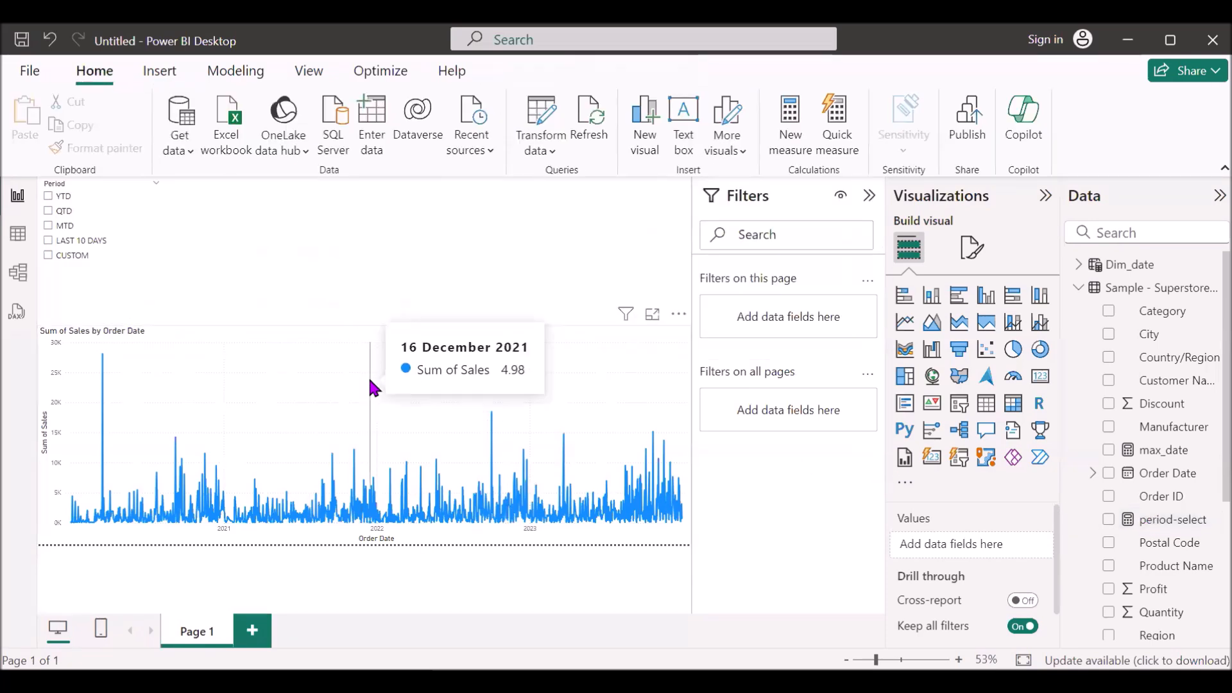
click(329, 369)
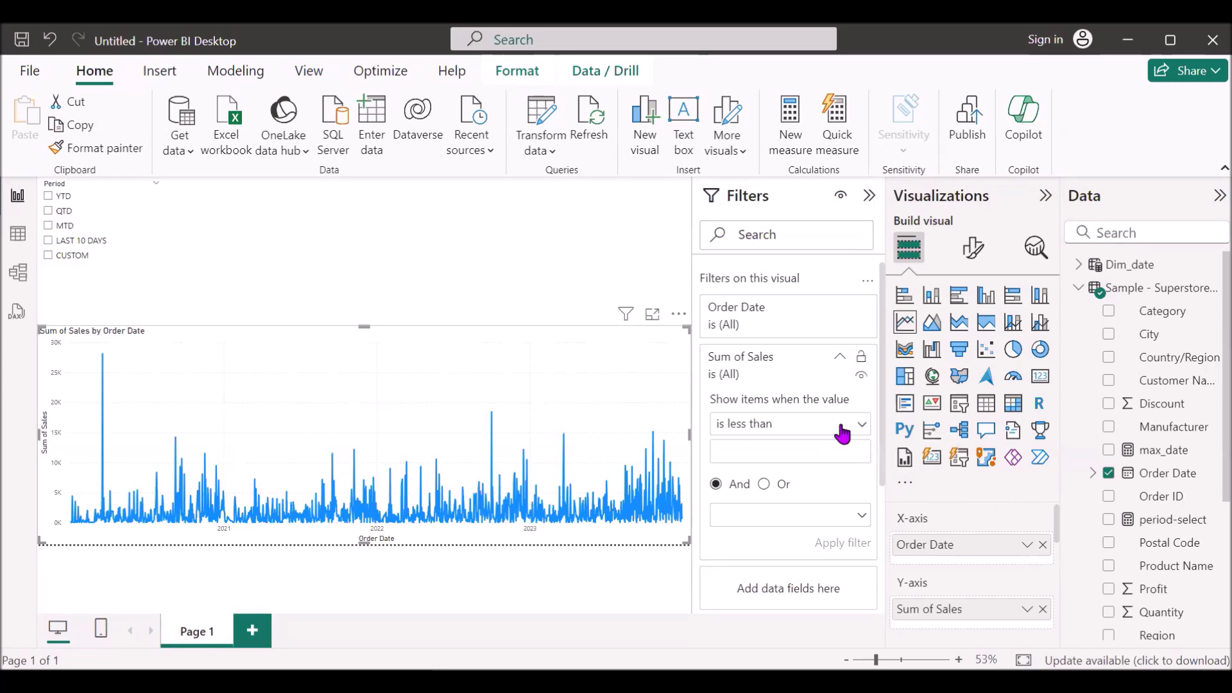
click(840, 358)
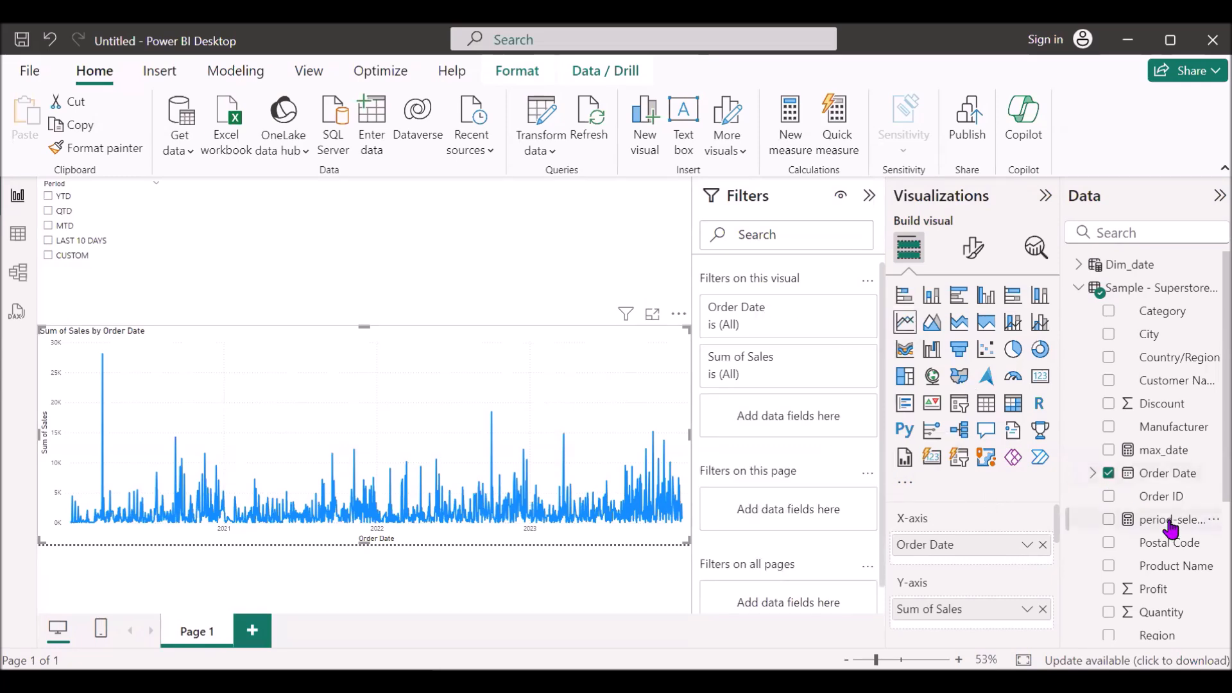
drag(1162, 530, 790, 433)
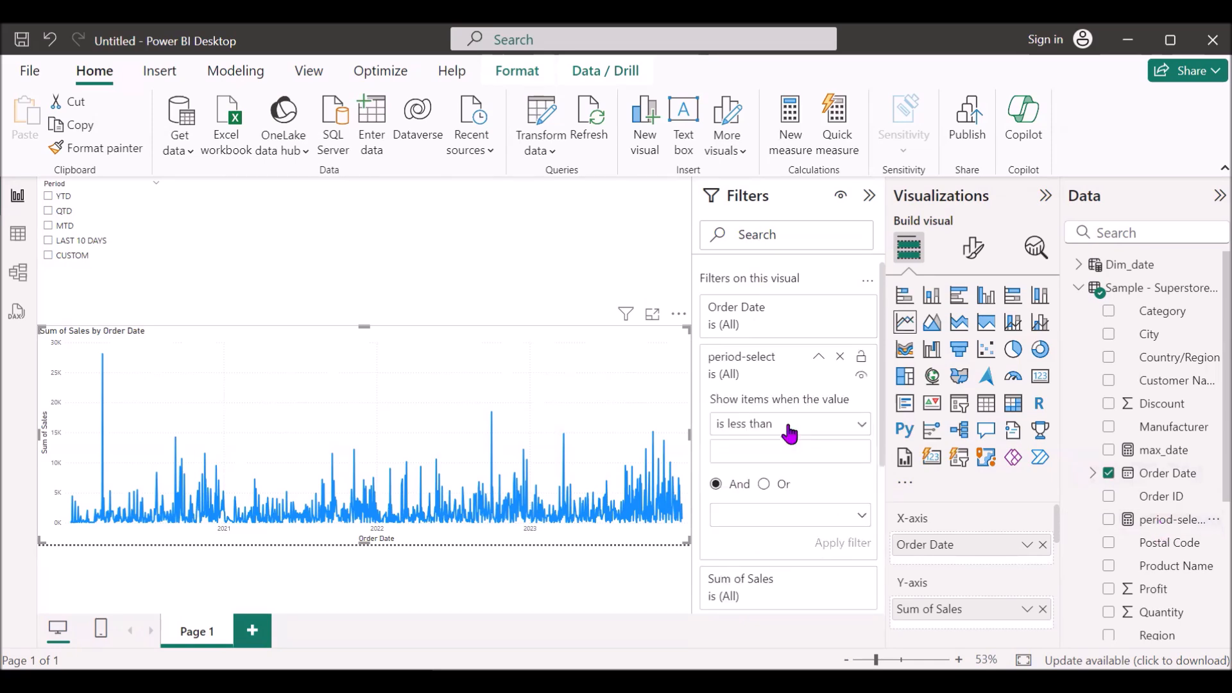
Set the period-select filter to show items when the value is 1, and apply it.
click(857, 431)
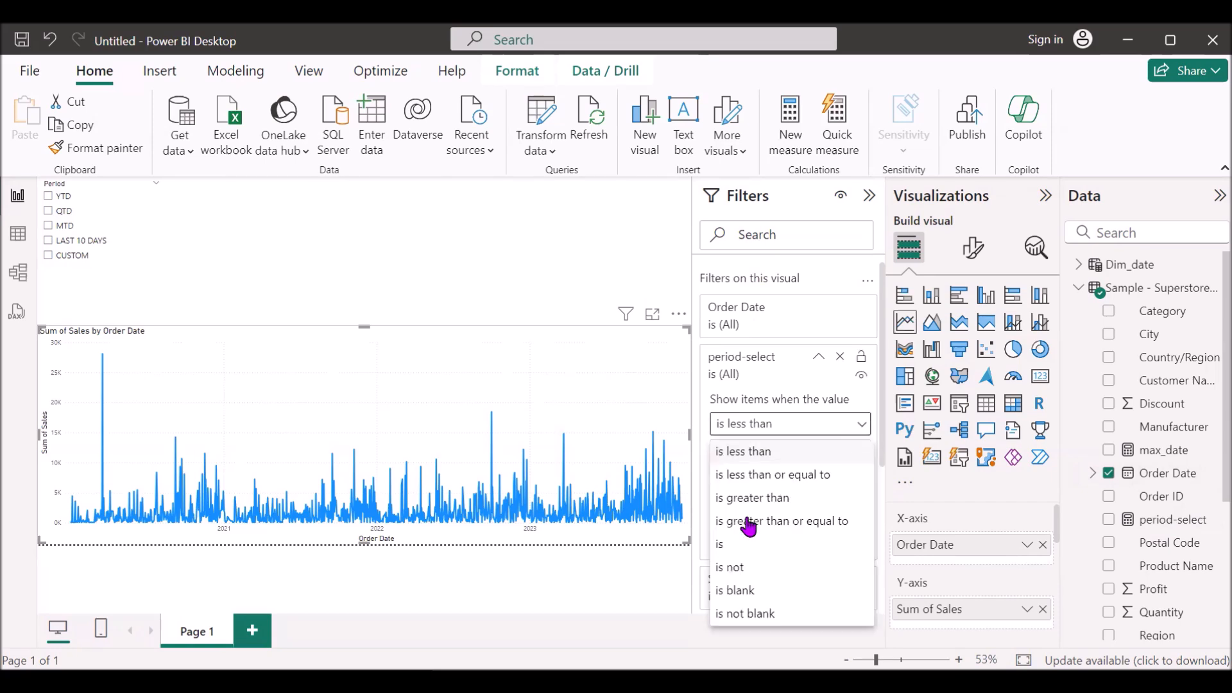
click(732, 550)
click(756, 457)
text(1)
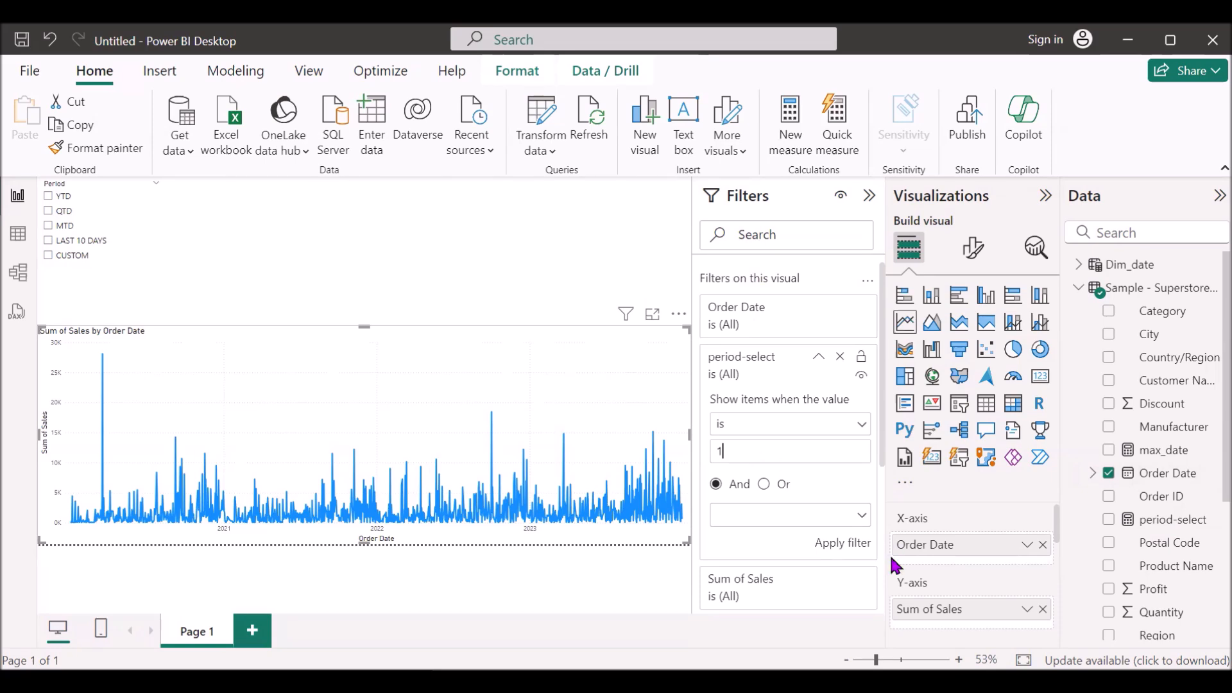
click(854, 544)
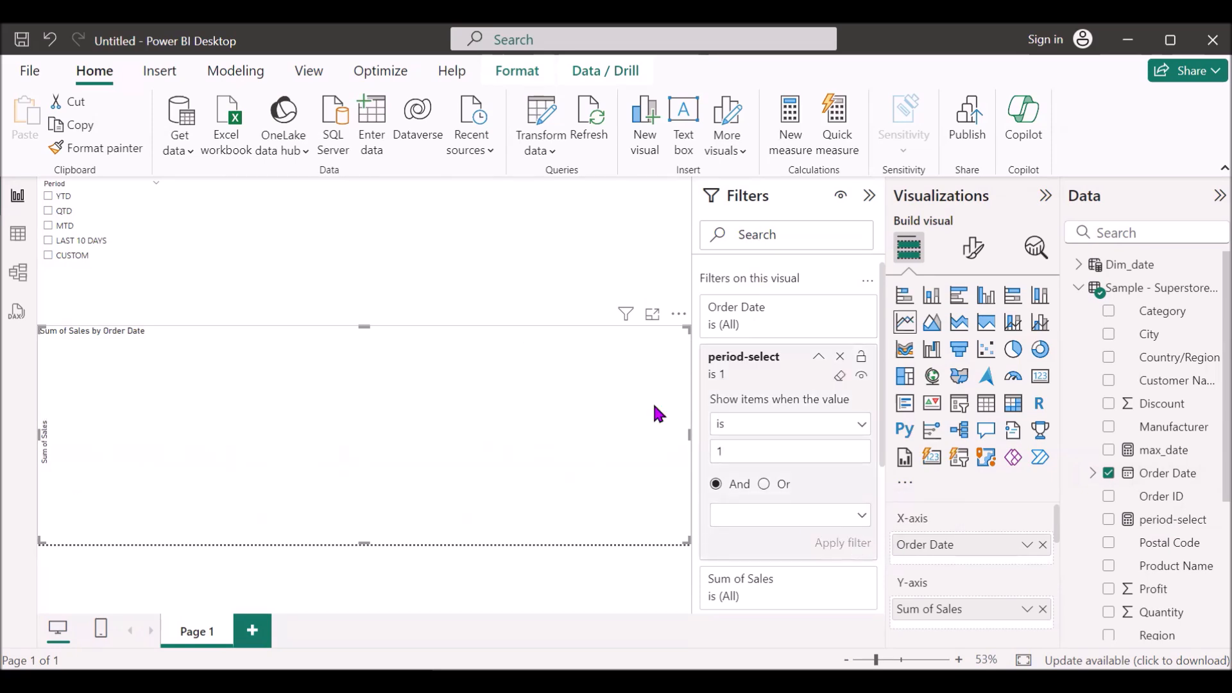
Test the Period slicer on the sales chart by selecting YTD, MTD, LAST 10 DAYS and CUSTOM in turn.
click(327, 280)
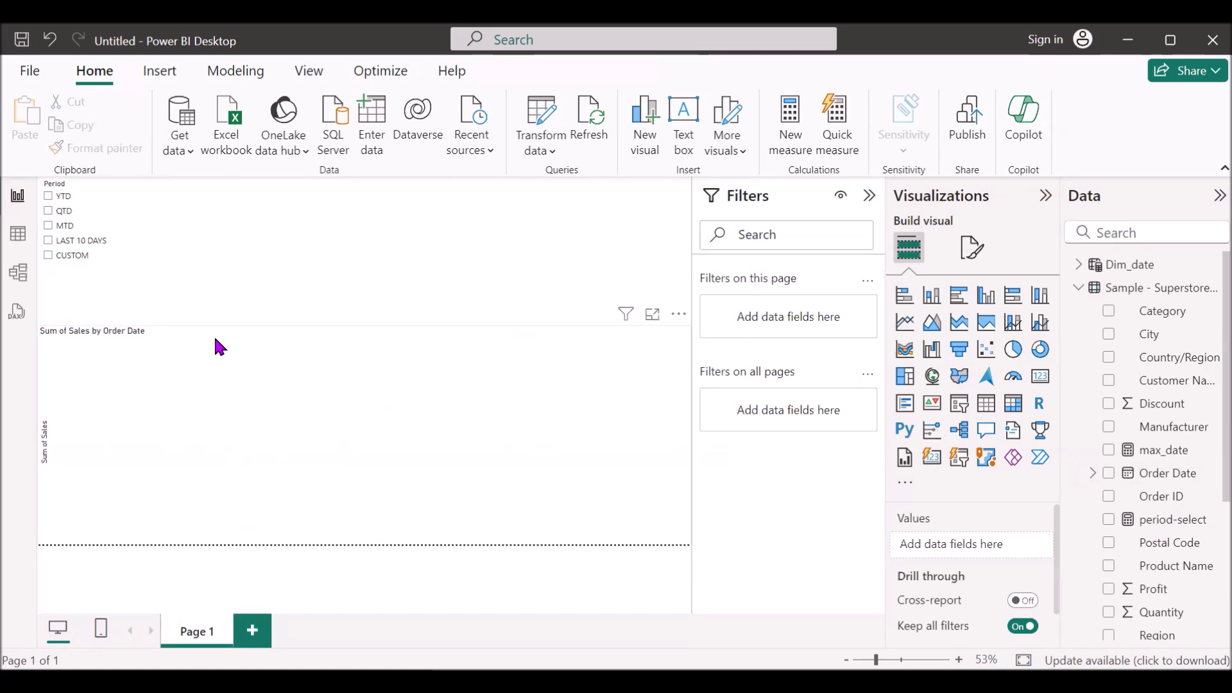
click(48, 196)
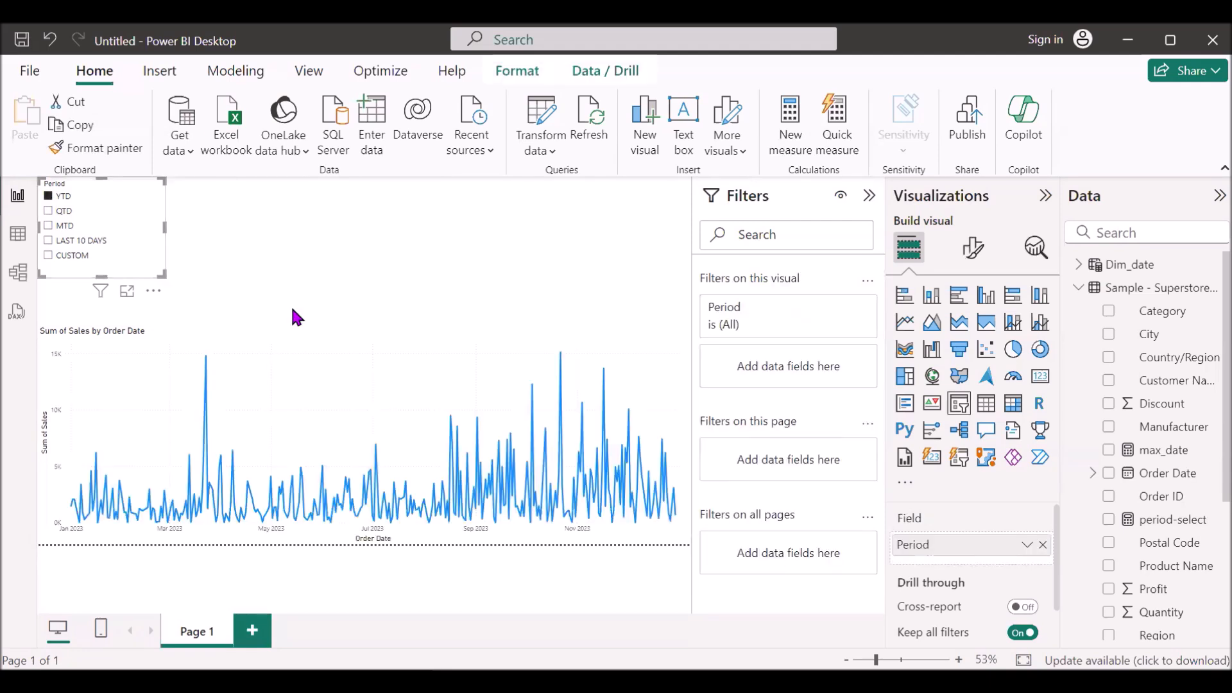
click(49, 227)
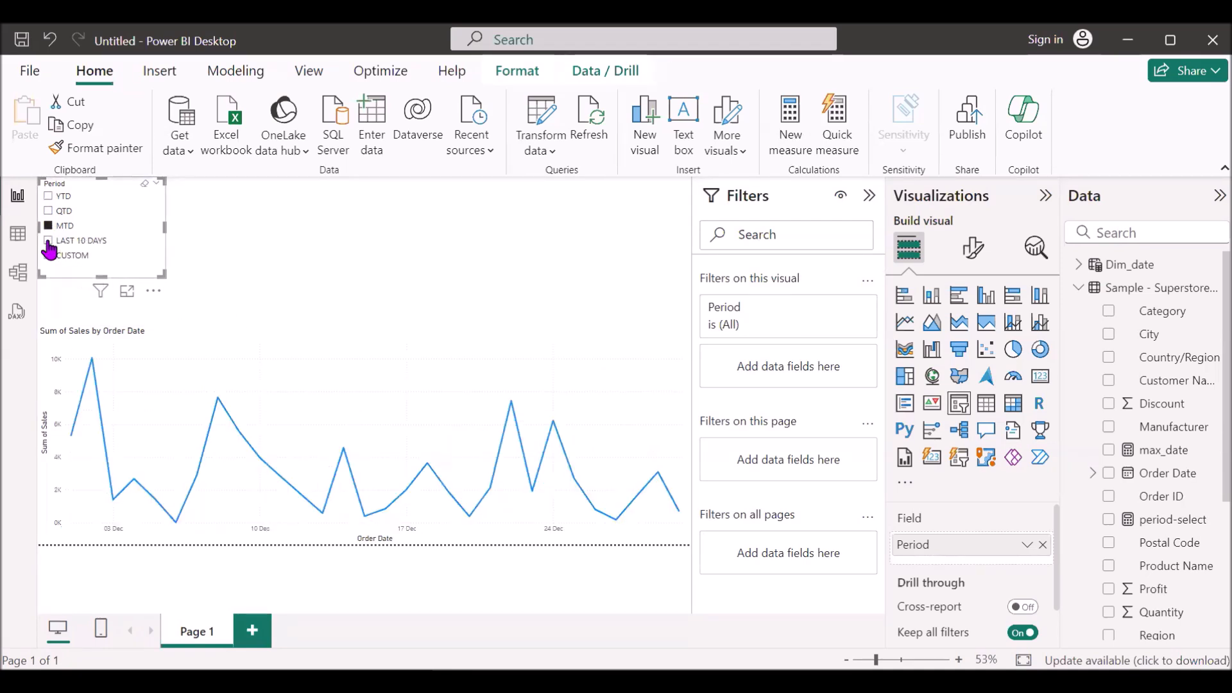
click(48, 241)
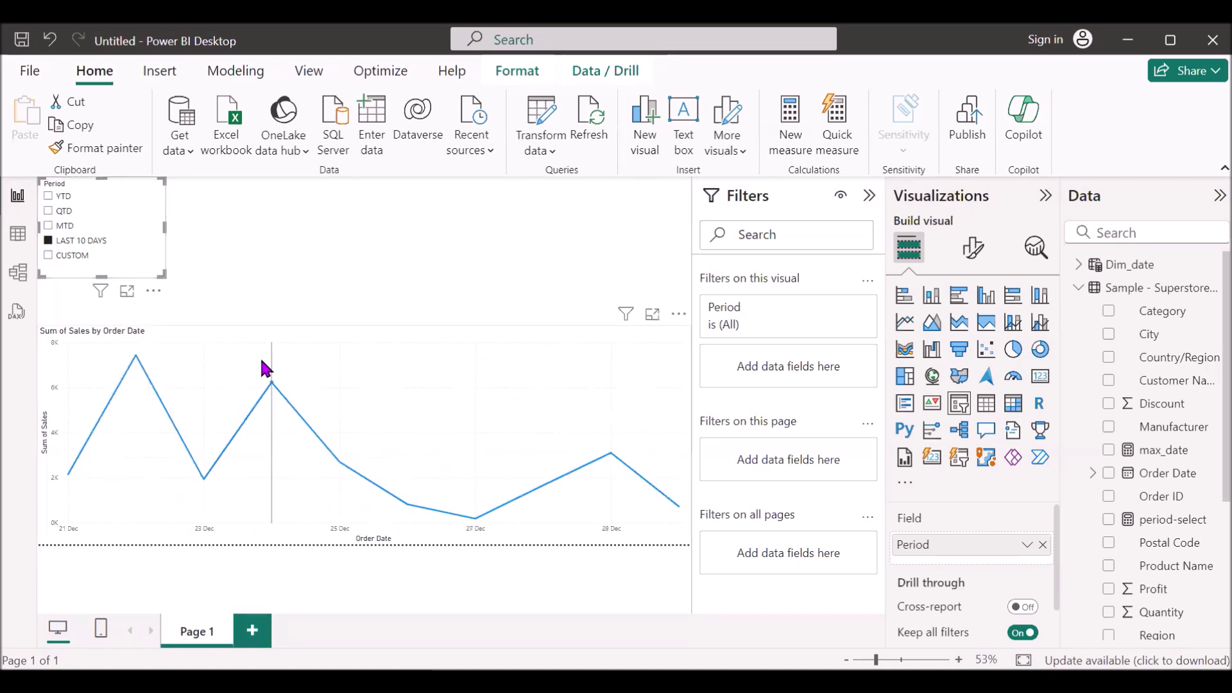
click(49, 257)
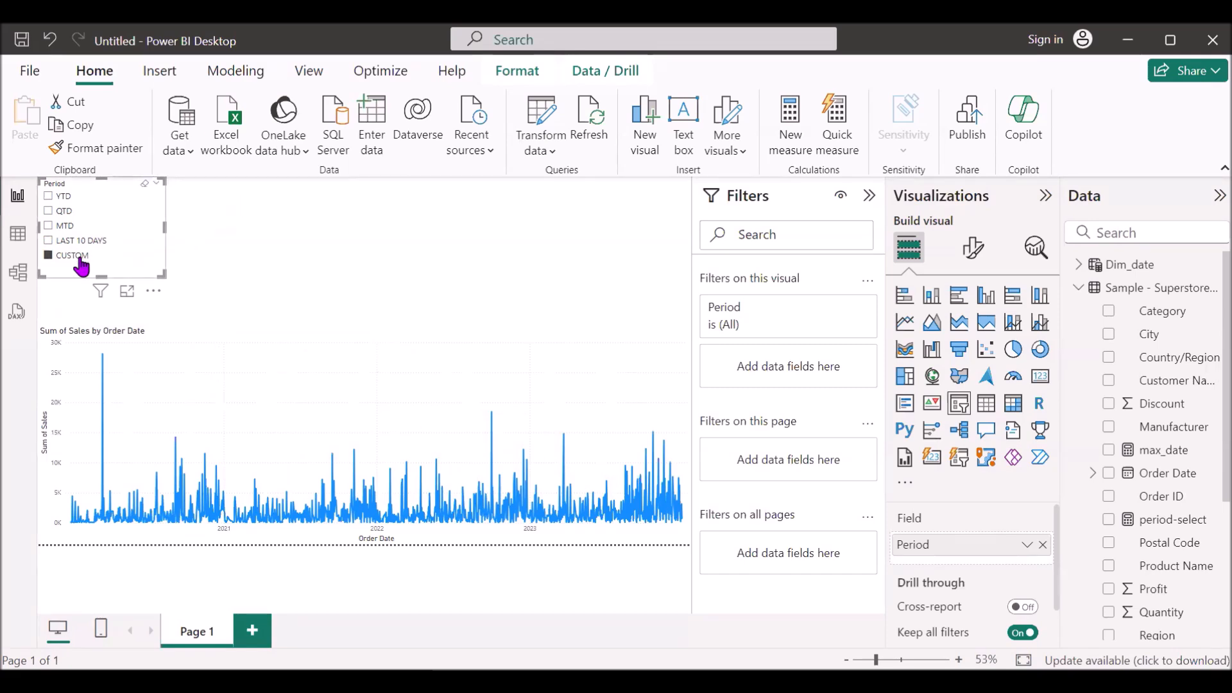
Add a second slicer beside the Period slicer, shrink it, and fill it with the Superstore table's Order Date field.
click(283, 256)
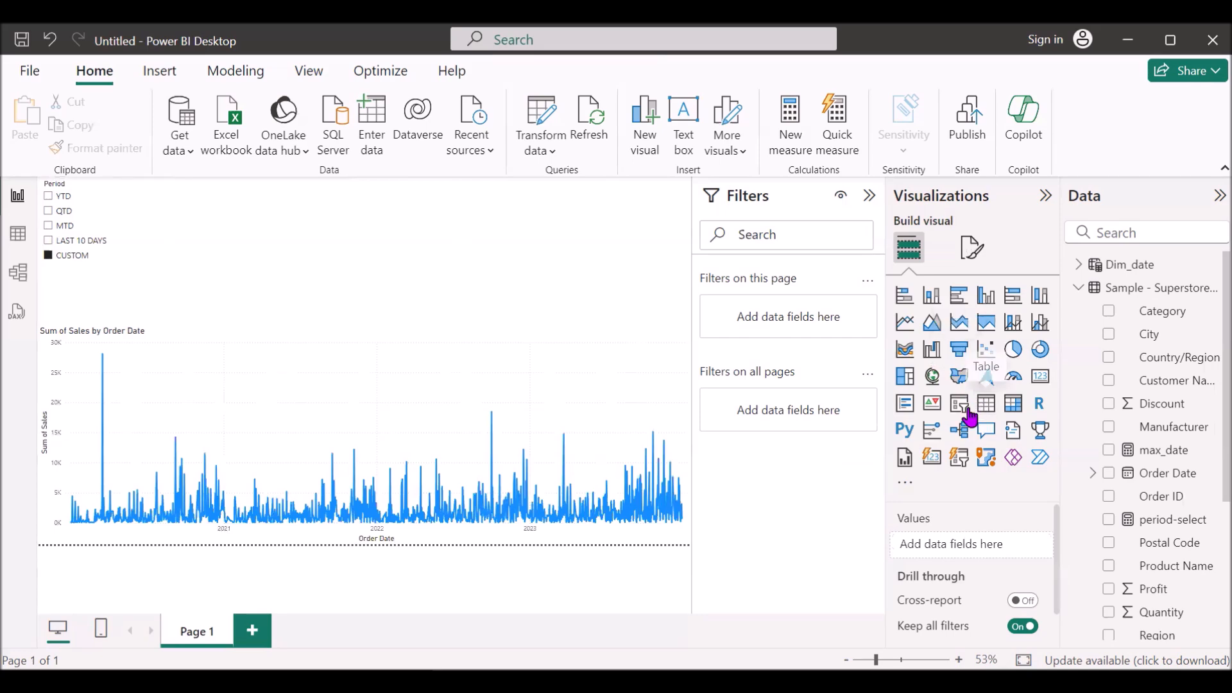
click(960, 404)
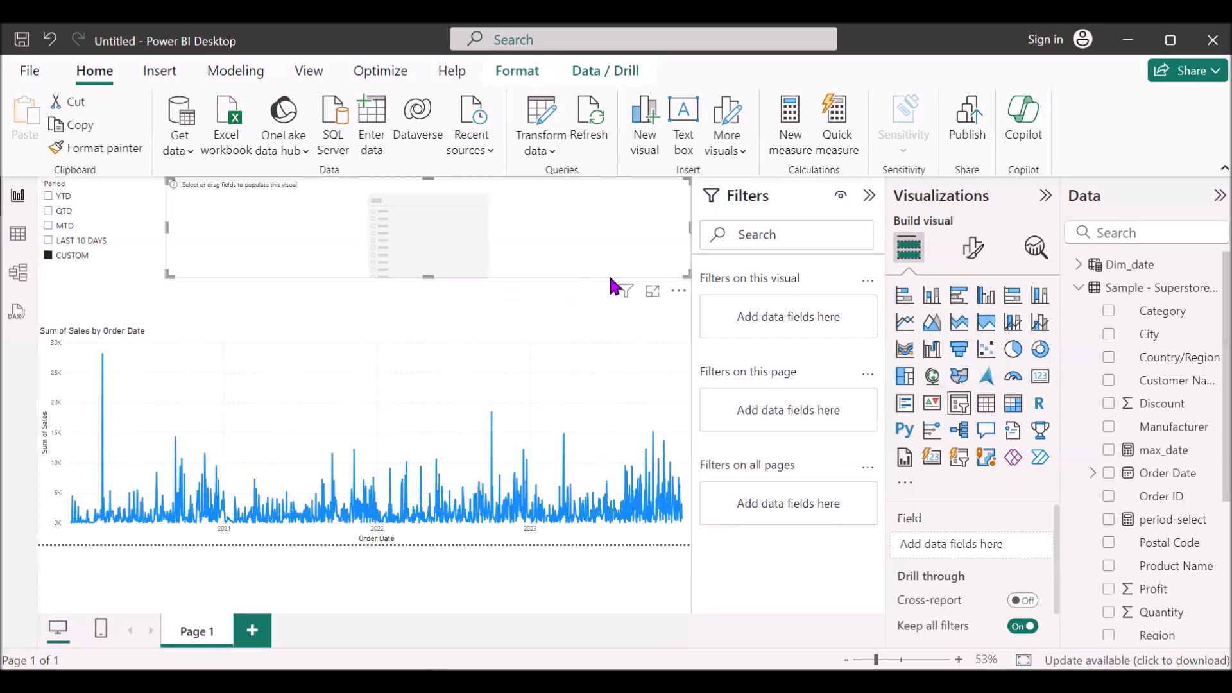
drag(686, 273, 379, 259)
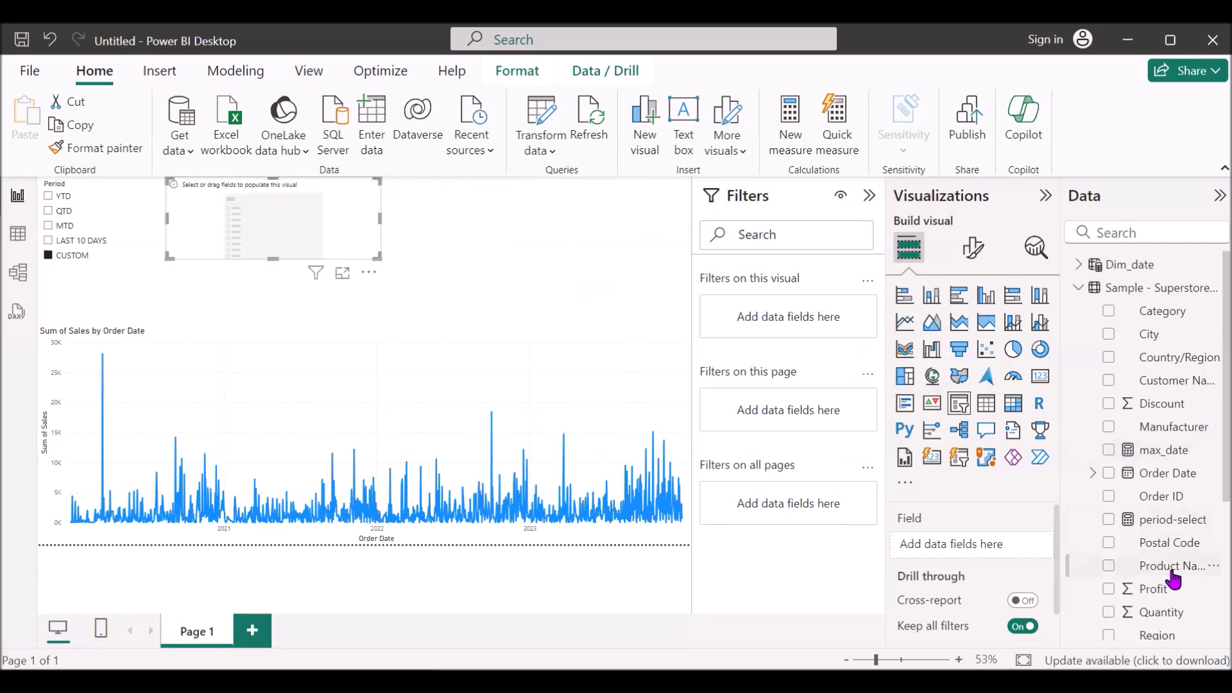
scroll(1173, 545, down, 3)
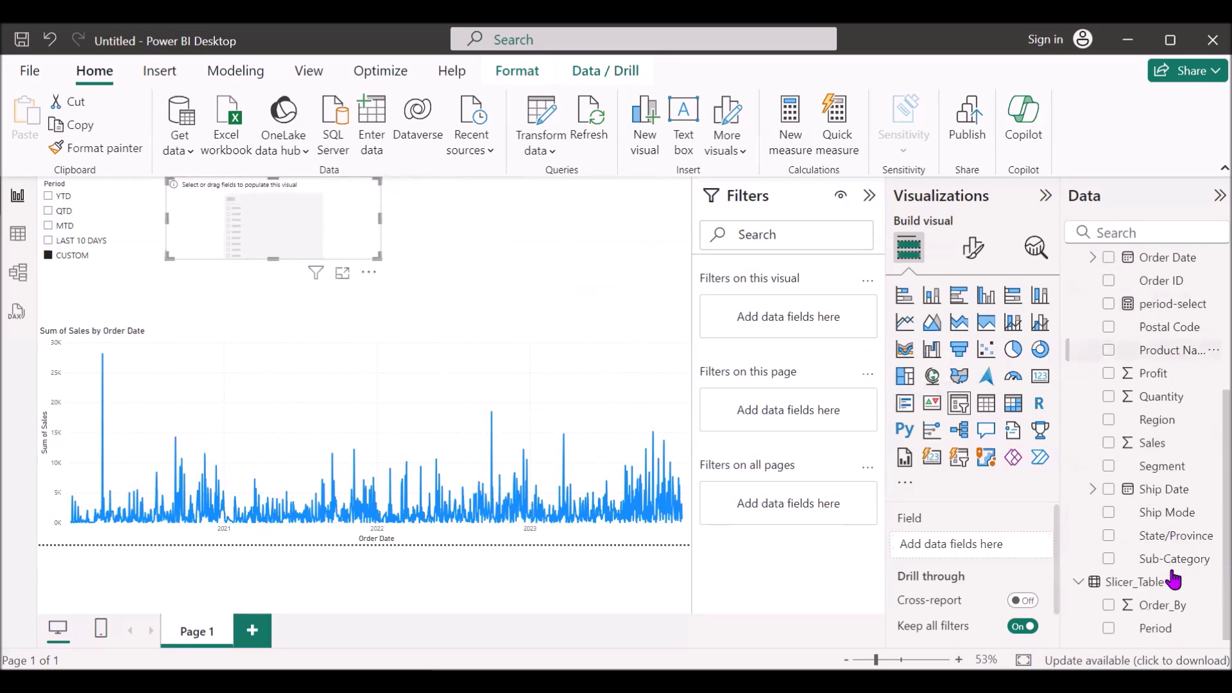
click(1108, 258)
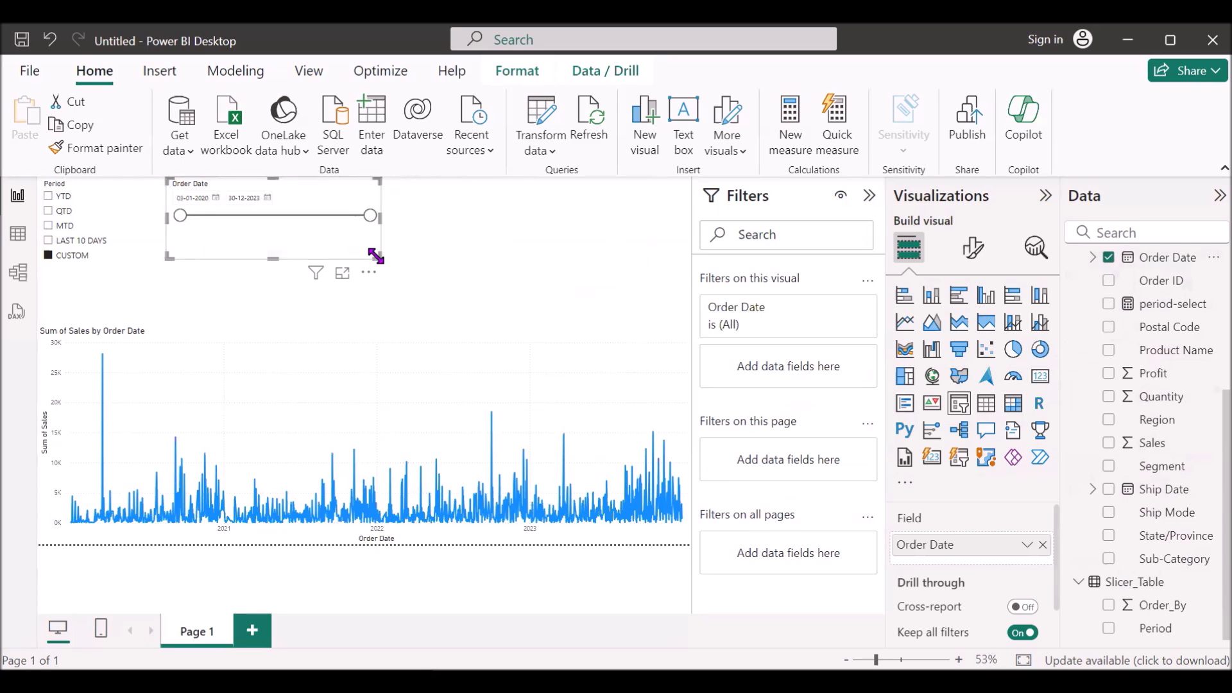
Narrow the Order Date slicer slightly, and check the Period slicer by selecting LAST 10 DAYS and returning to CUSTOM.
drag(378, 263, 363, 262)
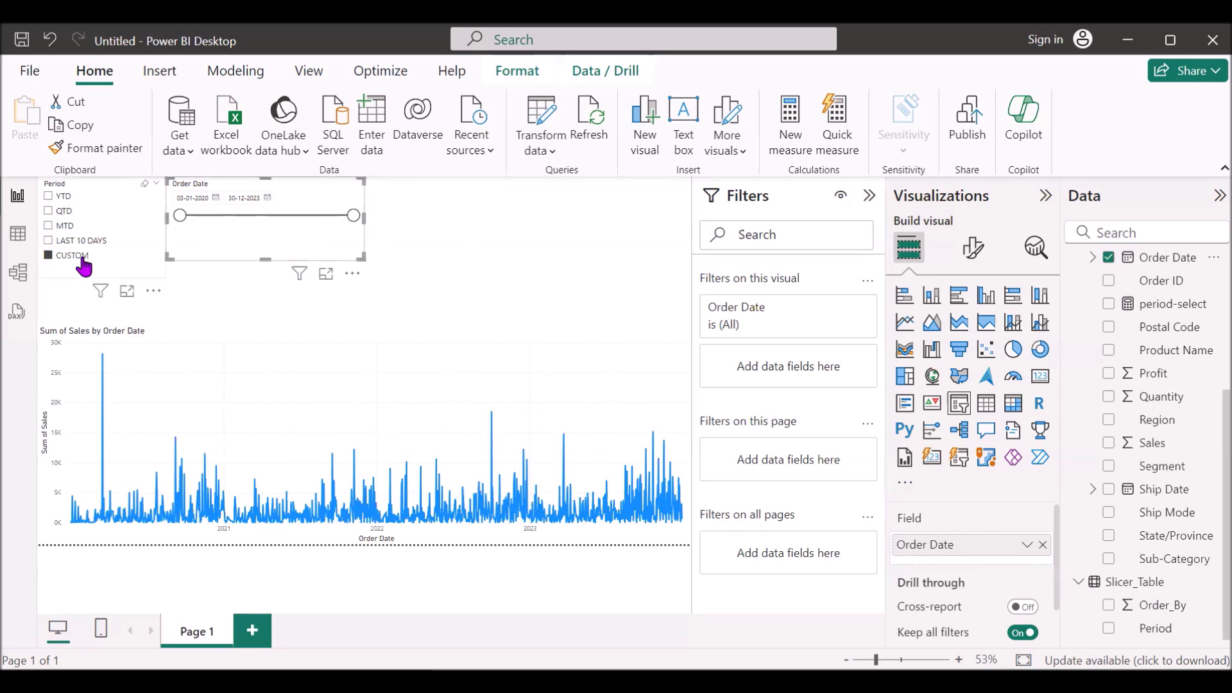
click(49, 242)
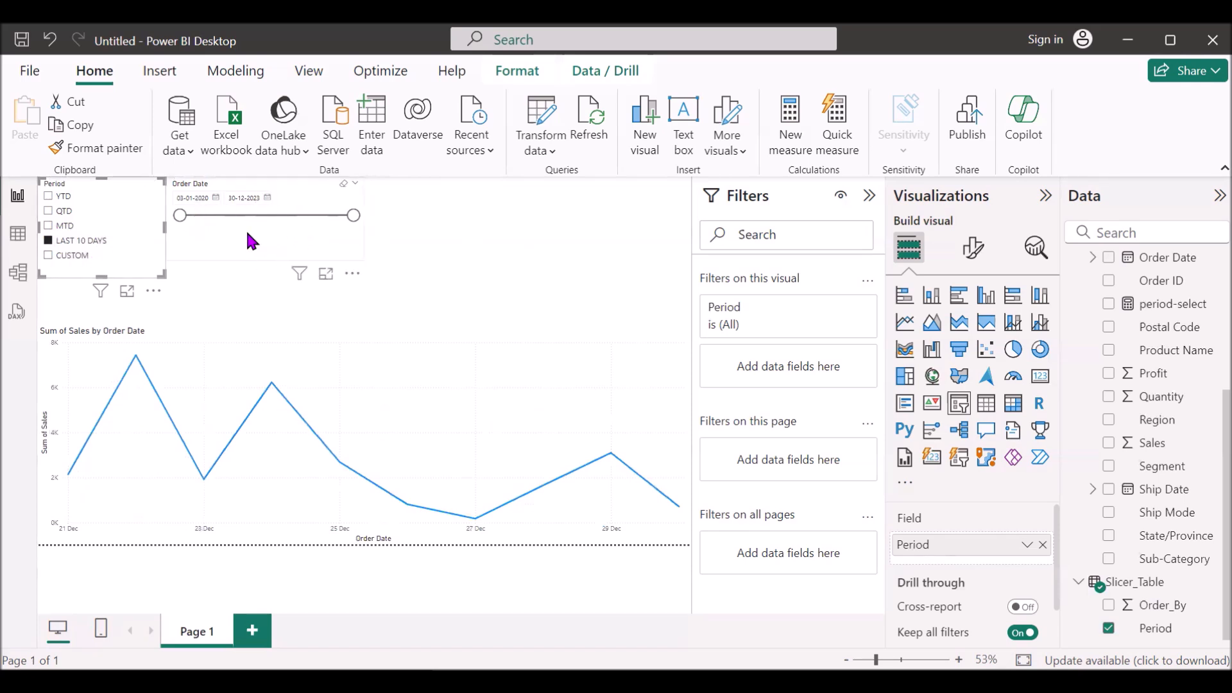
click(48, 255)
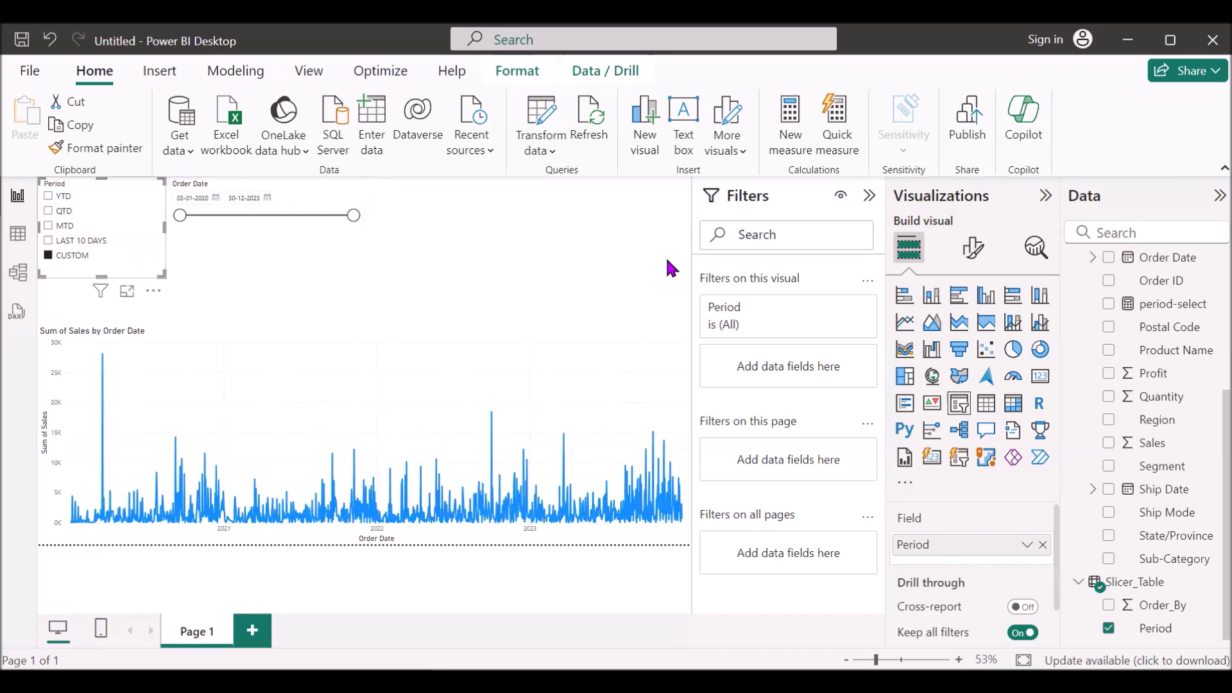
Create a measure in the Sample - Superstore table: date_slicer=IF(SELECTEDVALUE(Slicer_Table[Order_By])=5,1,0).
right_click(1199, 577)
click(1130, 321)
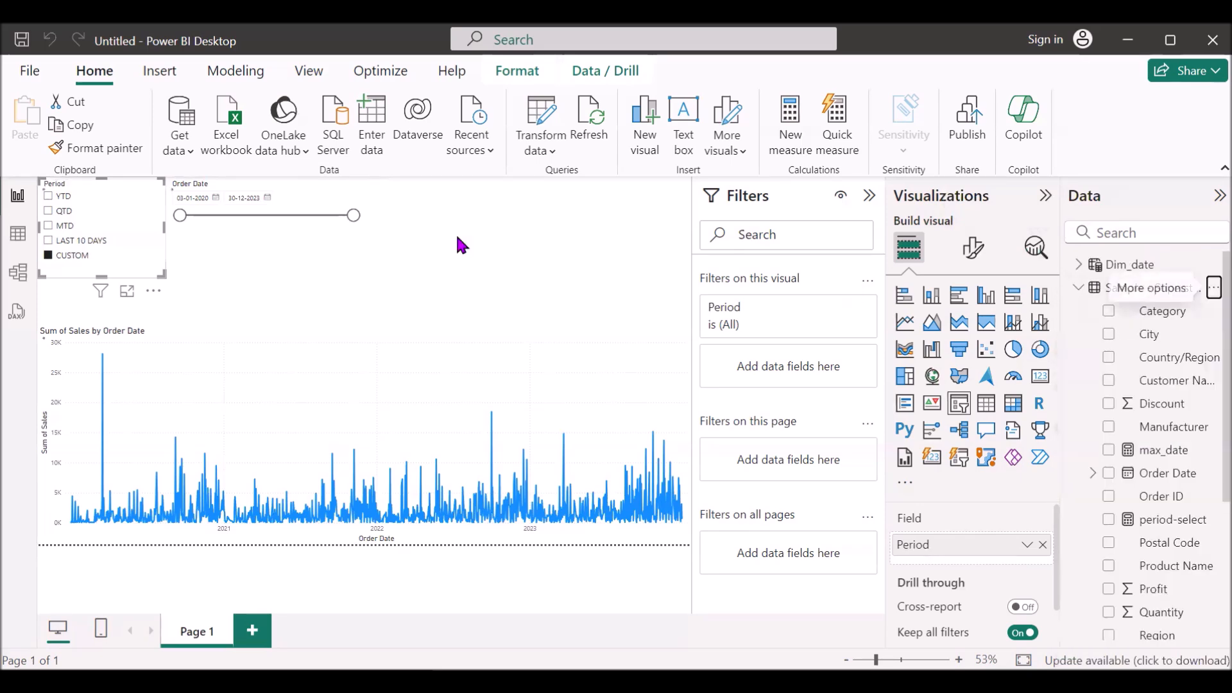
text(data)
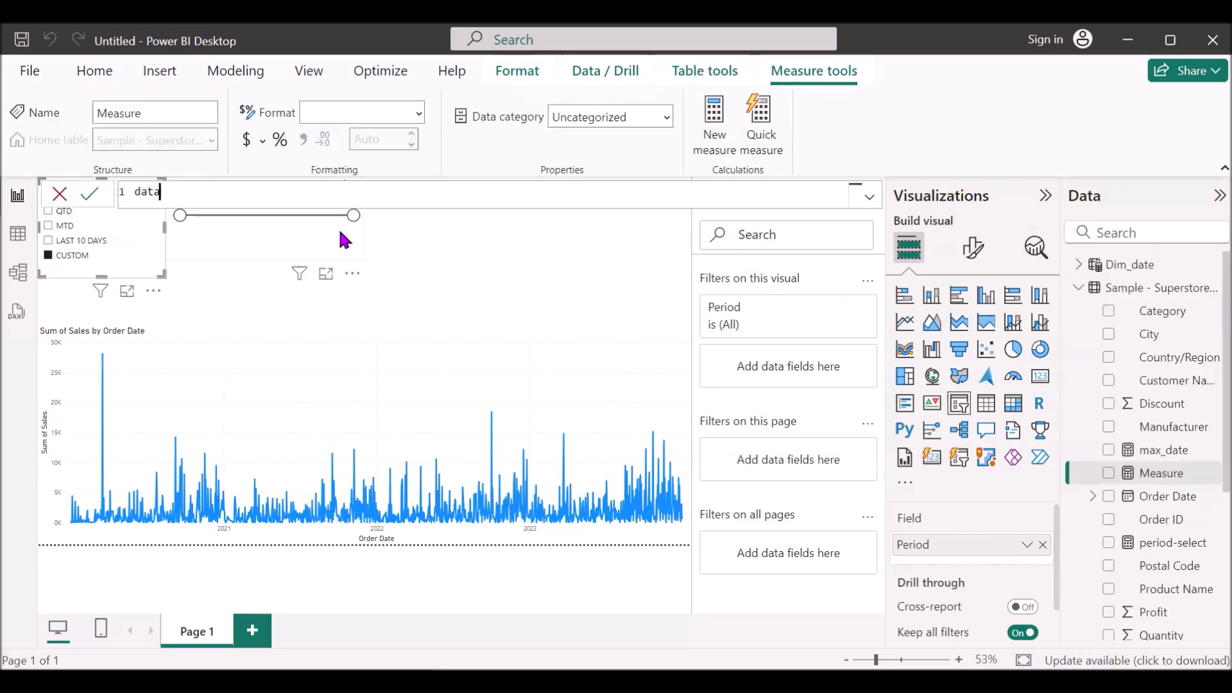
key(BackSpace)
text(e_slicer=if)
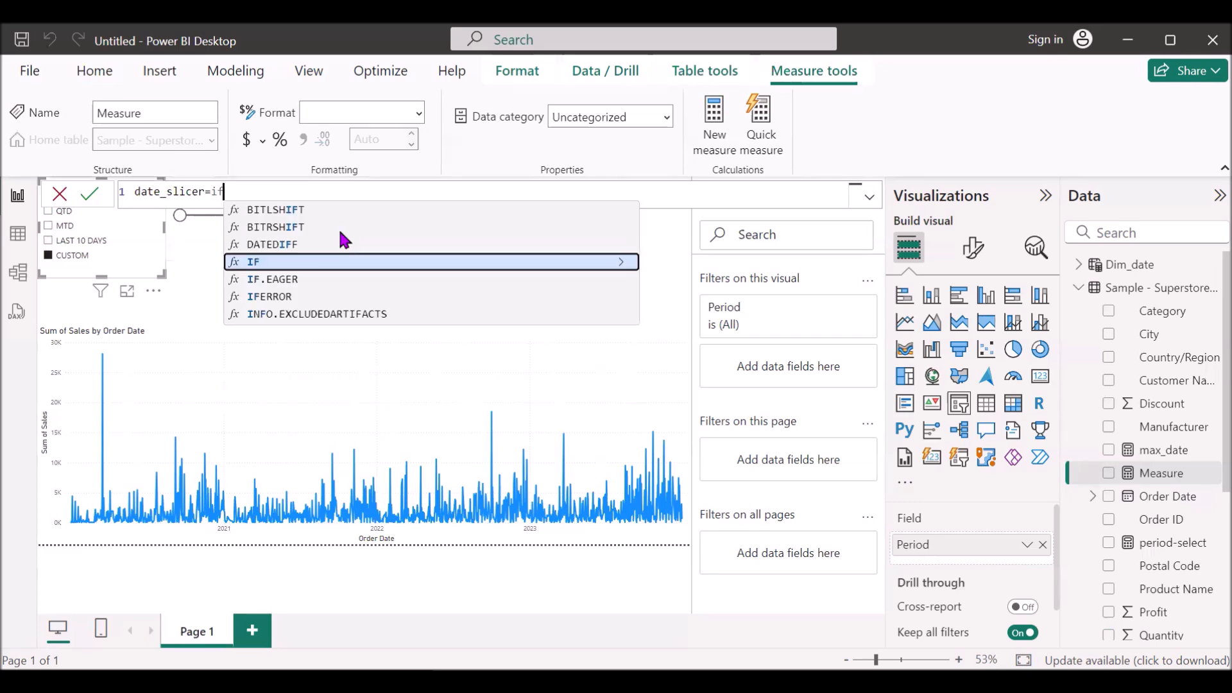
key(Tab)
text(selec)
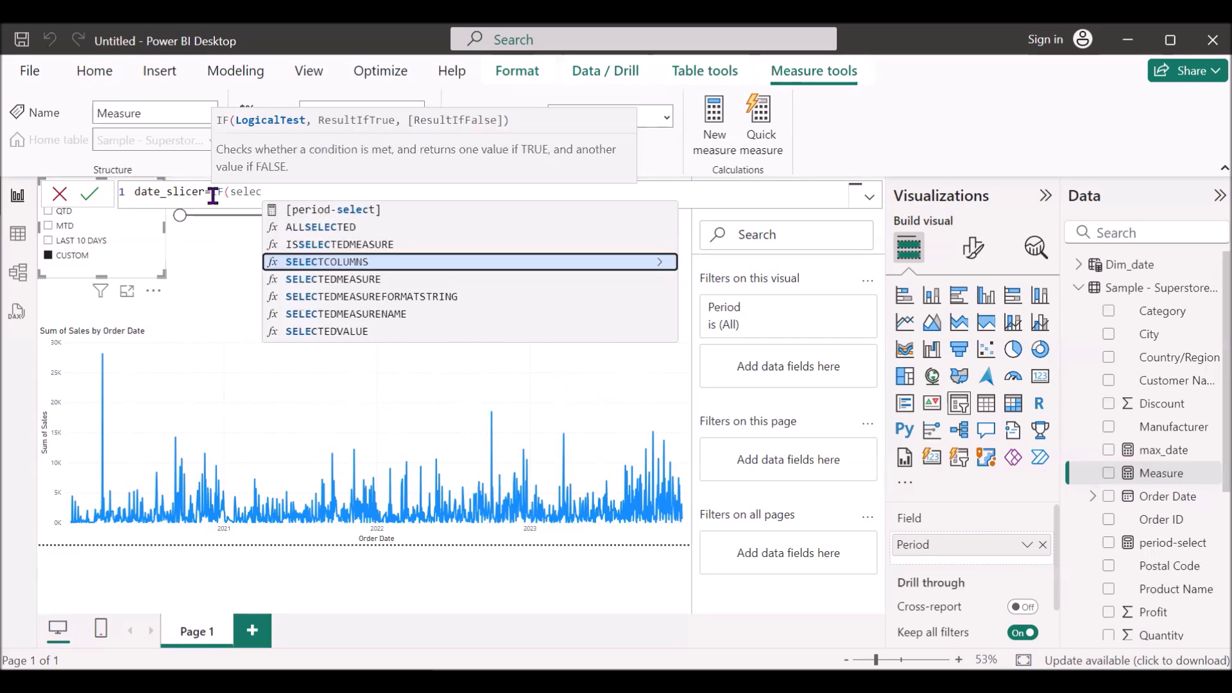
click(350, 332)
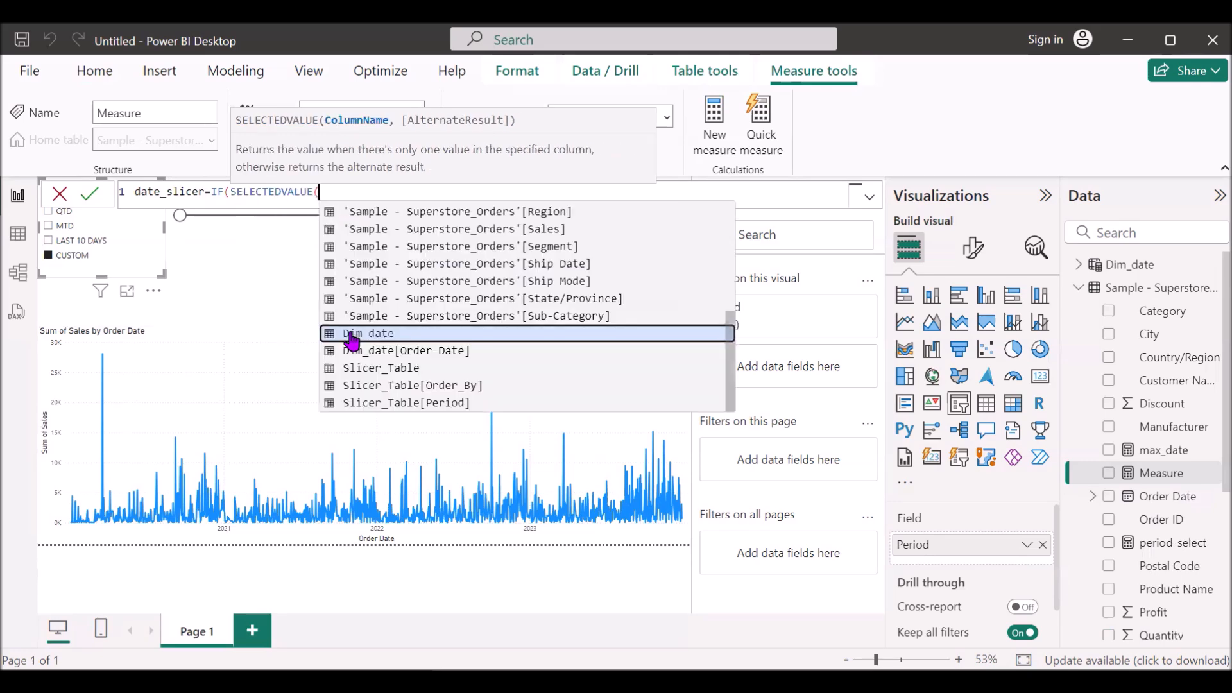
click(420, 385)
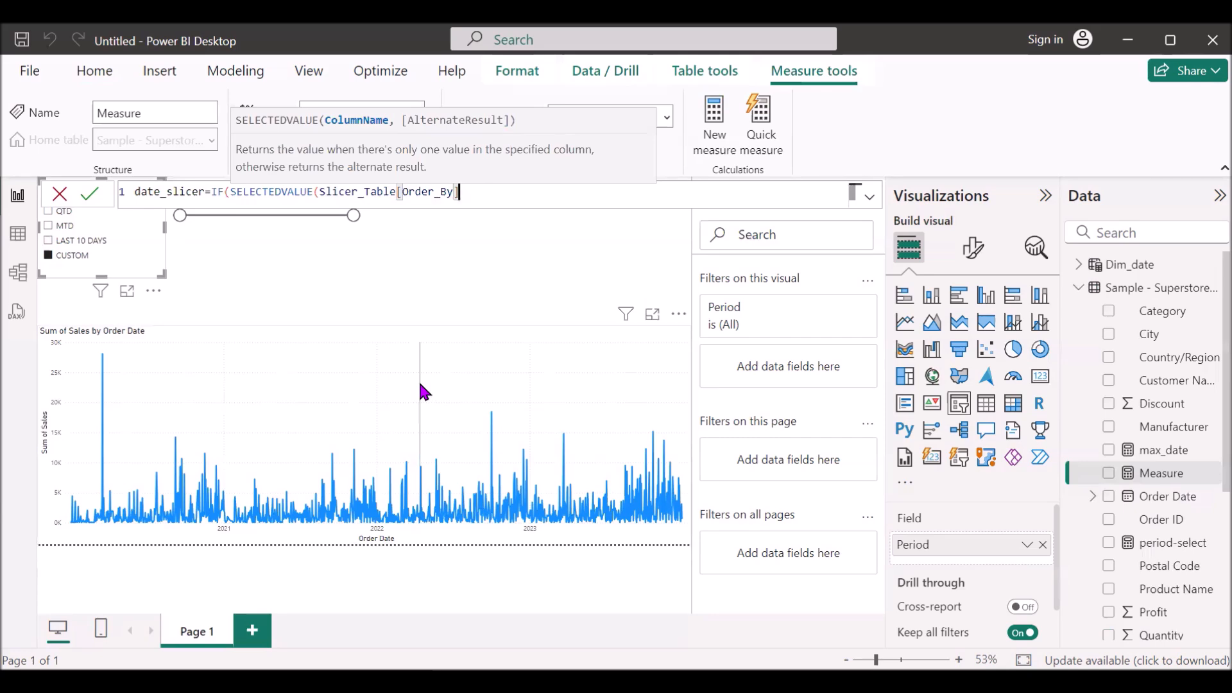
text()=)
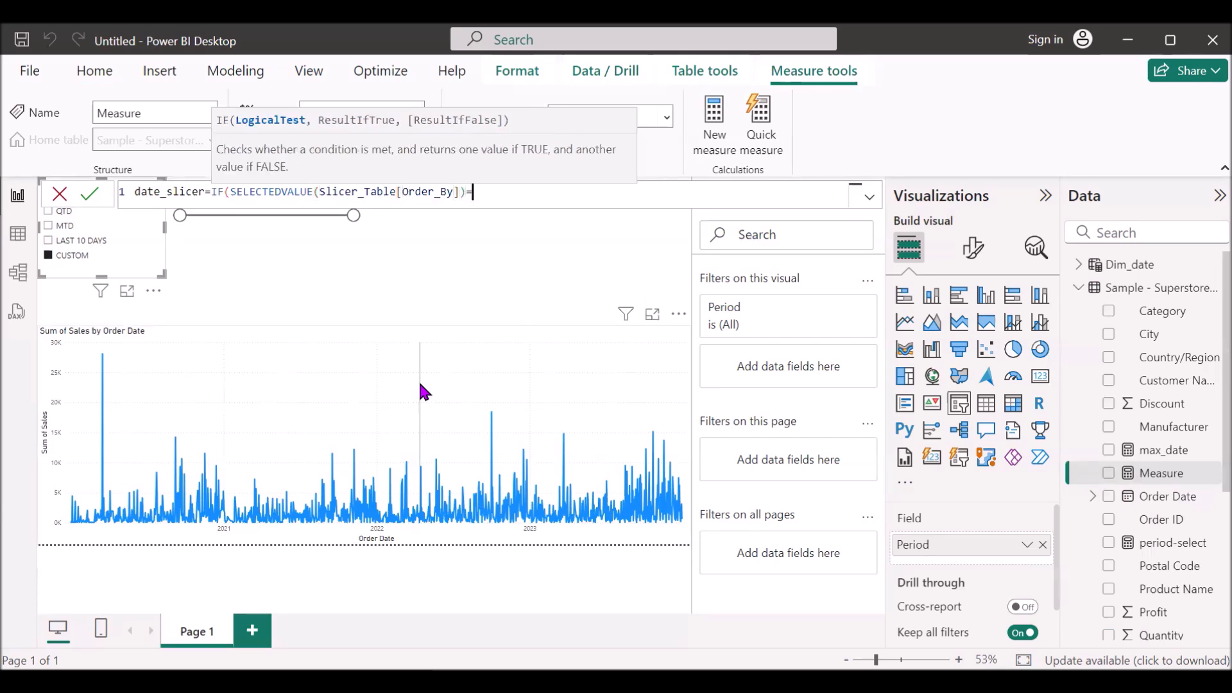
text(5,1,0))
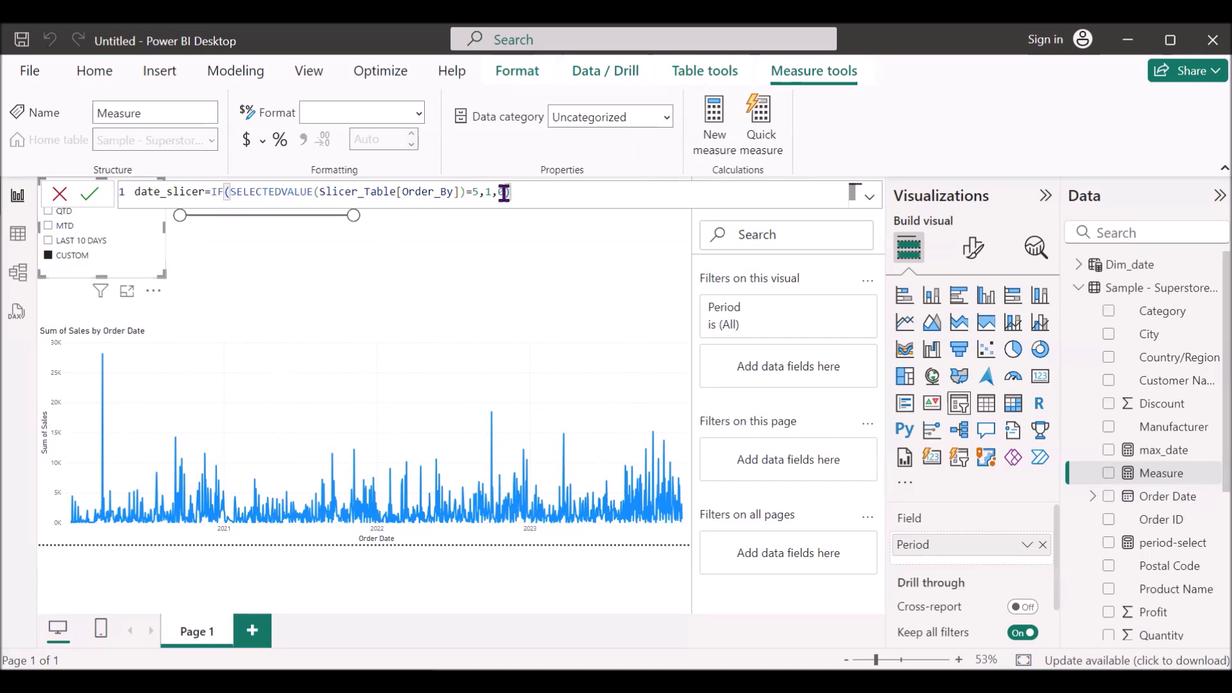
key(Return)
Add the date_slicer measure as a visual-level filter on the Order Date slicer.
click(295, 204)
click(295, 204)
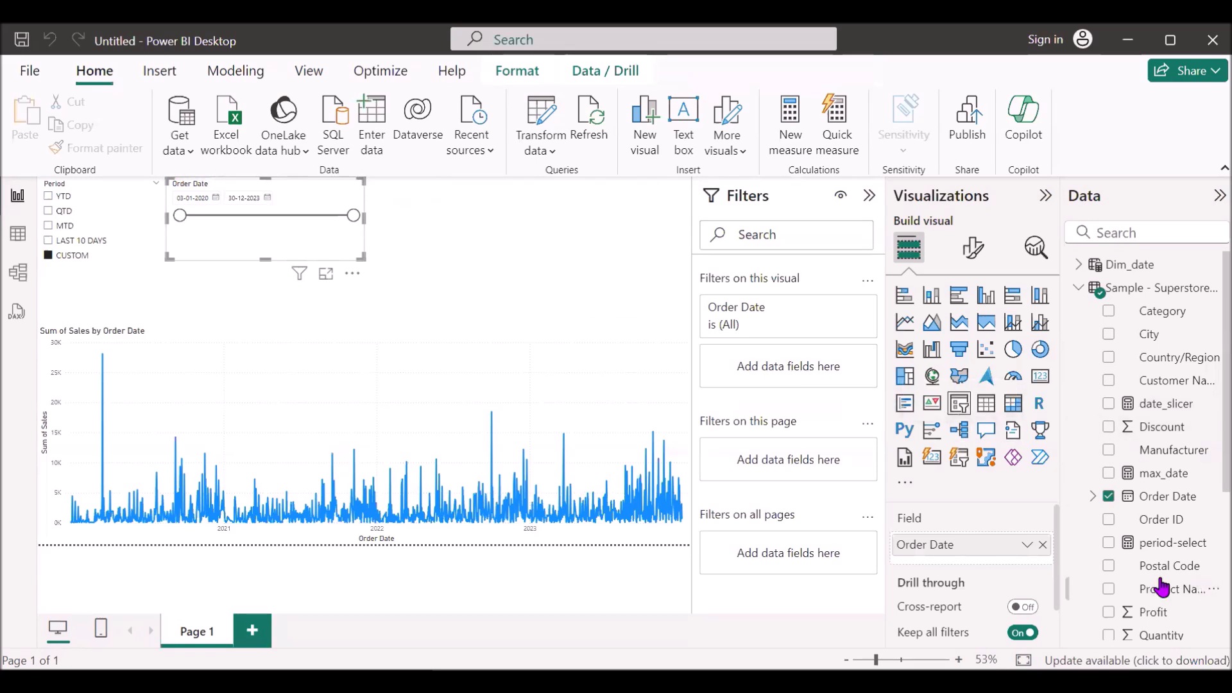
scroll(1161, 587, down, 3)
drag(1169, 333, 801, 377)
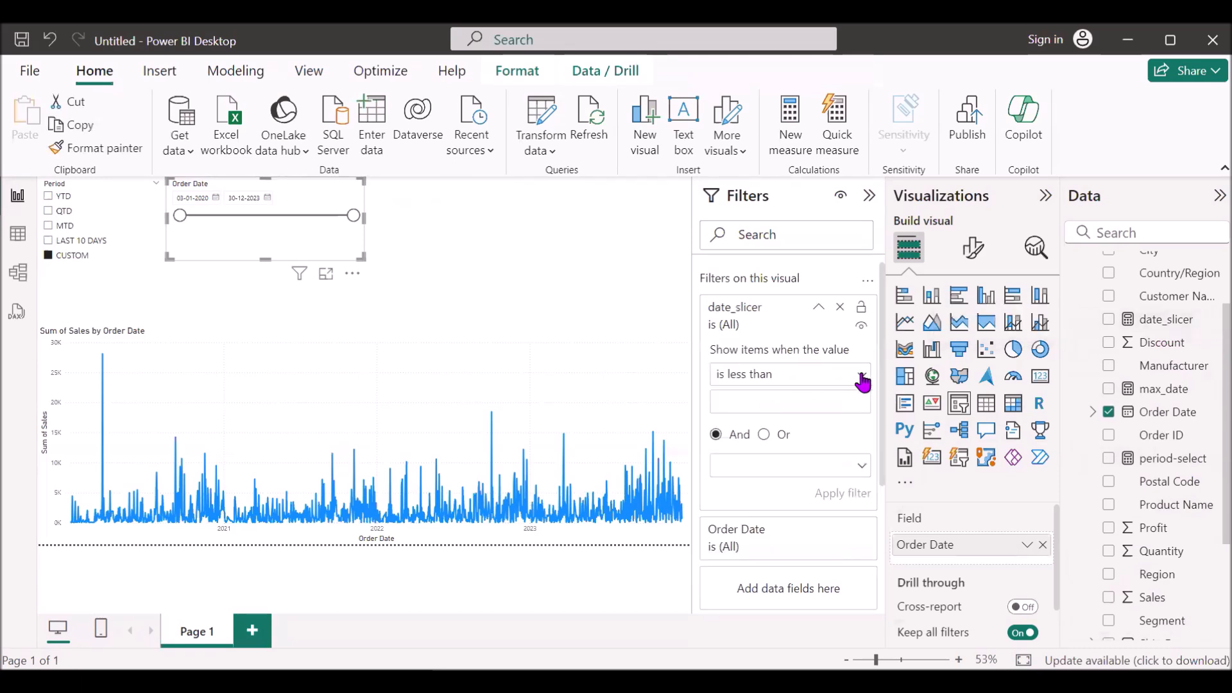
Set the date_slicer filter to show items when the value is 1, and apply it.
click(861, 375)
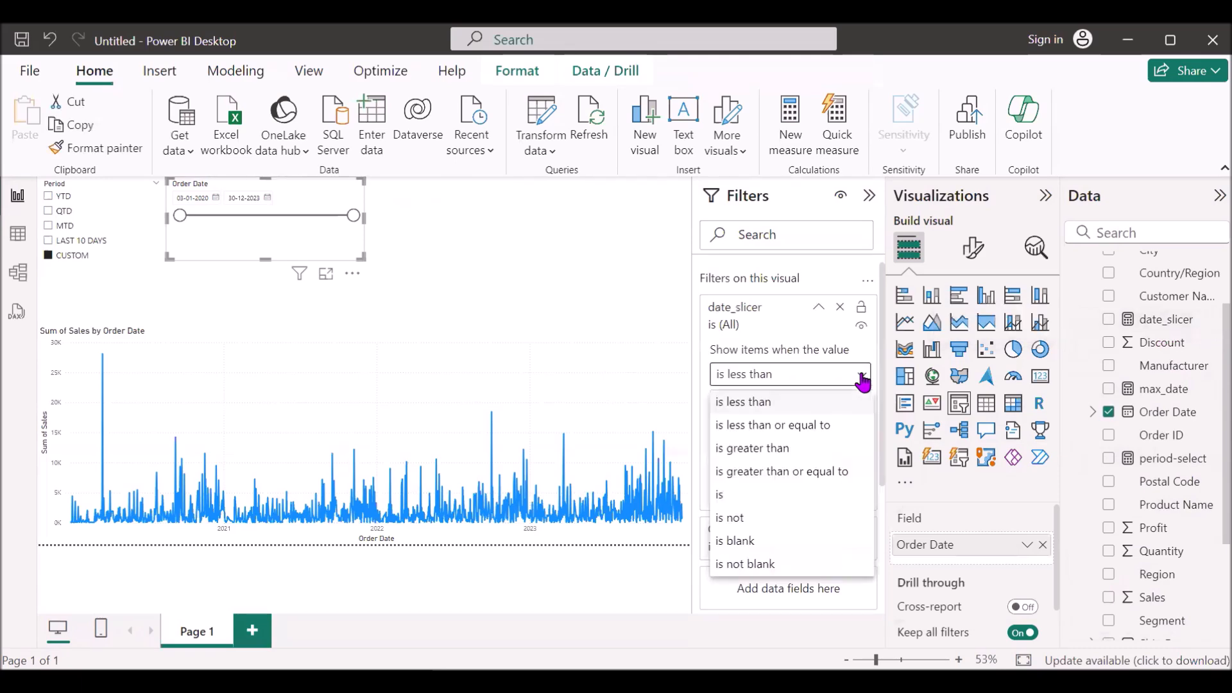
click(719, 496)
click(761, 402)
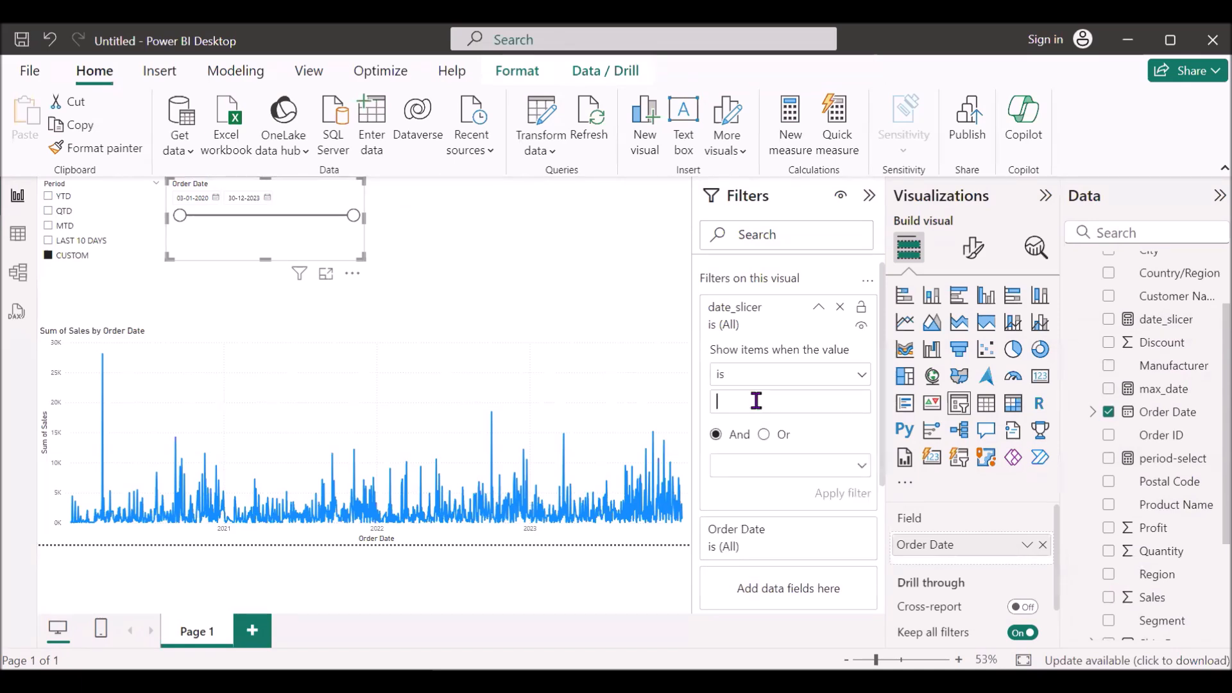
text(1)
click(853, 498)
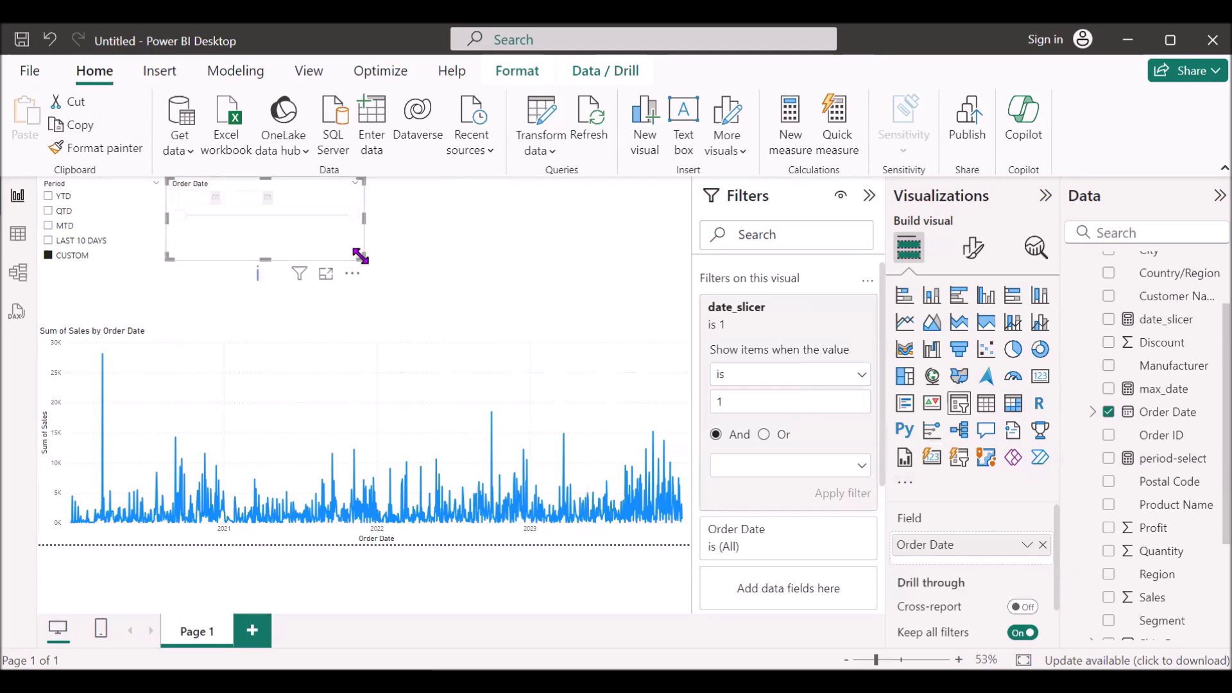
Shrink the Order Date slicer slightly, and set the Period slicer's interaction with it to Filter, with CUSTOM selected.
drag(361, 256, 348, 244)
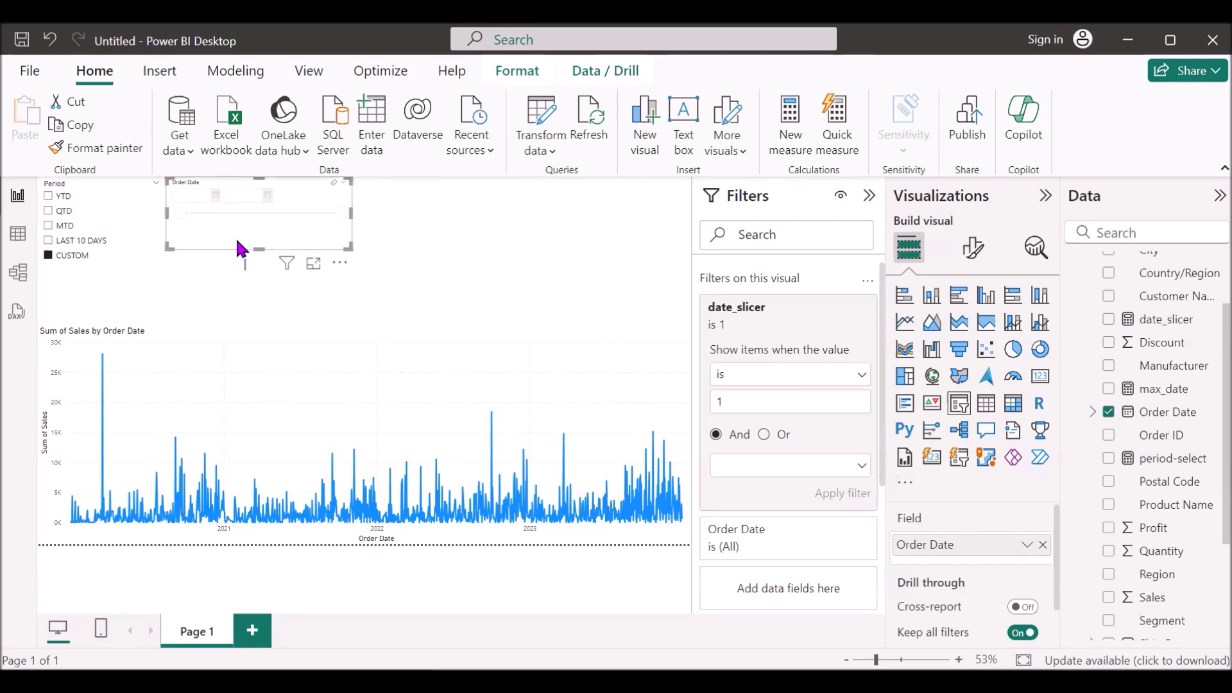
click(114, 227)
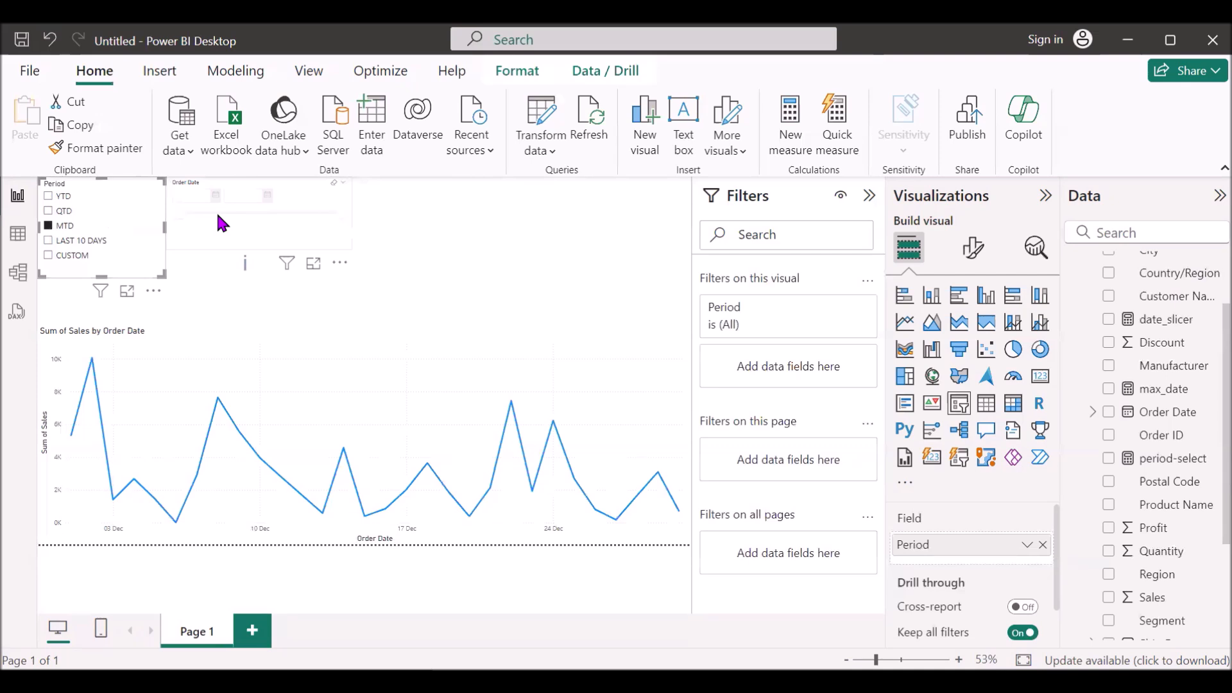
click(526, 77)
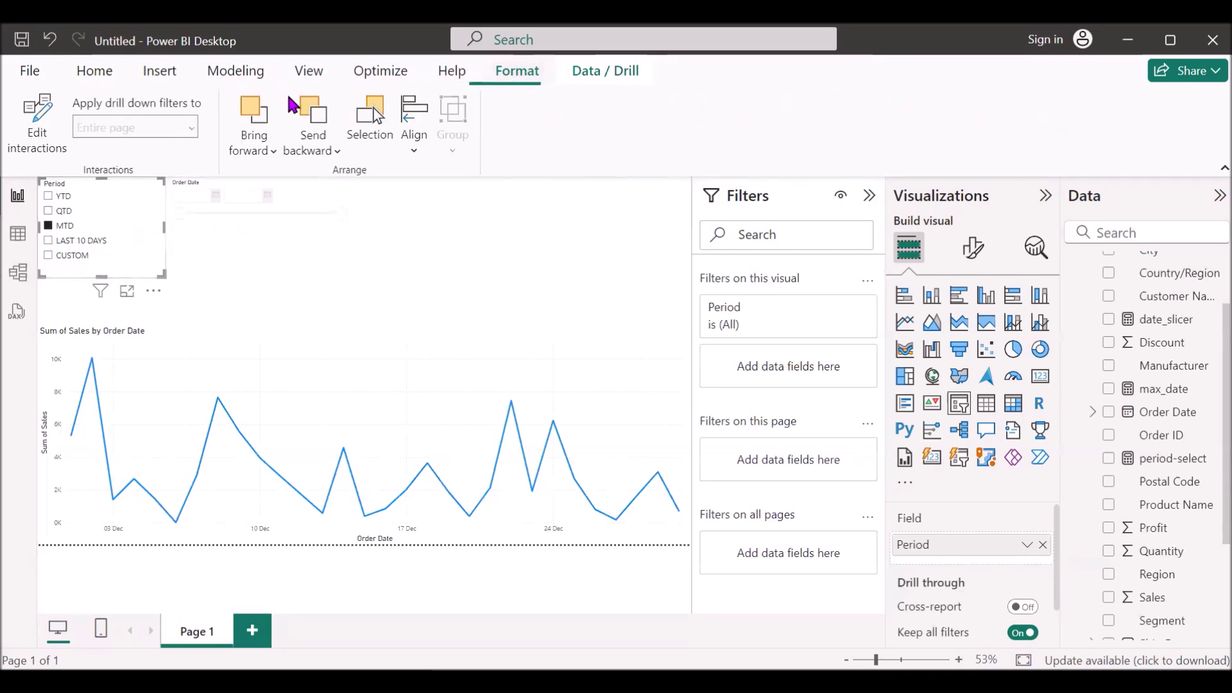
click(39, 147)
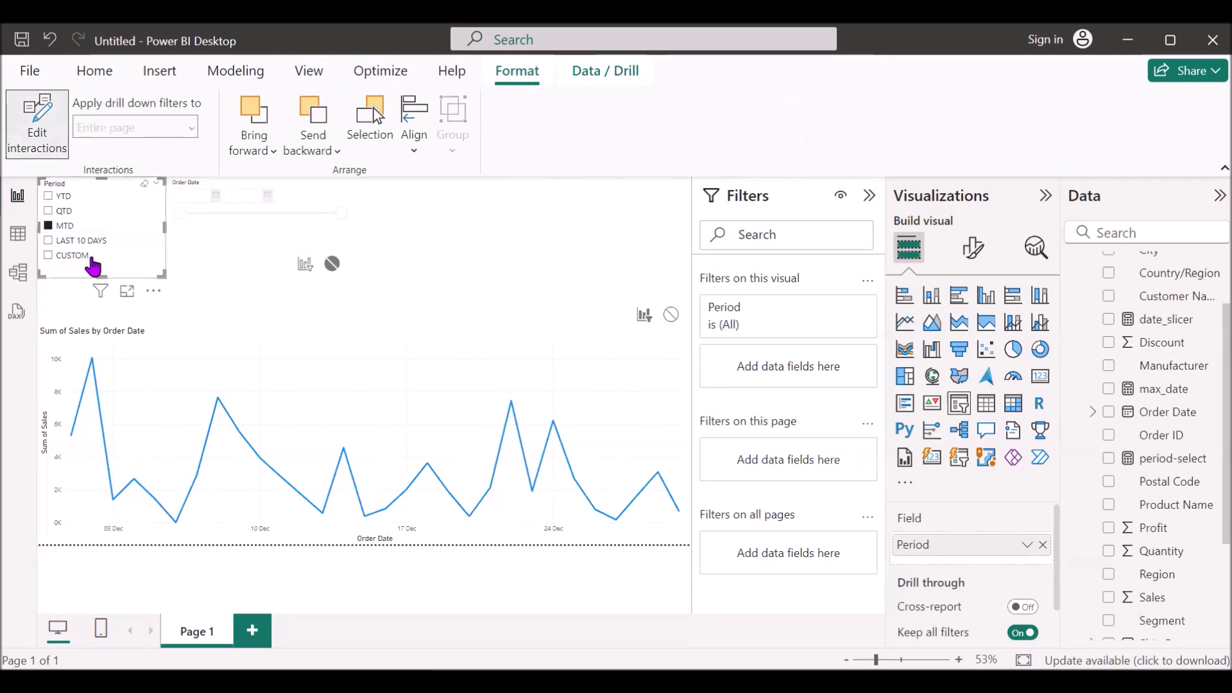
click(49, 256)
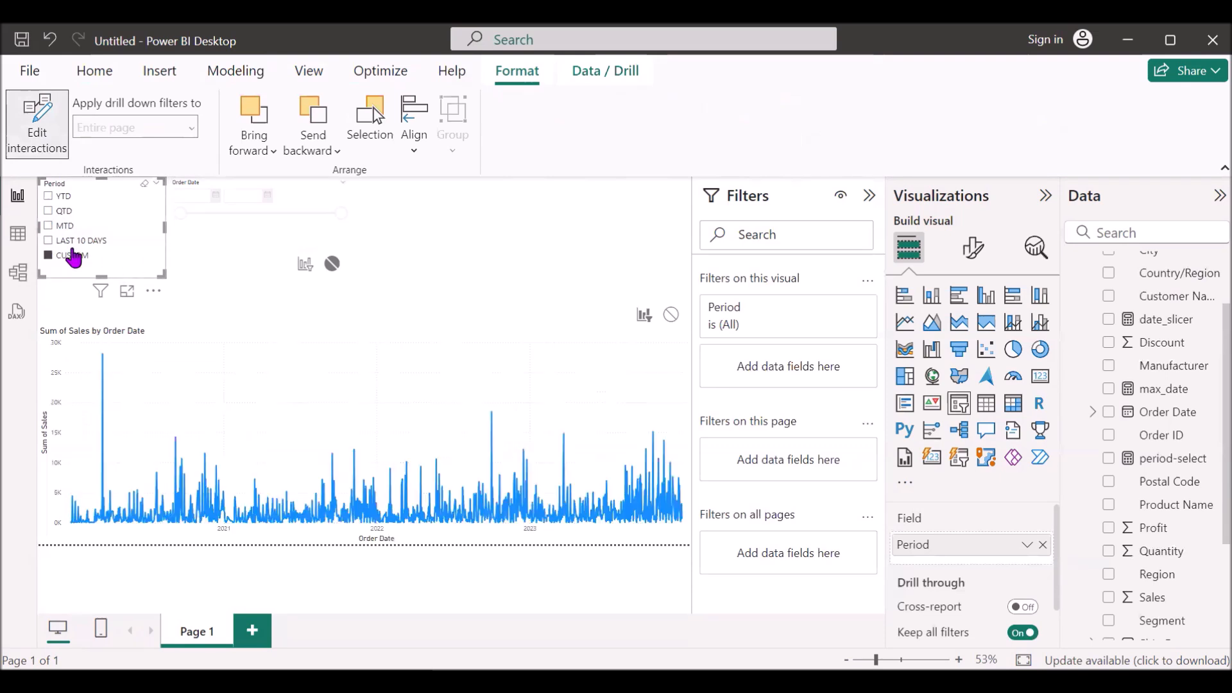
click(305, 266)
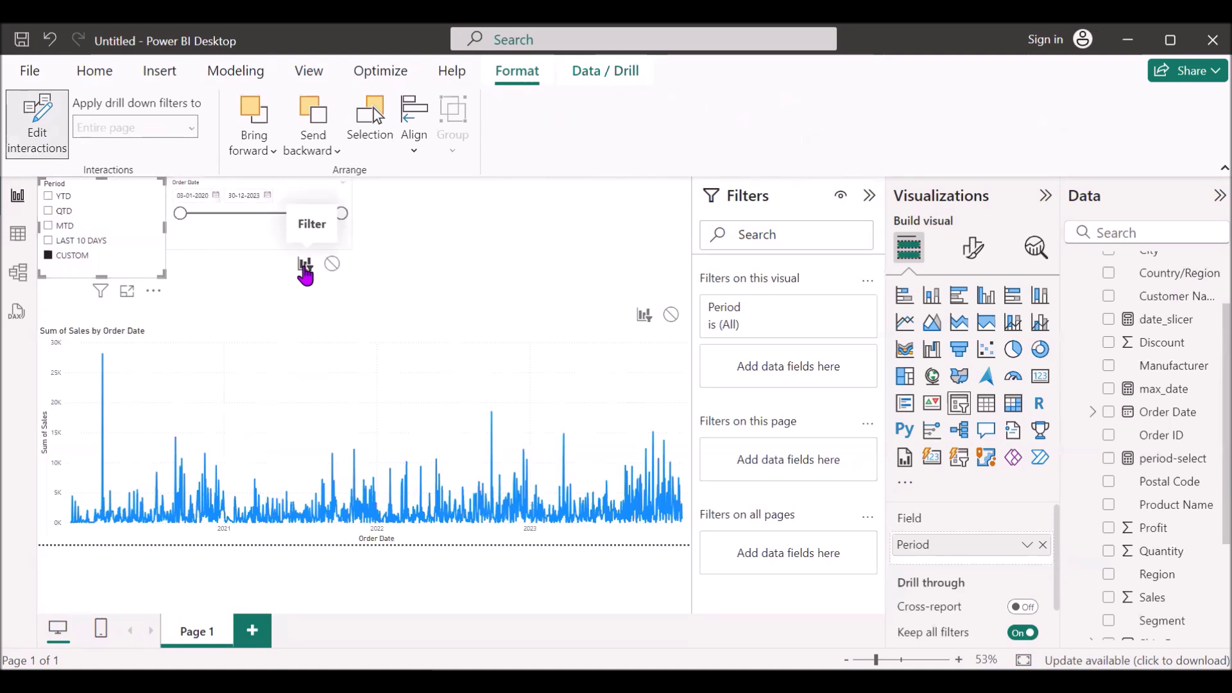
click(38, 121)
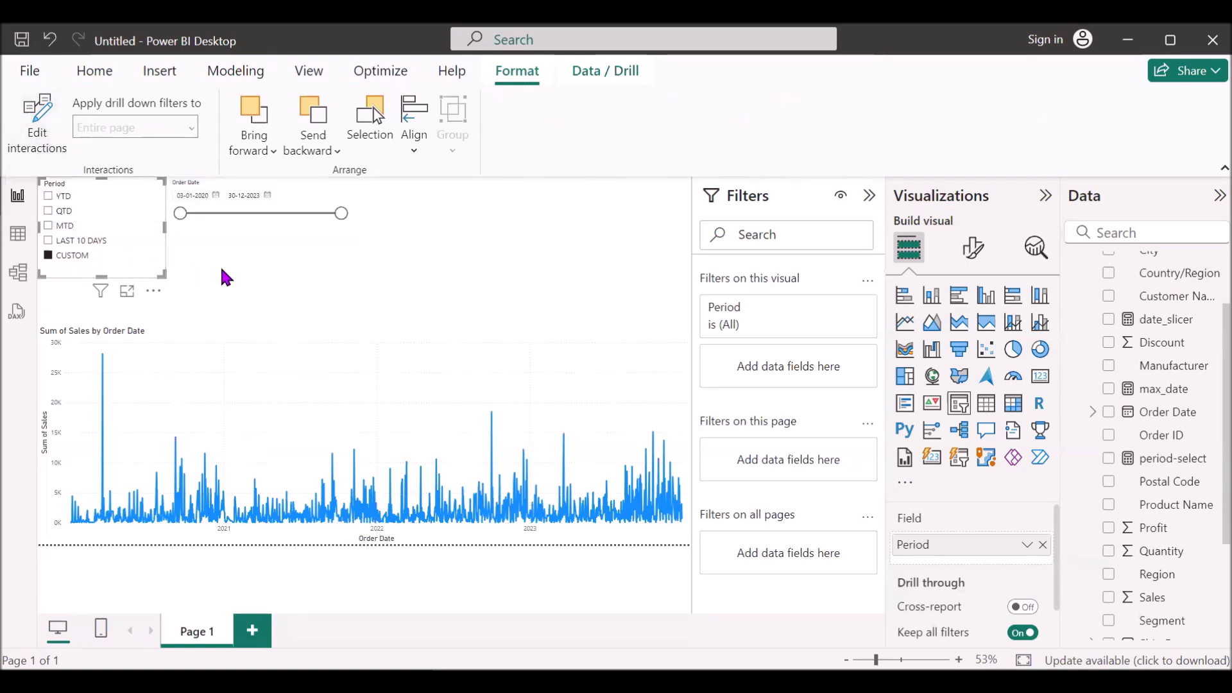
click(202, 263)
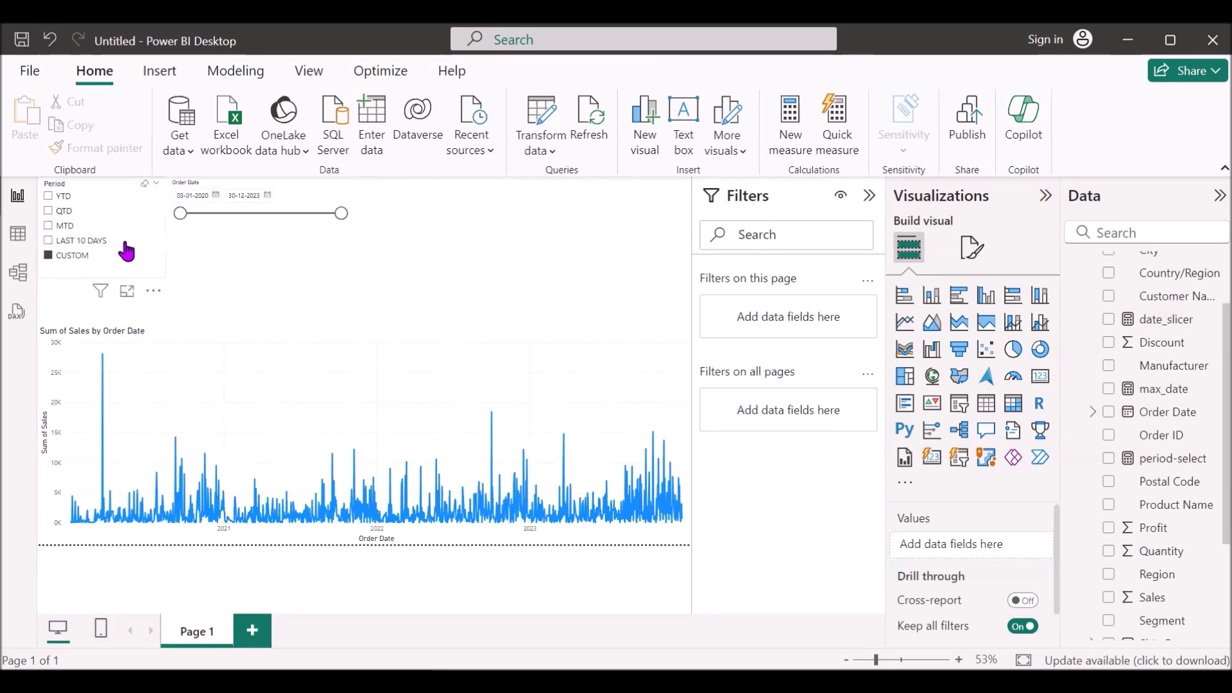
Test how the Period slicer affects the Order Date slicer by selecting LAST 10 DAYS, YTD and CUSTOM in turn.
click(49, 241)
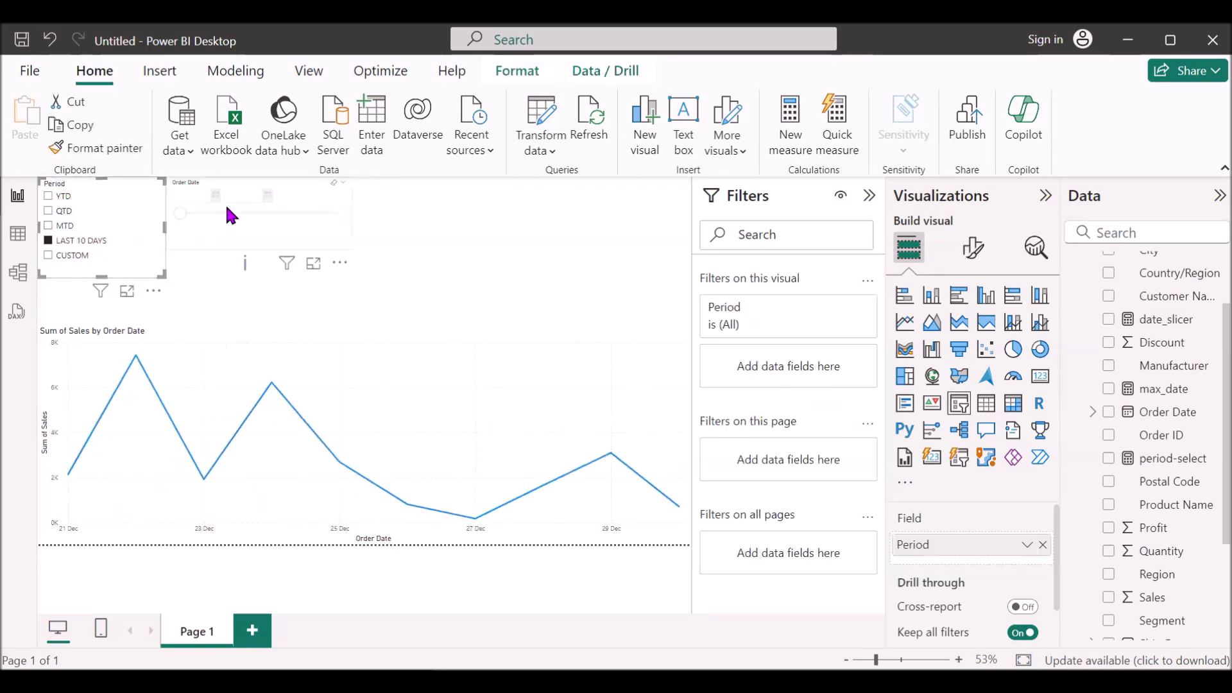
click(49, 196)
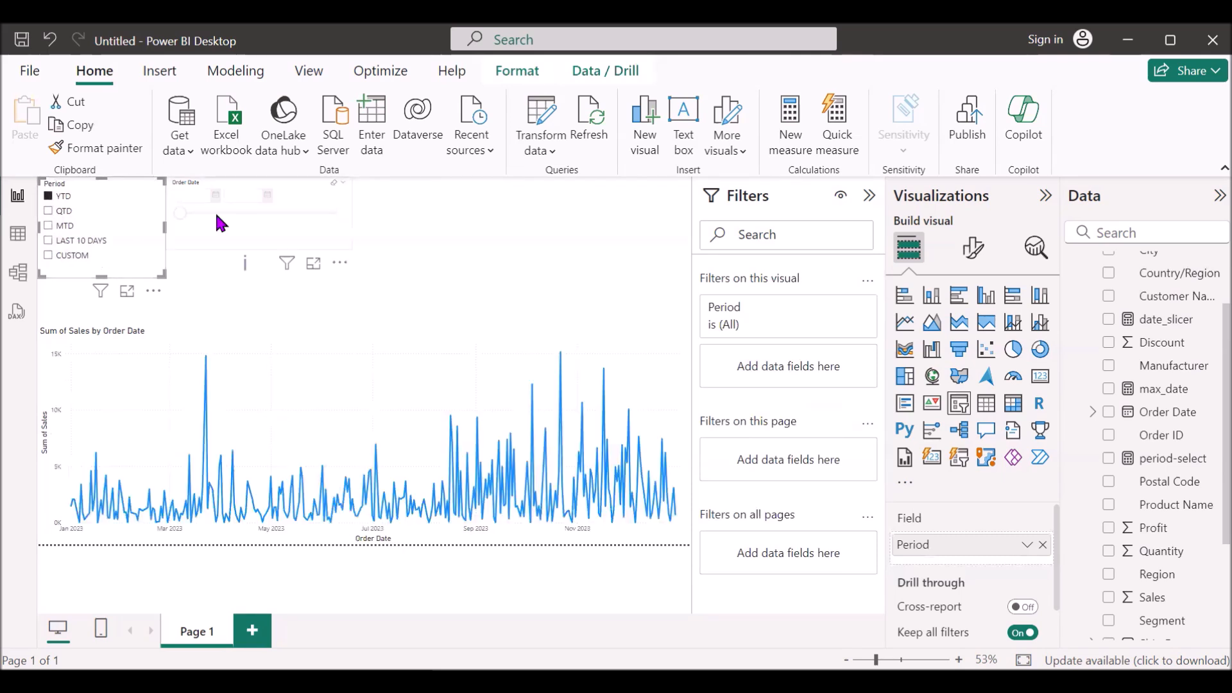
click(48, 256)
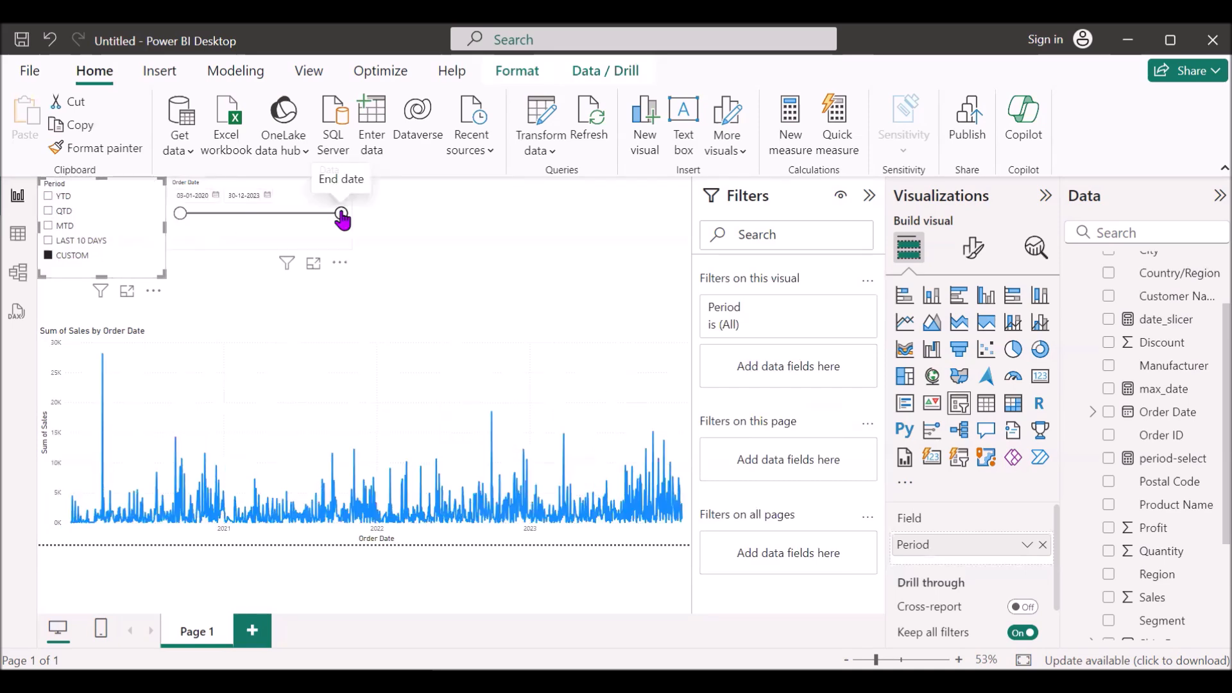
Move the Order Date slicer's end date to 30-05-2021, and switch the Period slicer to QTD.
drag(341, 215, 296, 214)
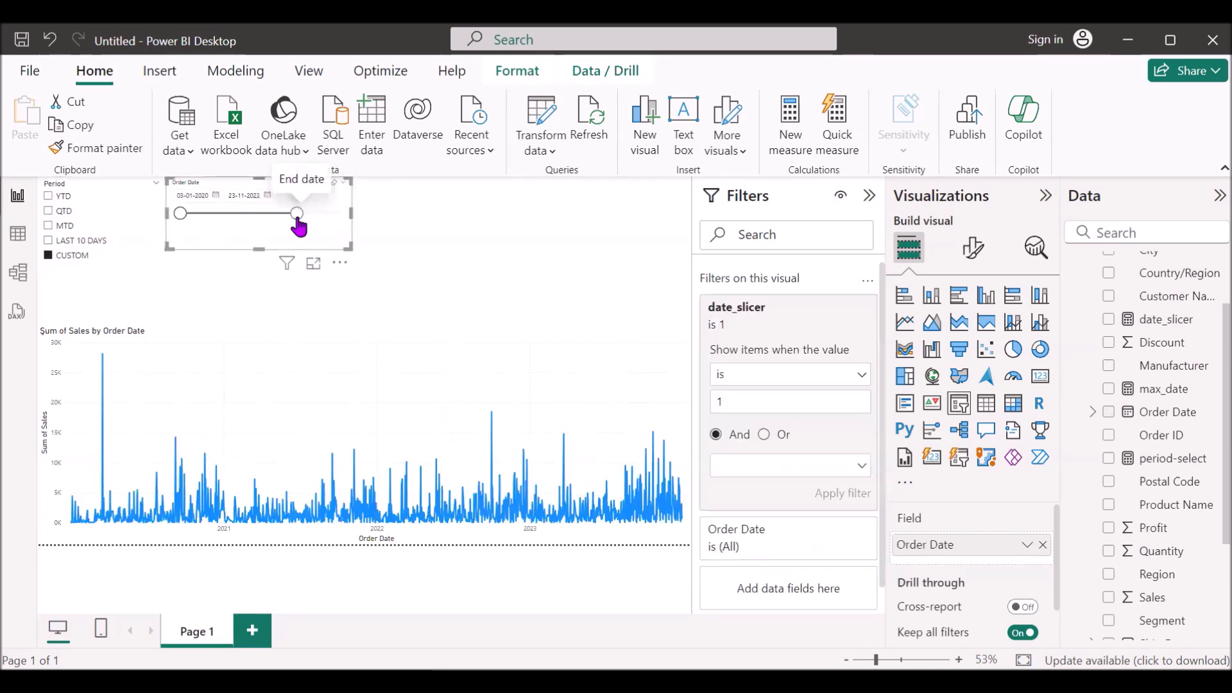
drag(297, 214, 237, 214)
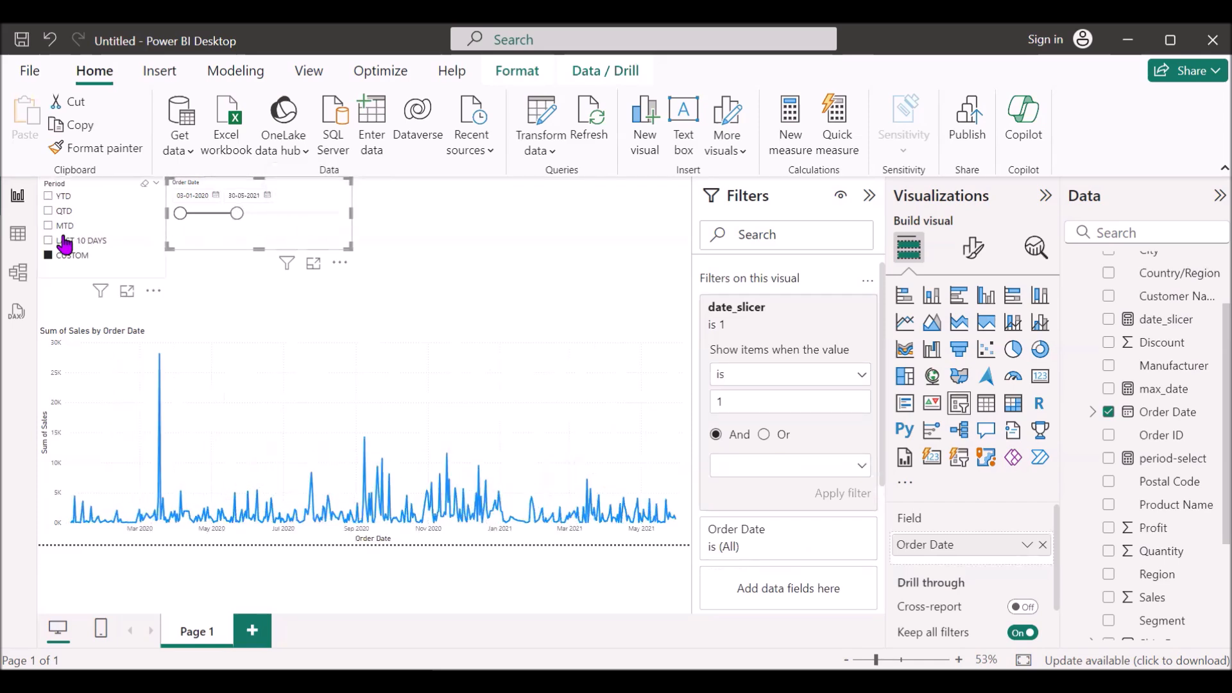
click(63, 211)
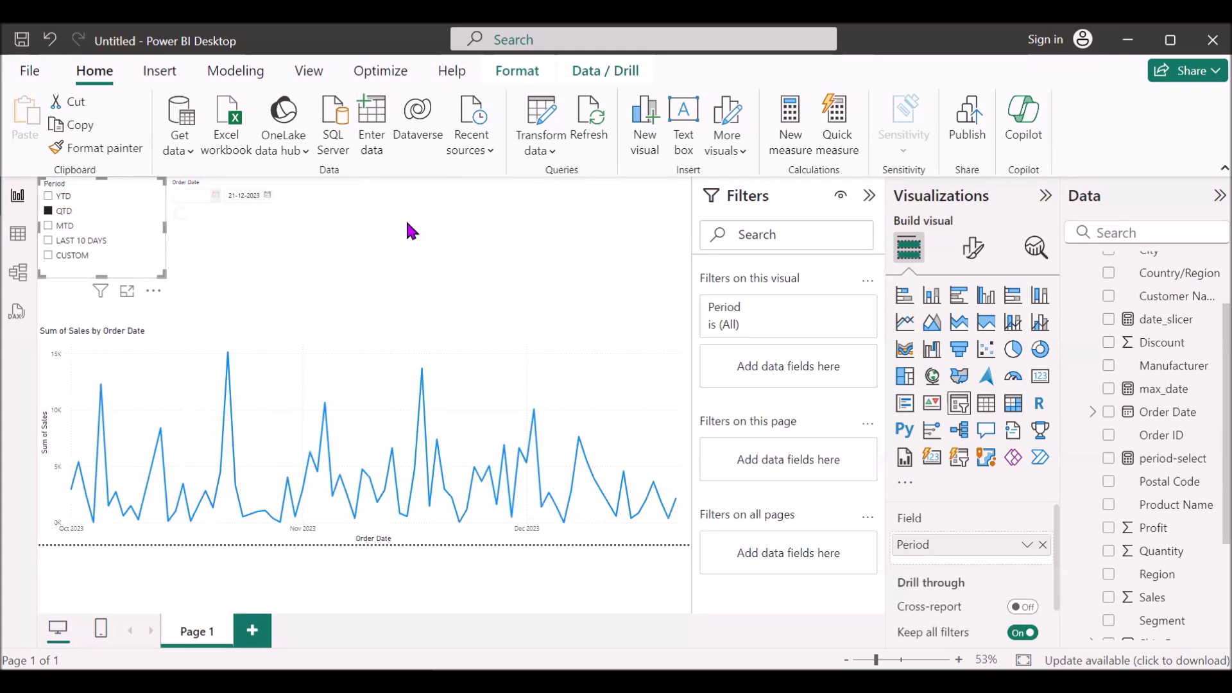
Set the report page's canvas background color to light gray.
click(372, 242)
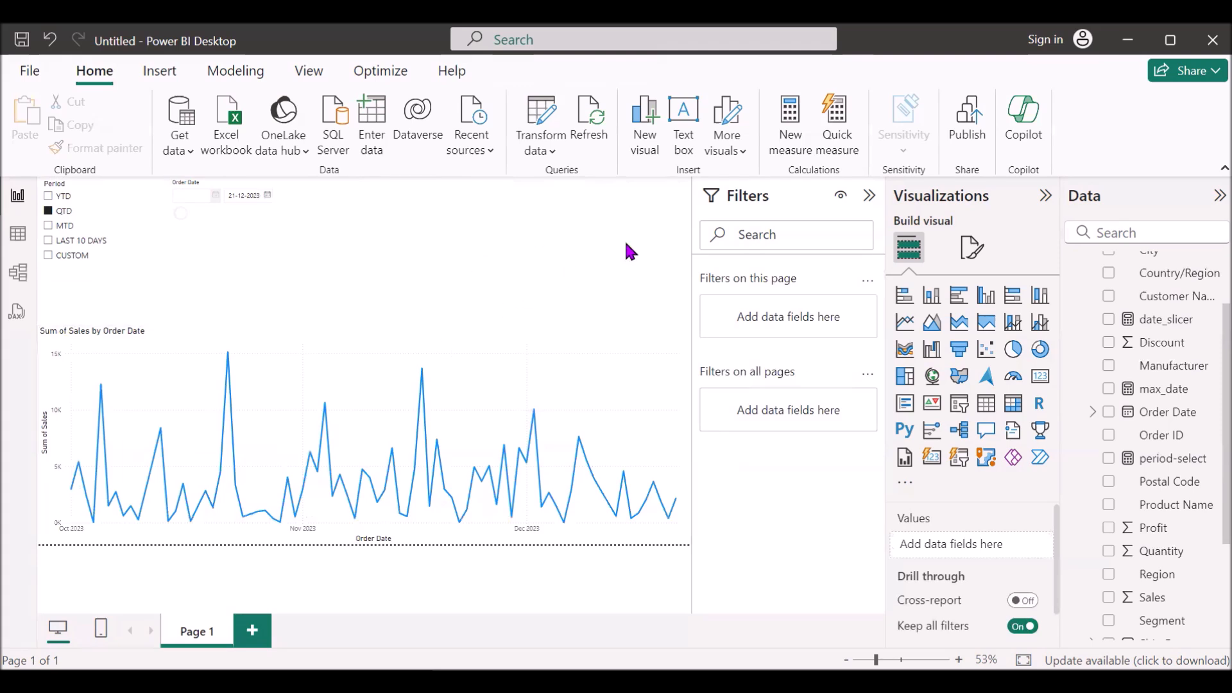
click(969, 252)
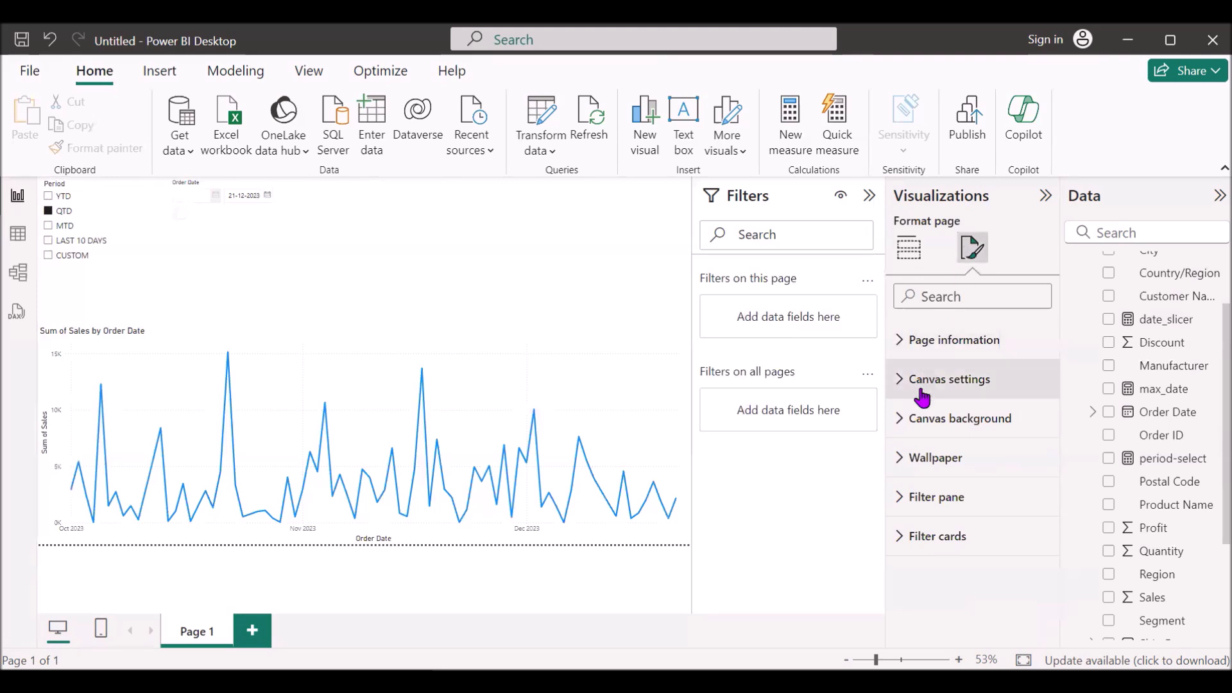
click(907, 420)
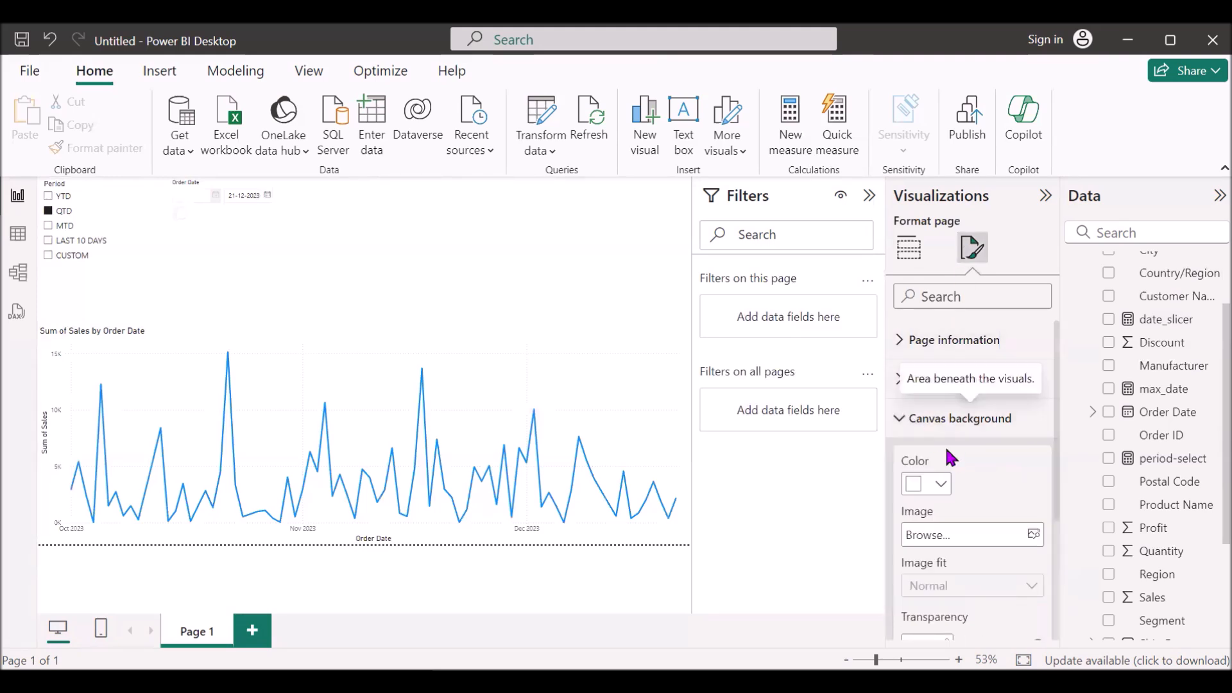
click(943, 485)
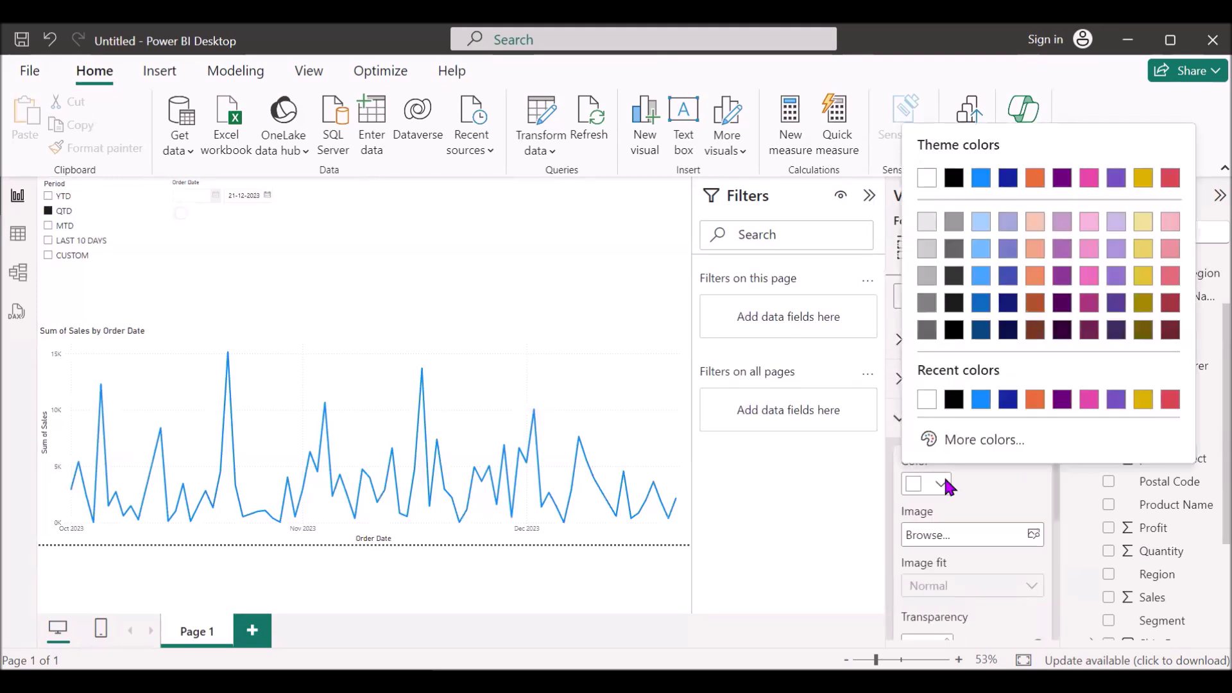
click(1009, 404)
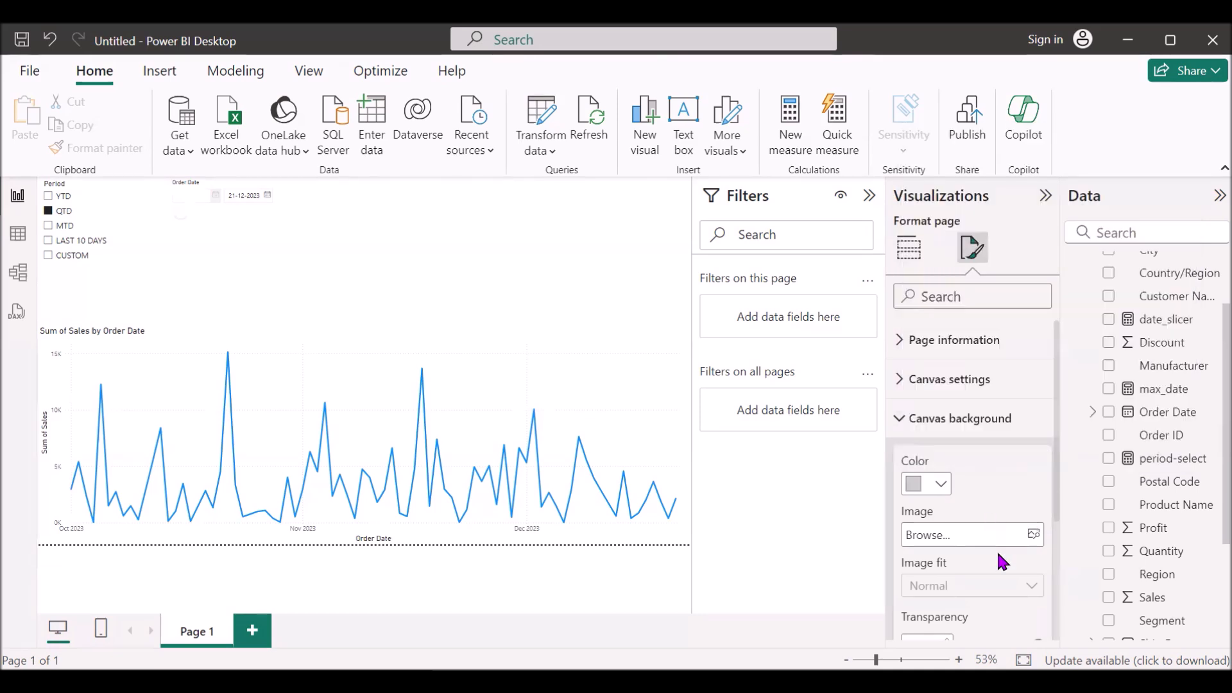
Set the canvas background transparency to 55%, and move the Order Date slicer a little farther from the Period slicer.
scroll(996, 550, down, 2)
scroll(996, 549, down, 1)
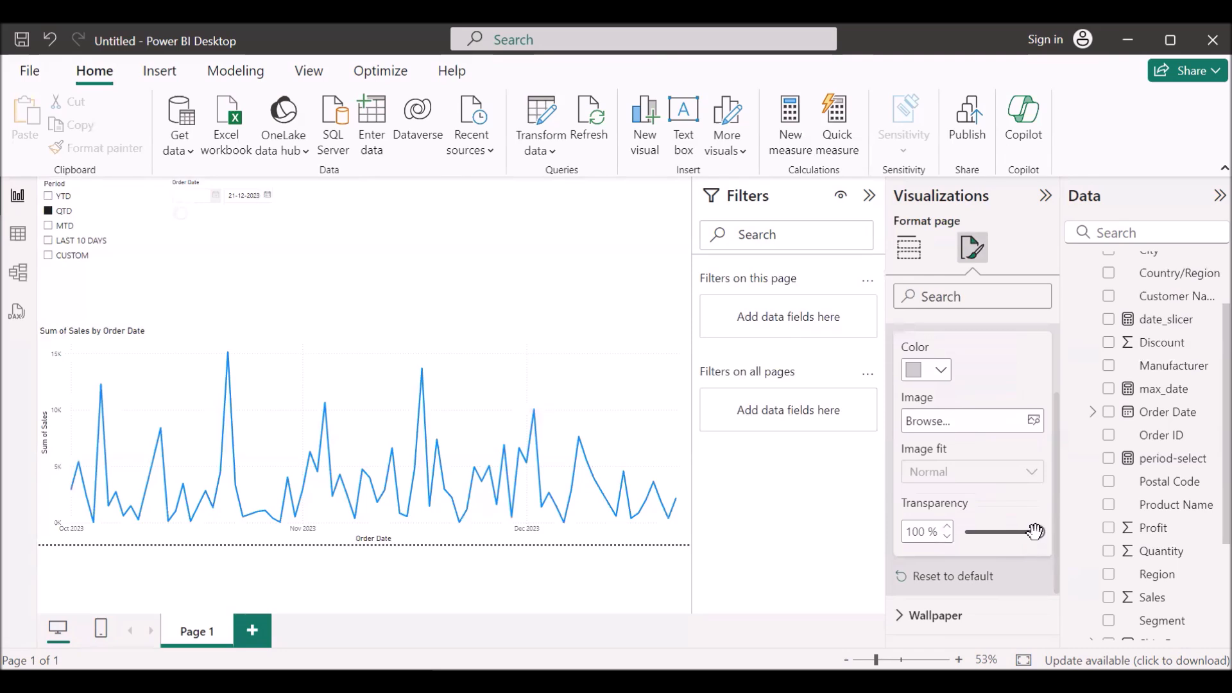
drag(1035, 531, 1004, 536)
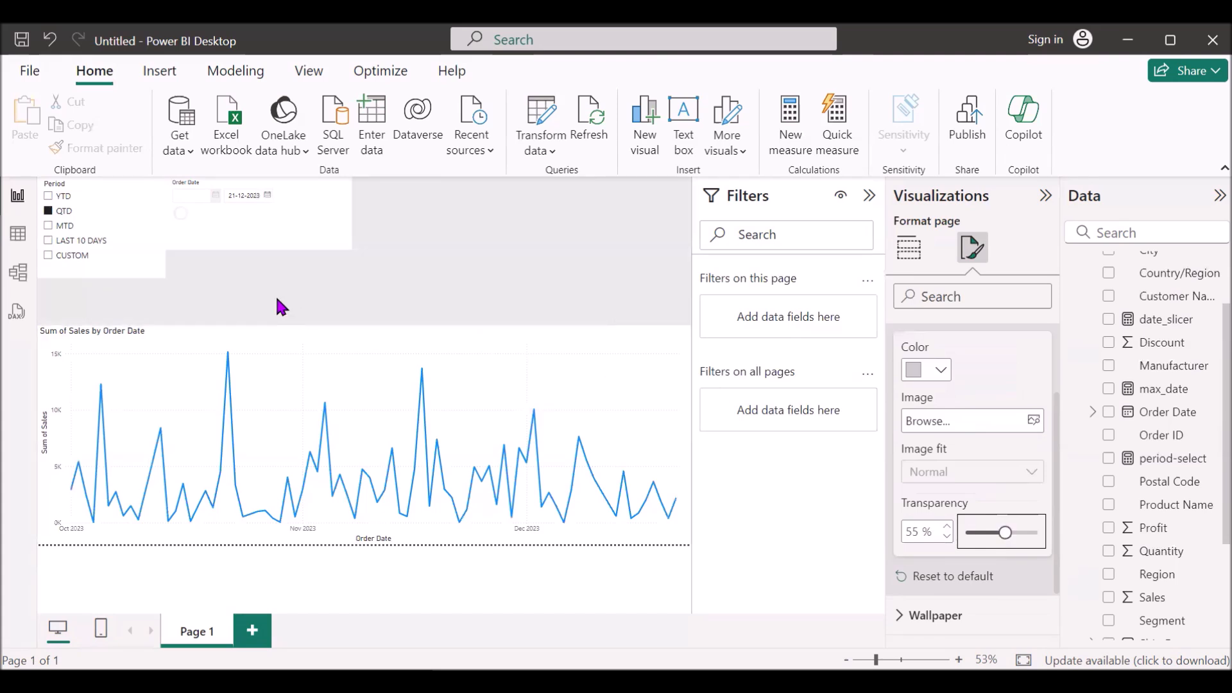
click(242, 198)
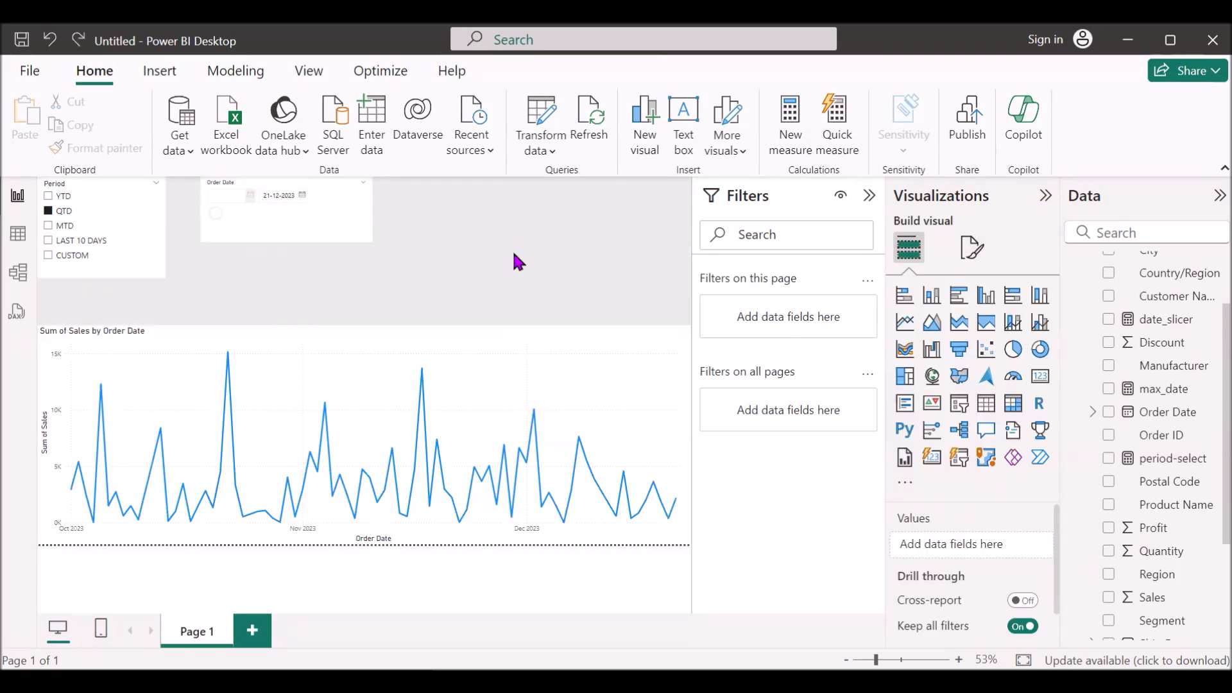
Give the Sum of Sales by Order Date line chart a light yellow background with 56% transparency.
click(487, 349)
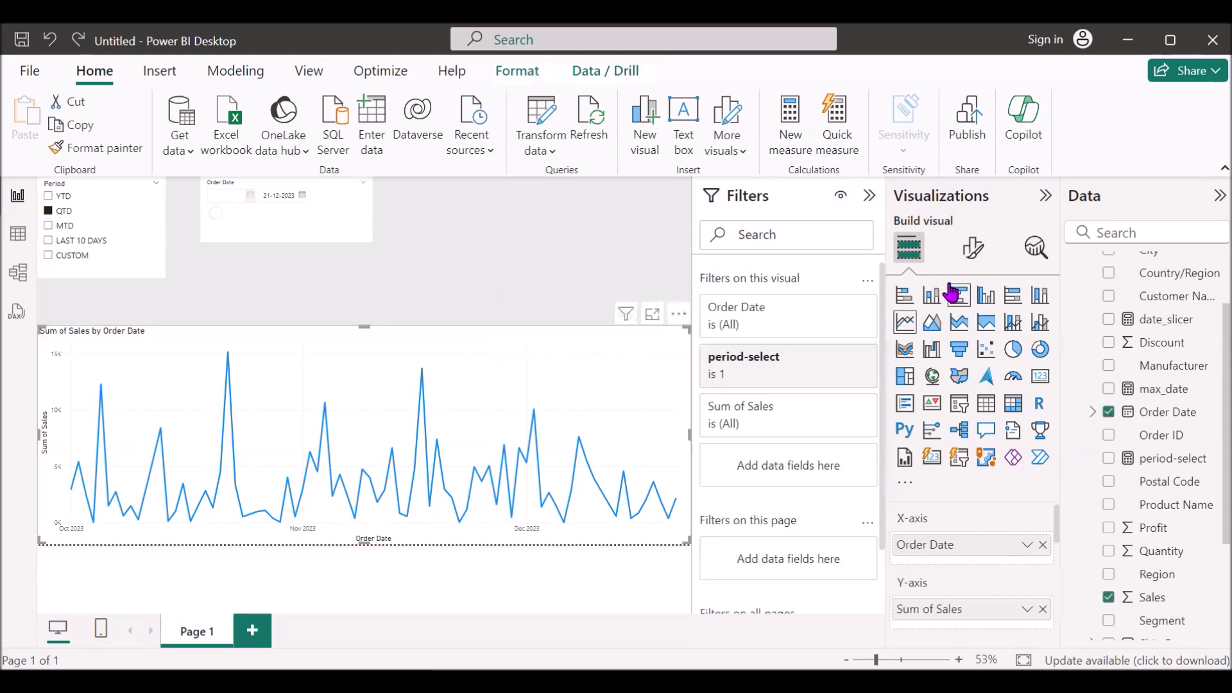
click(974, 251)
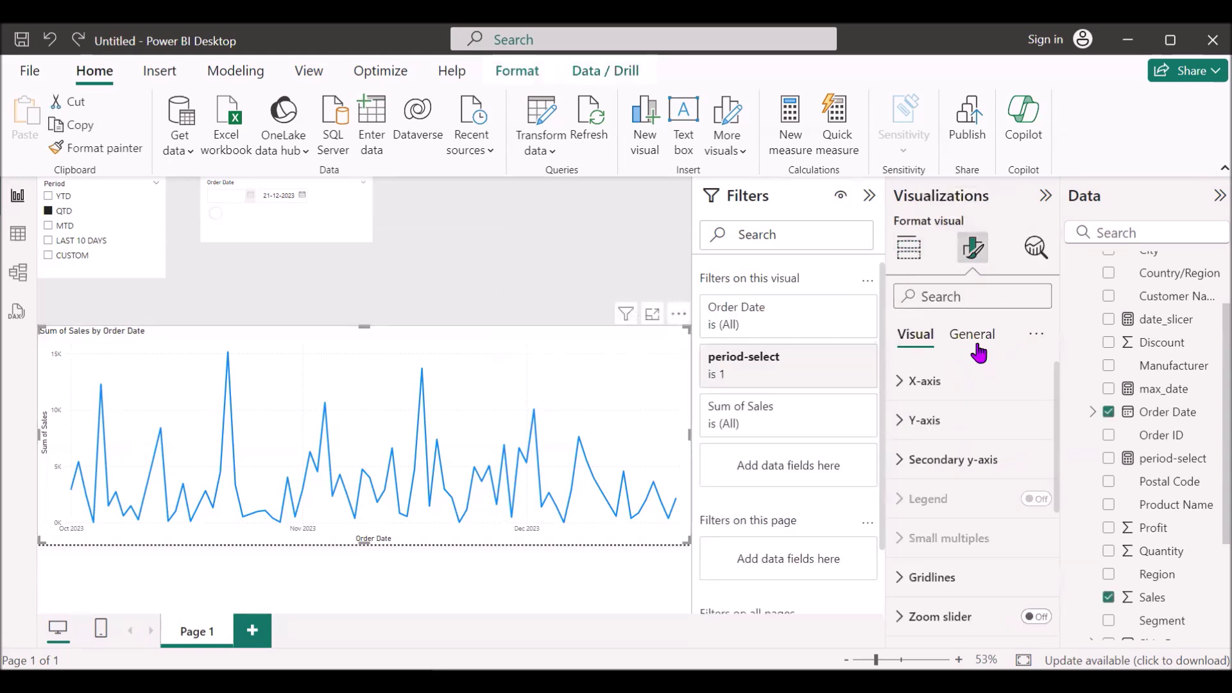
click(972, 337)
click(913, 464)
click(940, 556)
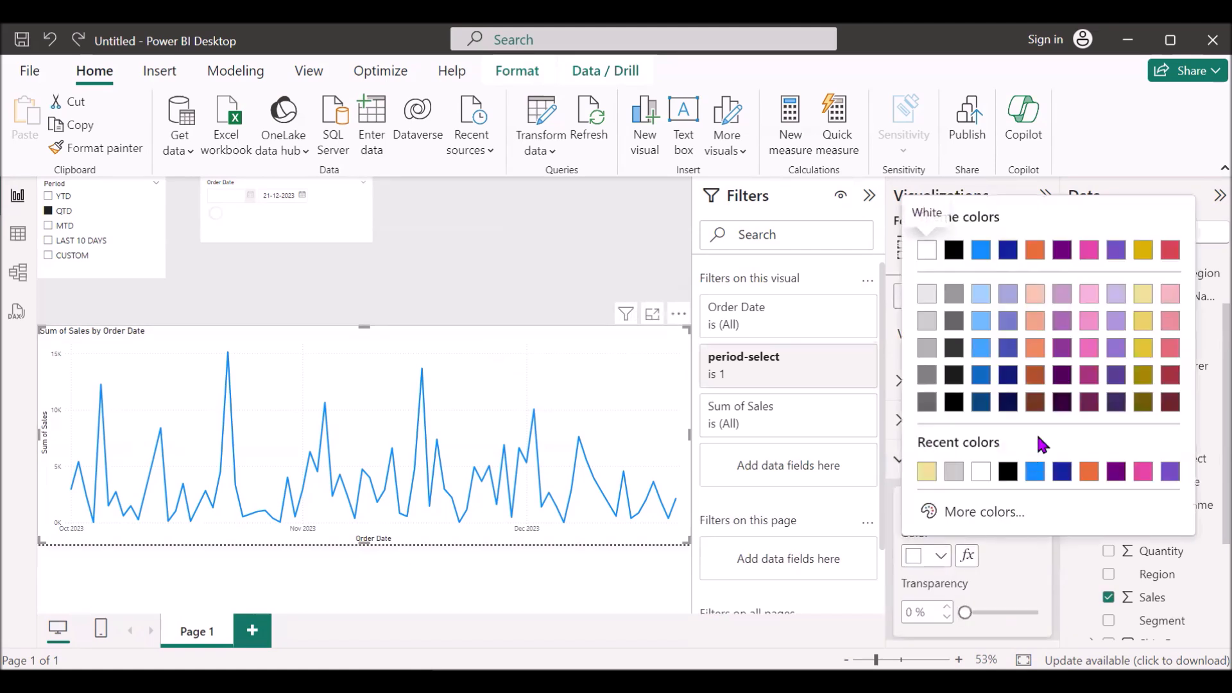
click(926, 473)
drag(965, 612, 1006, 615)
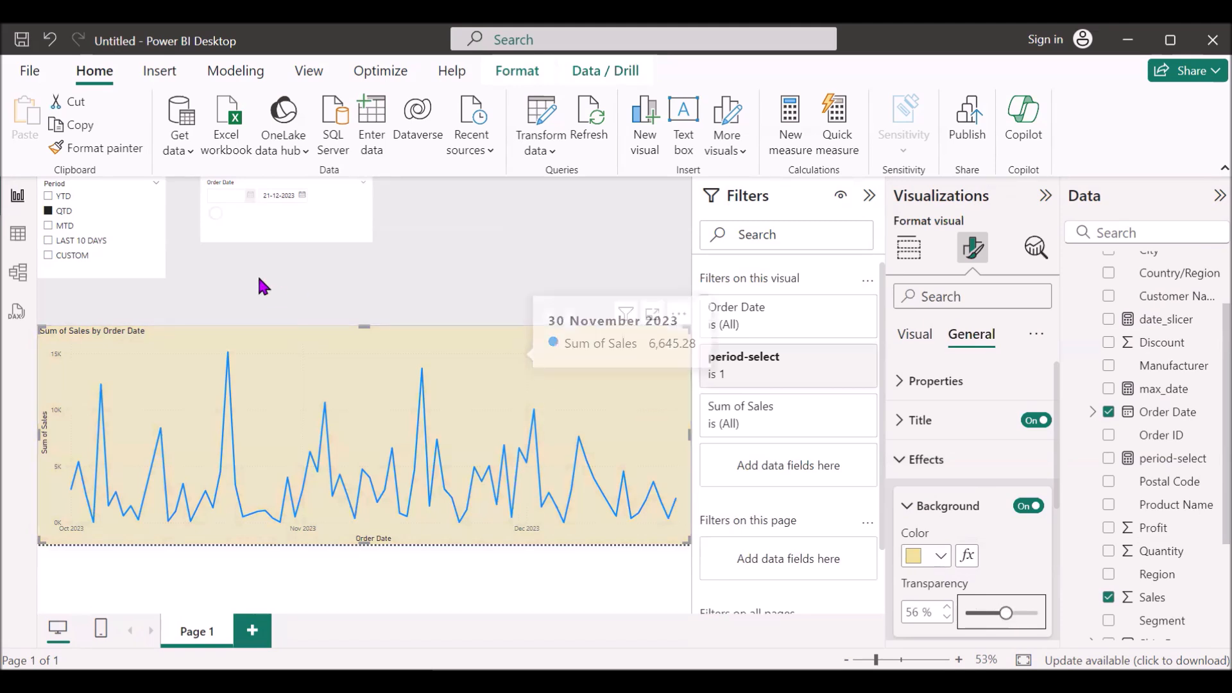
Switch the Period slicer to MTD and give it the same light yellow background with 59% transparency.
click(141, 225)
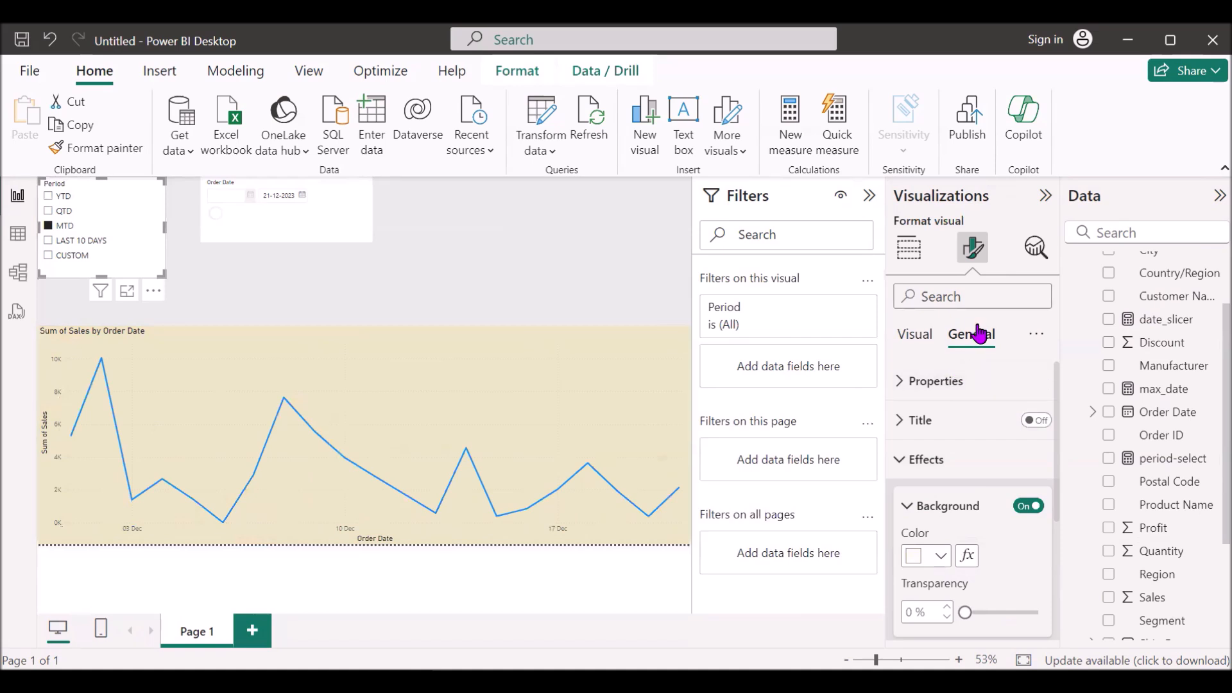
click(949, 555)
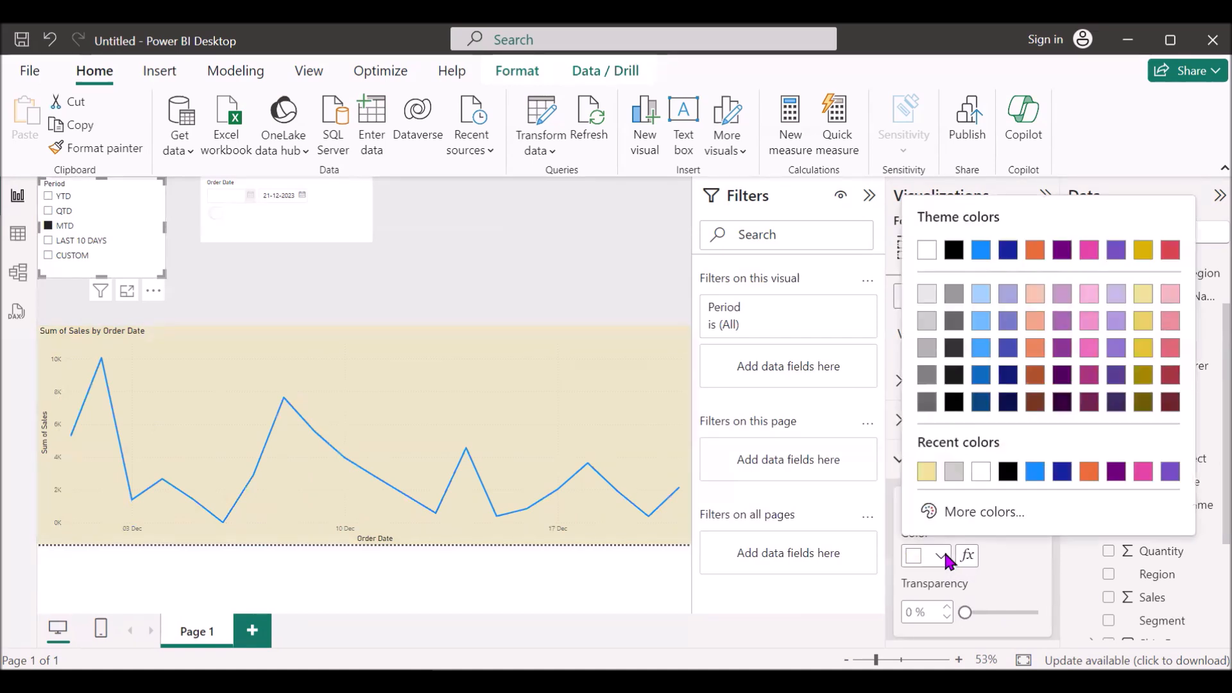
click(926, 473)
drag(964, 612, 1008, 613)
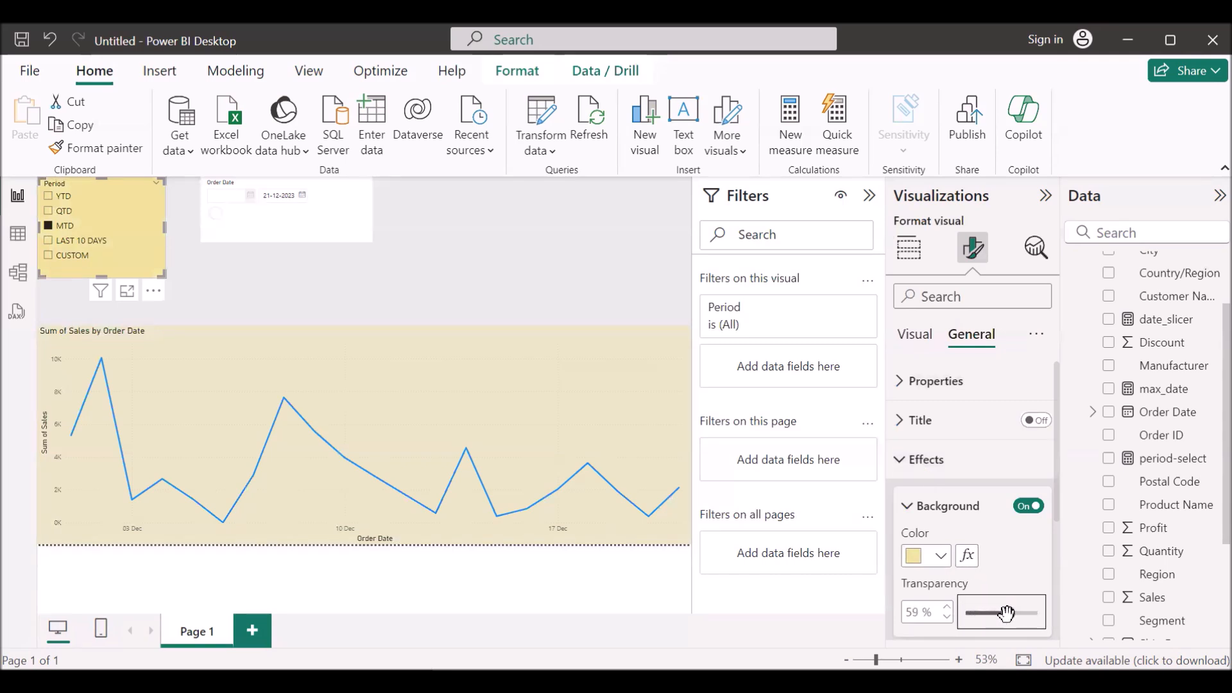
Give the Order Date slicer the same light yellow background with 63% transparency.
click(348, 213)
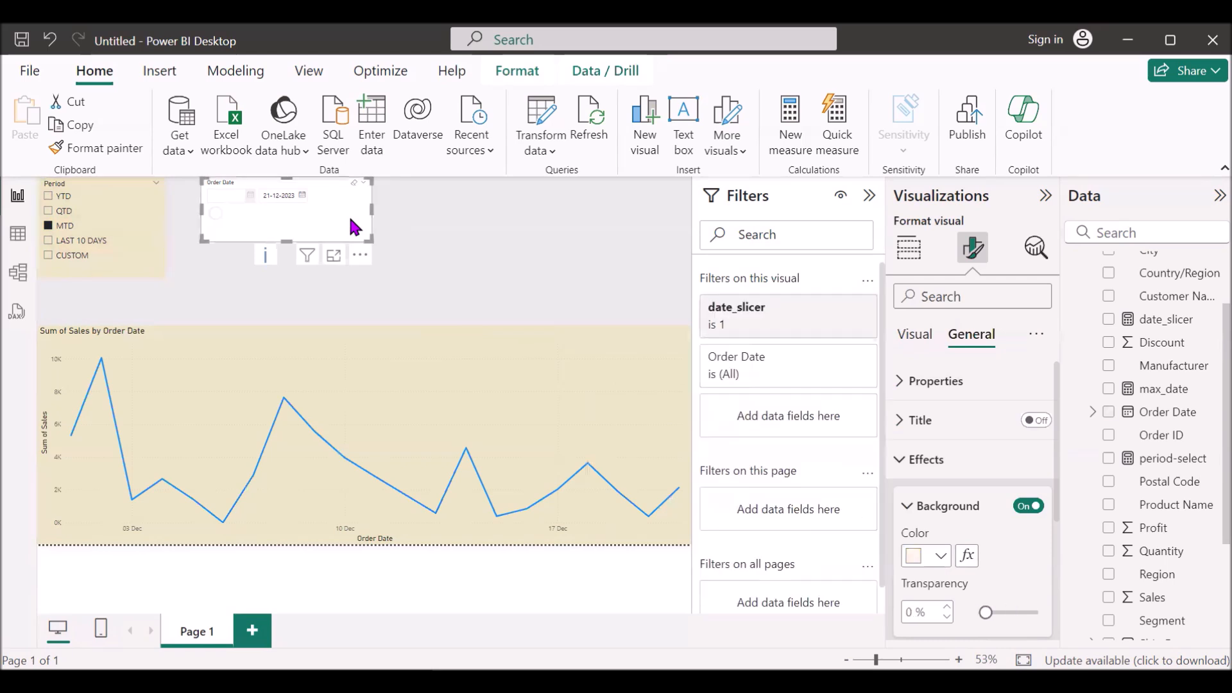
click(937, 556)
click(927, 471)
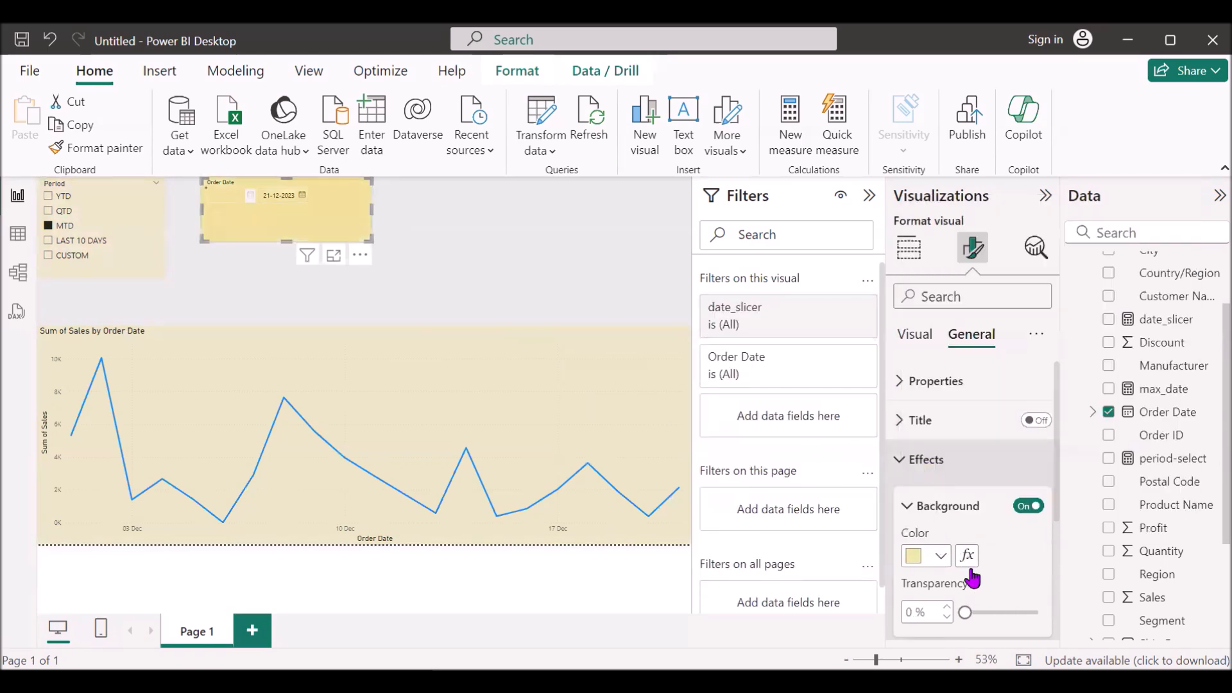
drag(965, 608, 1011, 609)
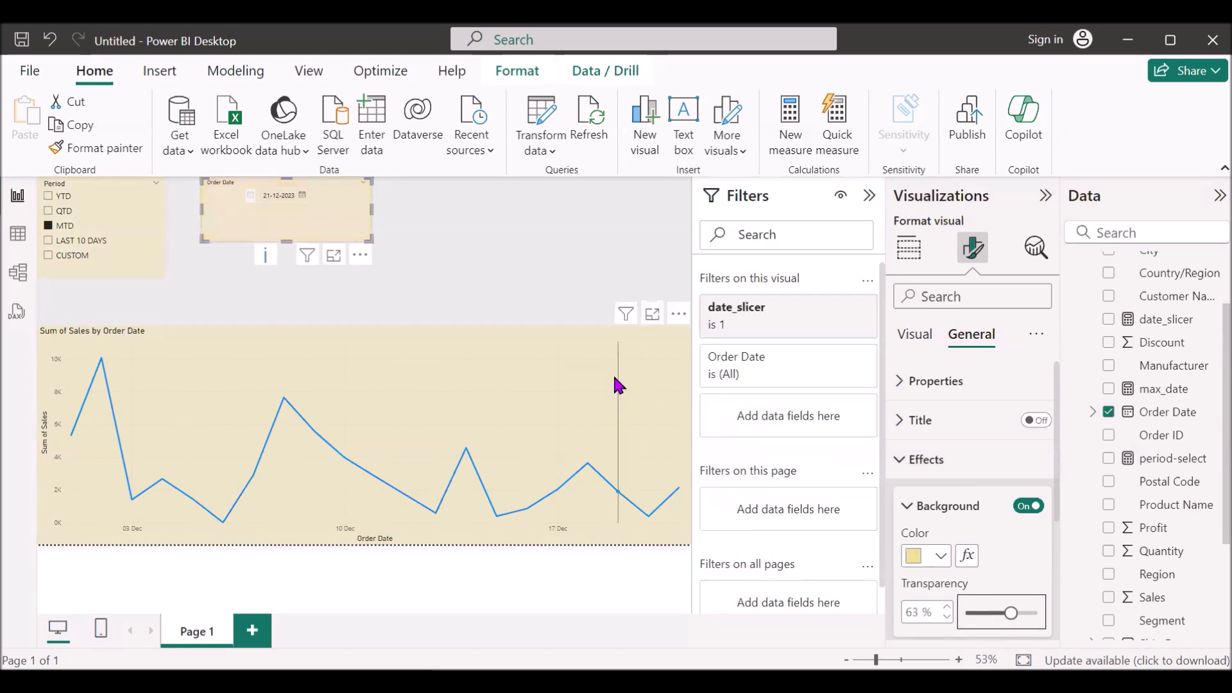
click(435, 296)
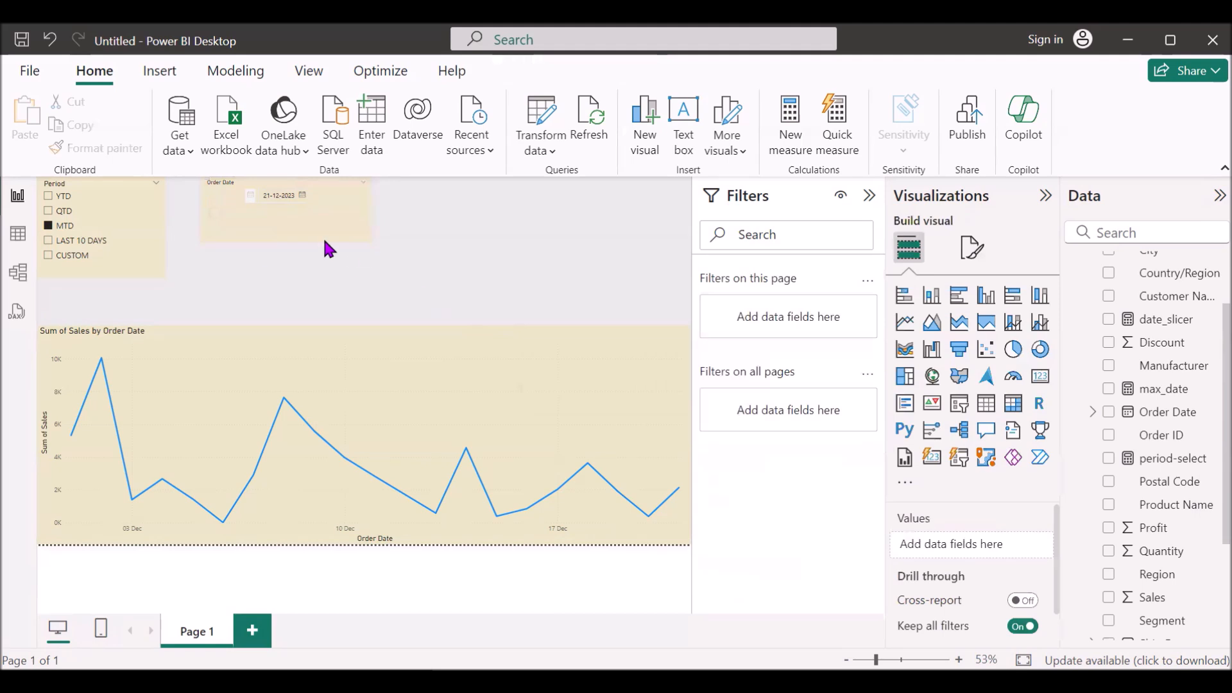